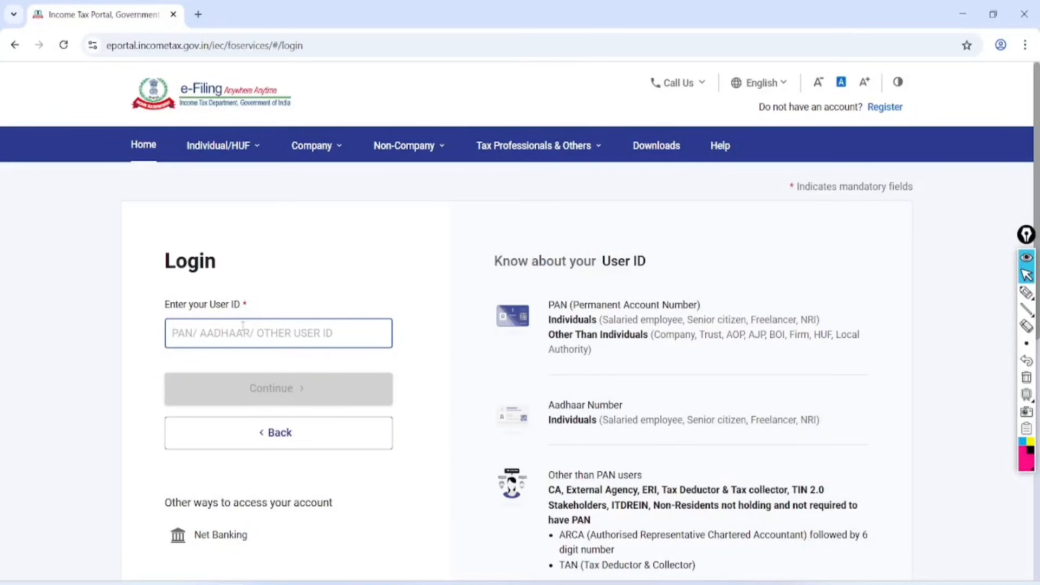
Log in to the e-Filing account with the user ID, confirming the secure access message and entering the account password.
{"action": "key", "text": "ctrl+v"}
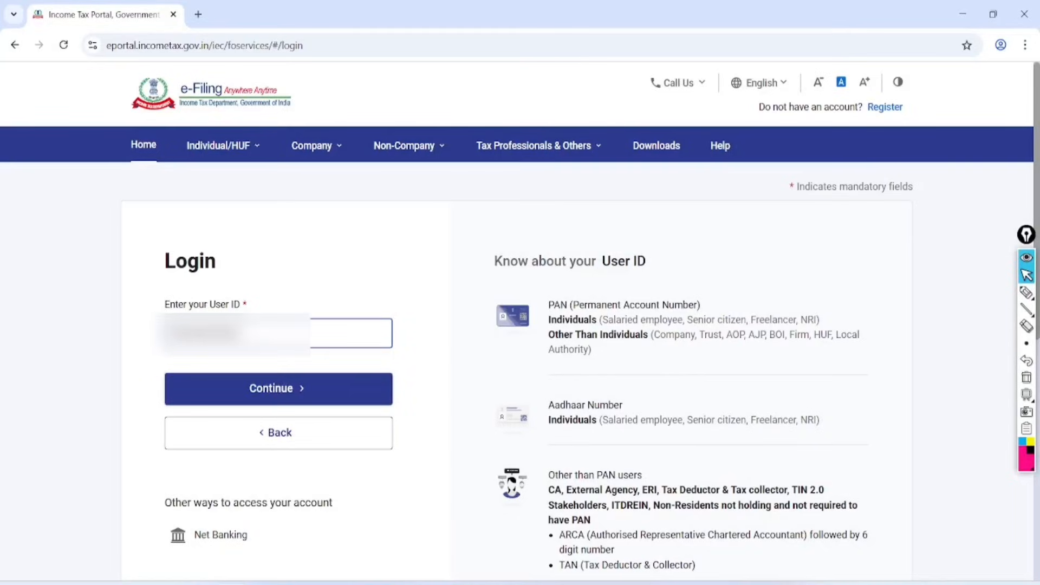
{"action": "left_click", "coordinate": [286, 388]}
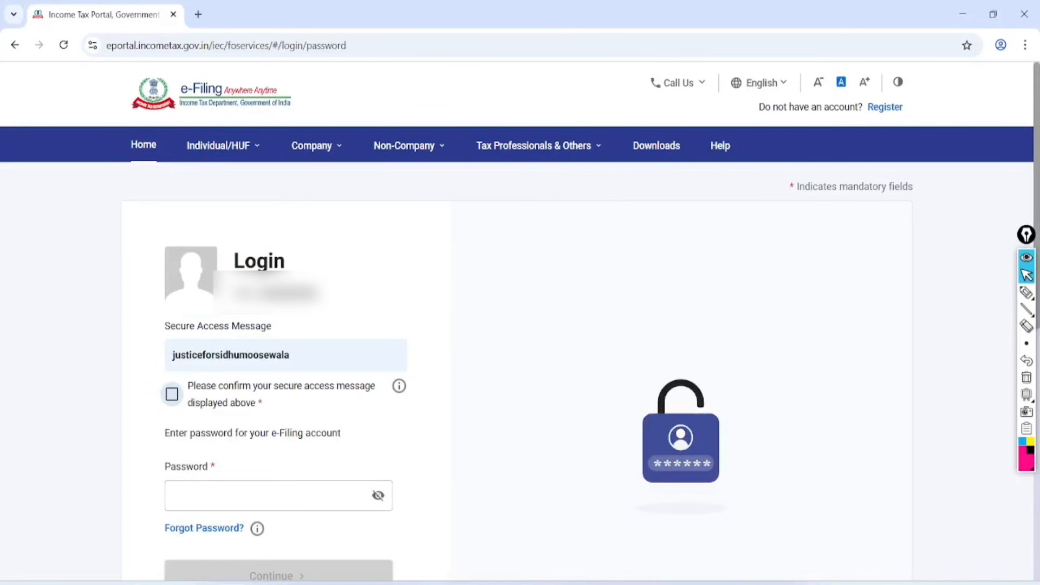
{"action": "left_click", "coordinate": [171, 394]}
{"action": "left_click", "coordinate": [298, 495]}
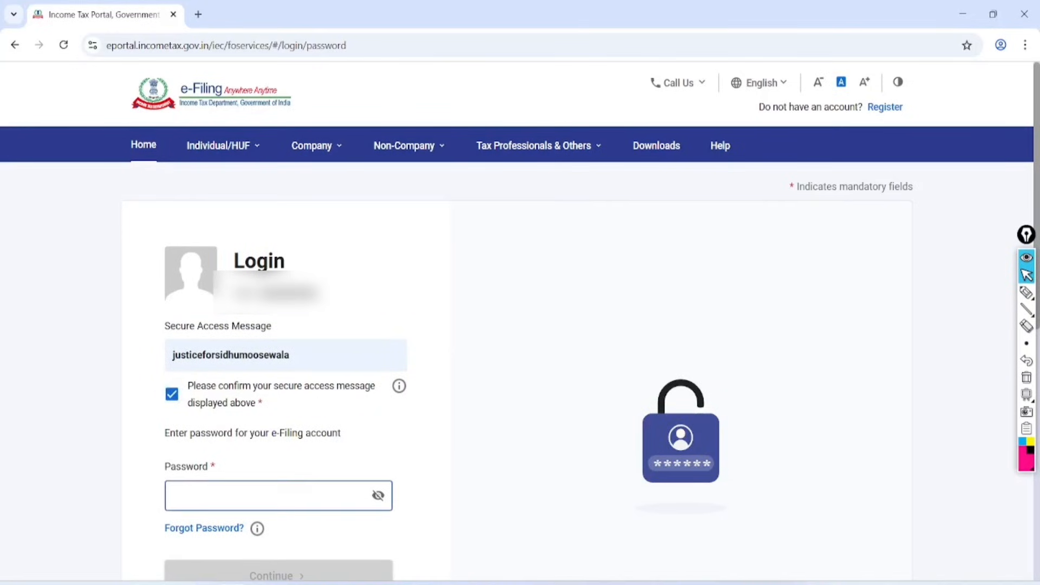
{"action": "scroll", "coordinate": [520, 325], "scroll_direction": "down", "scroll_amount": 3}
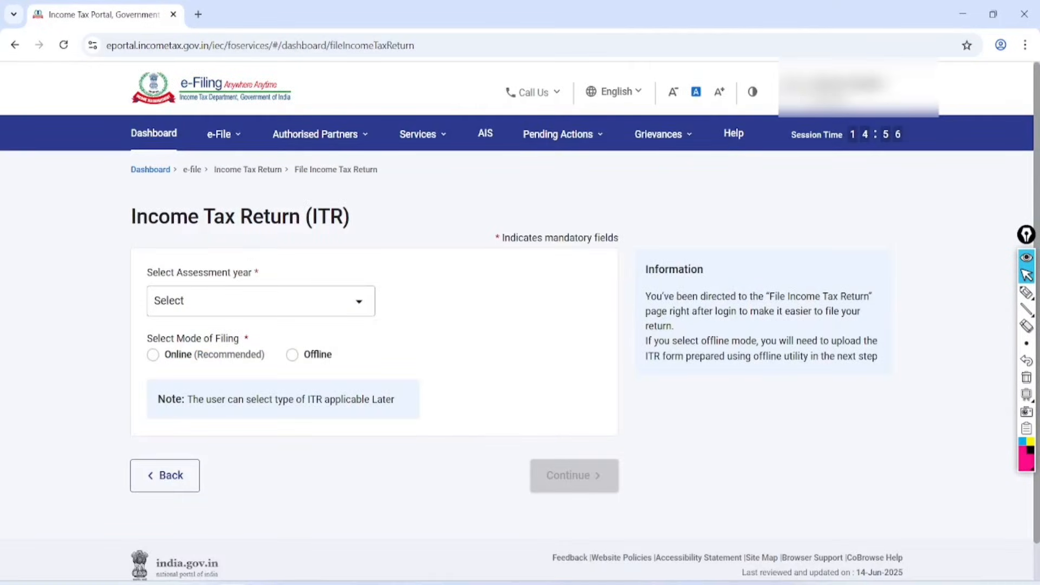
Open the Annual Information Statement on the Compliance Portal and review the Taxpayer Information Summary for F.Y. 2024-25.
{"action": "scroll", "coordinate": [469, 85], "scroll_direction": "up", "scroll_amount": 2}
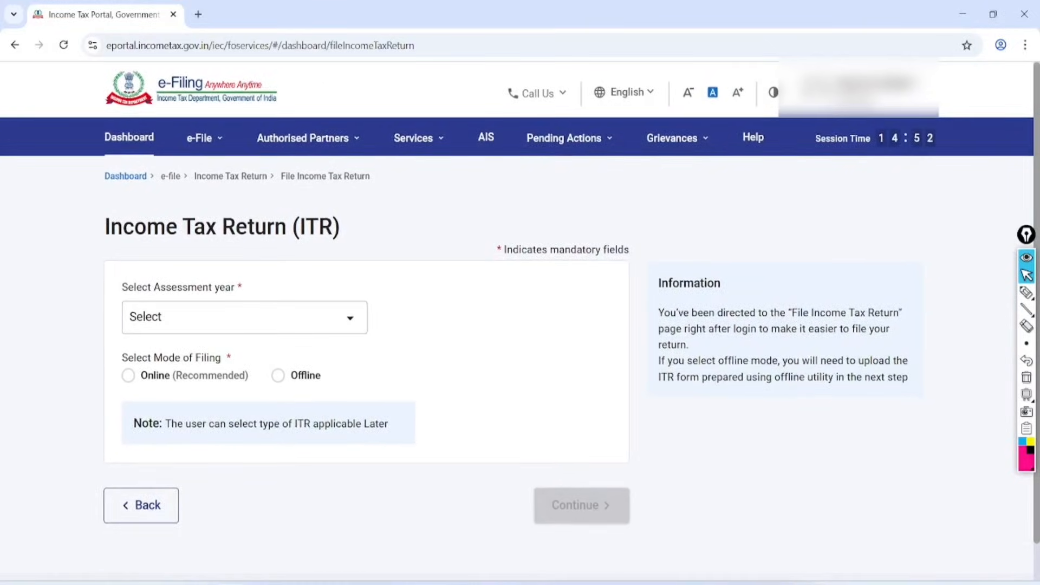
{"action": "left_click", "coordinate": [486, 137]}
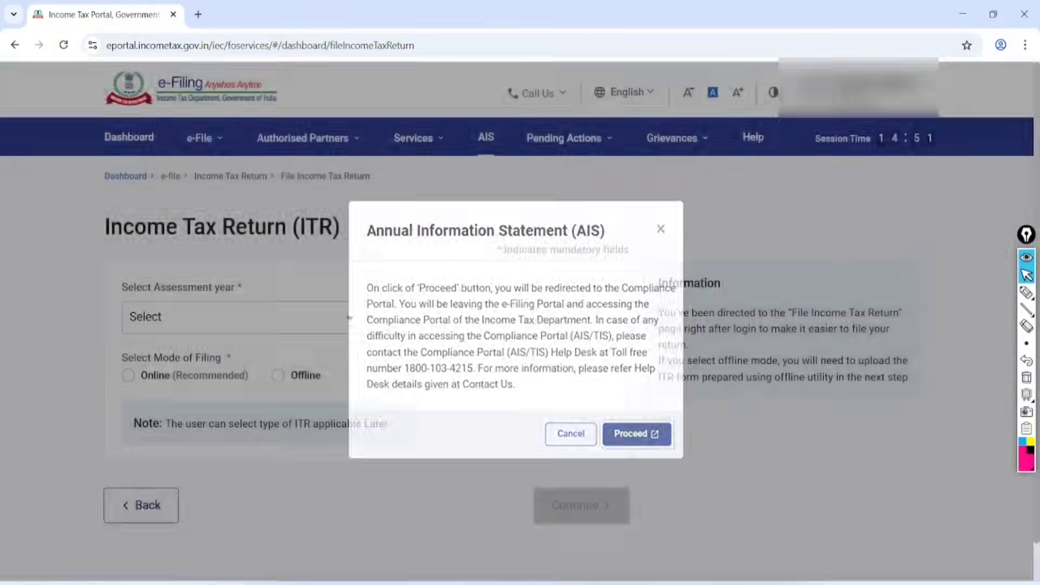
{"action": "left_click", "coordinate": [636, 439]}
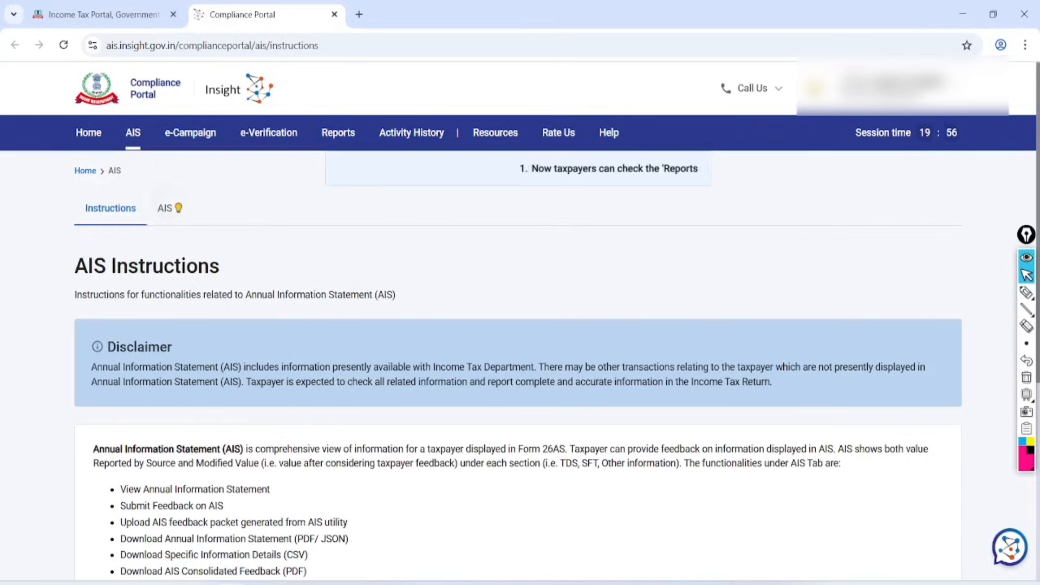
{"action": "left_click", "coordinate": [165, 208]}
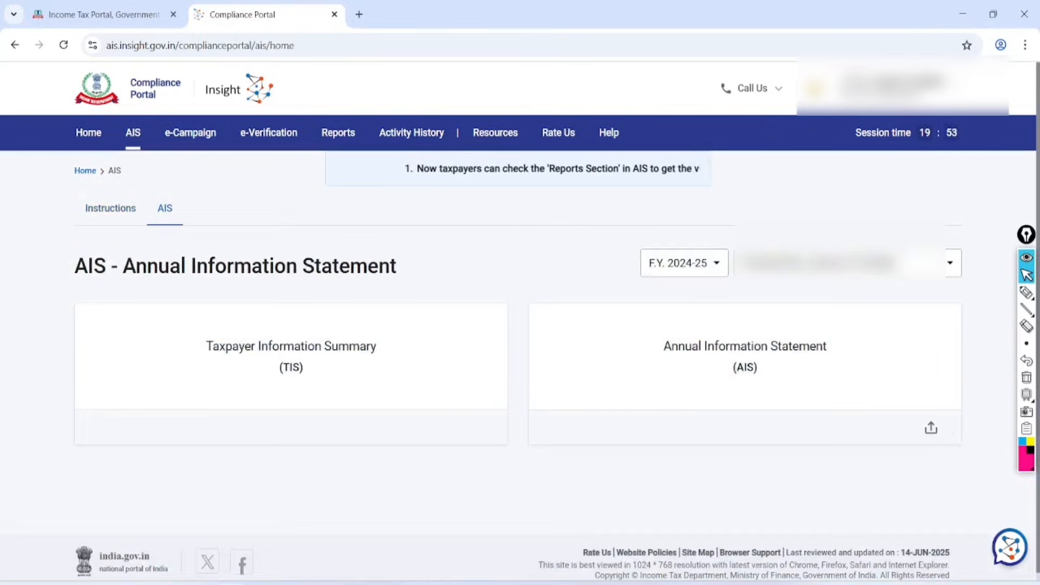
{"action": "left_click", "coordinate": [291, 357]}
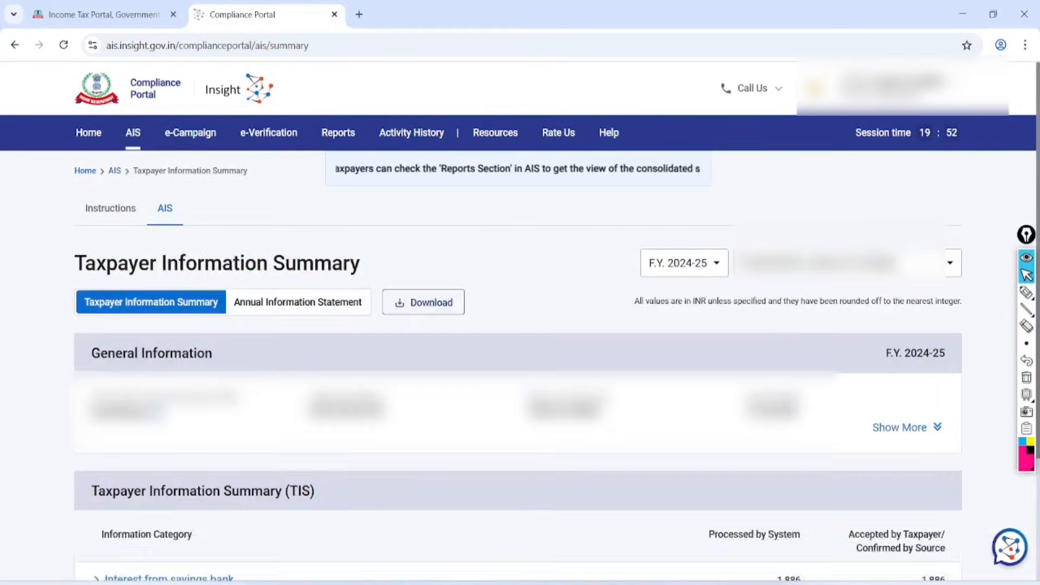
{"action": "scroll", "coordinate": [520, 325], "scroll_direction": "down", "scroll_amount": 3}
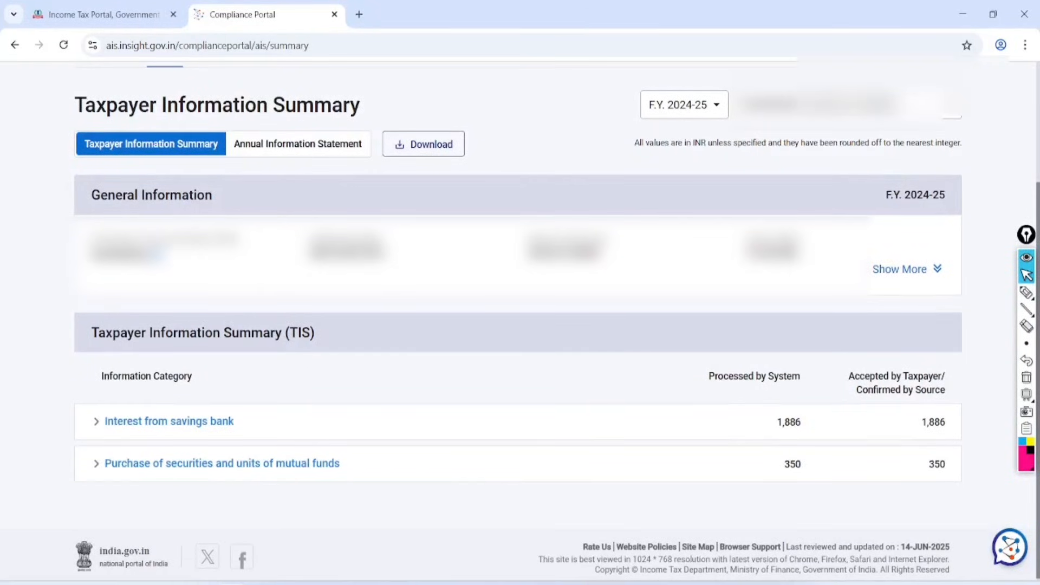
Return to the e-Filing portal and open Form 26AS on the TRACES website, accepting the redirect disclaimer and the usage agreement.
{"action": "left_click", "coordinate": [104, 15]}
{"action": "left_click", "coordinate": [216, 139]}
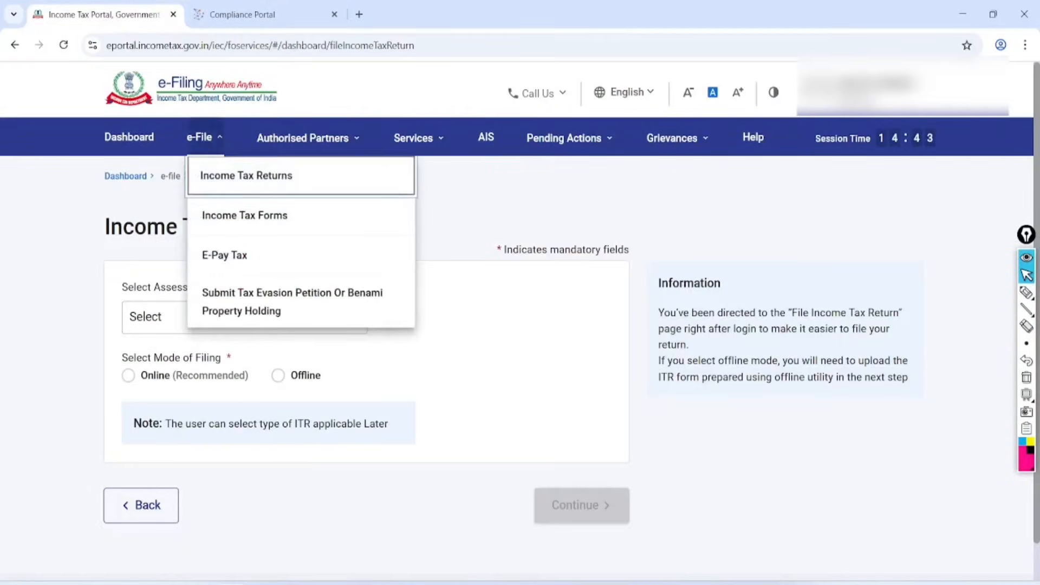
{"action": "mouse_move", "coordinate": [293, 175]}
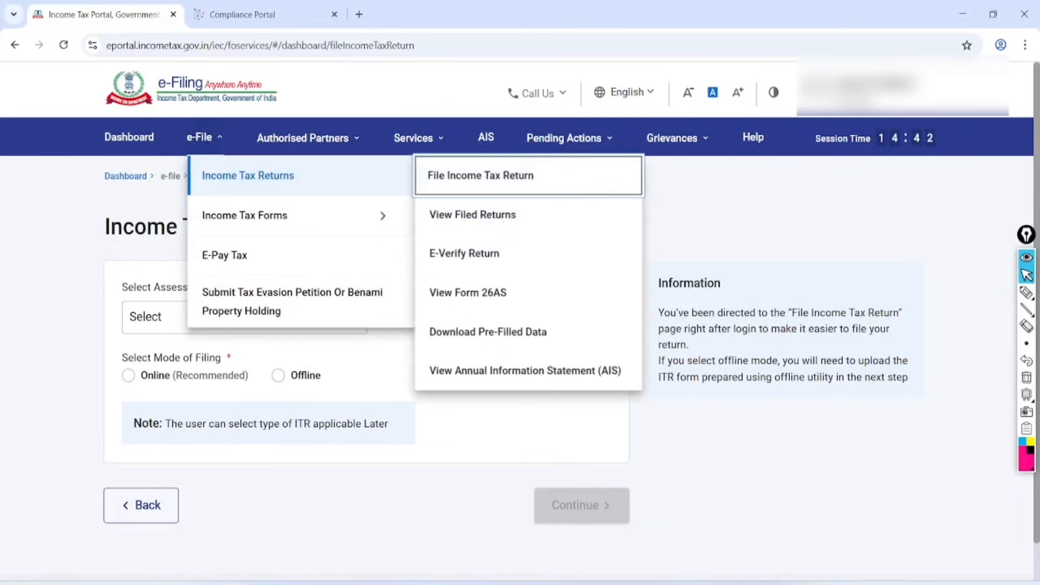
{"action": "left_click", "coordinate": [469, 357]}
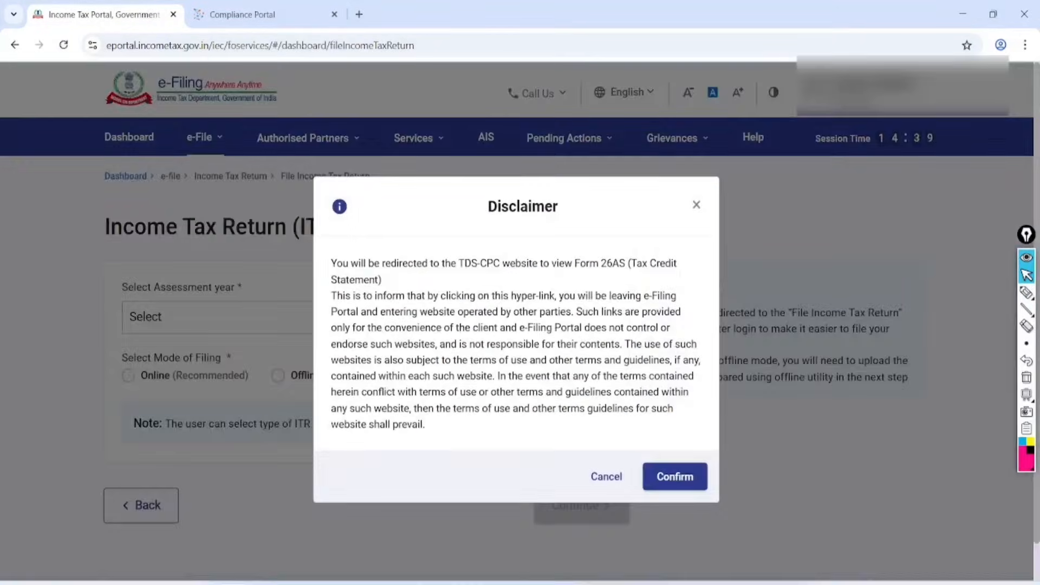
{"action": "left_click", "coordinate": [675, 477]}
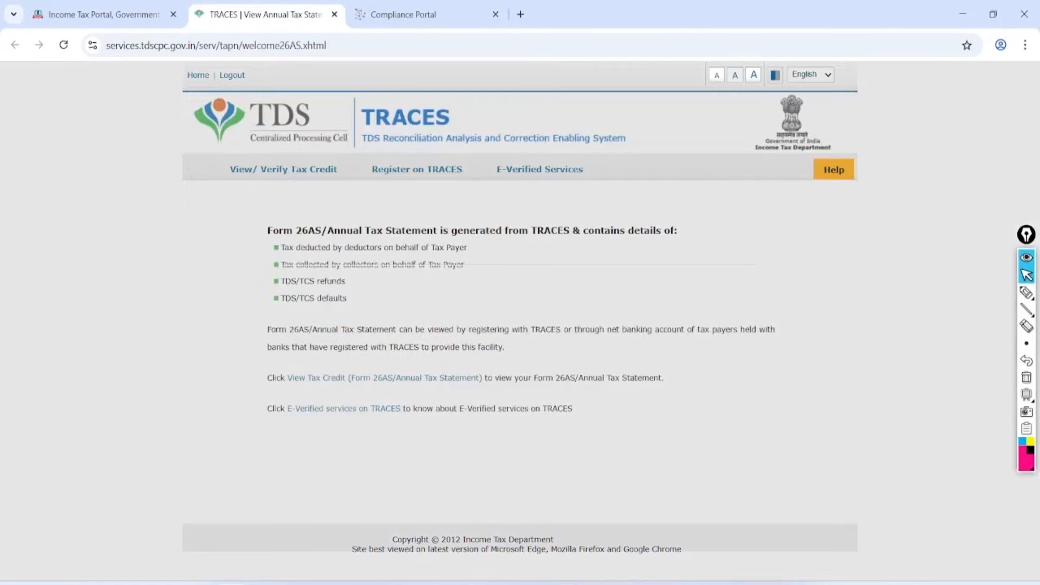
{"action": "left_click", "coordinate": [295, 334]}
{"action": "left_click", "coordinate": [327, 364]}
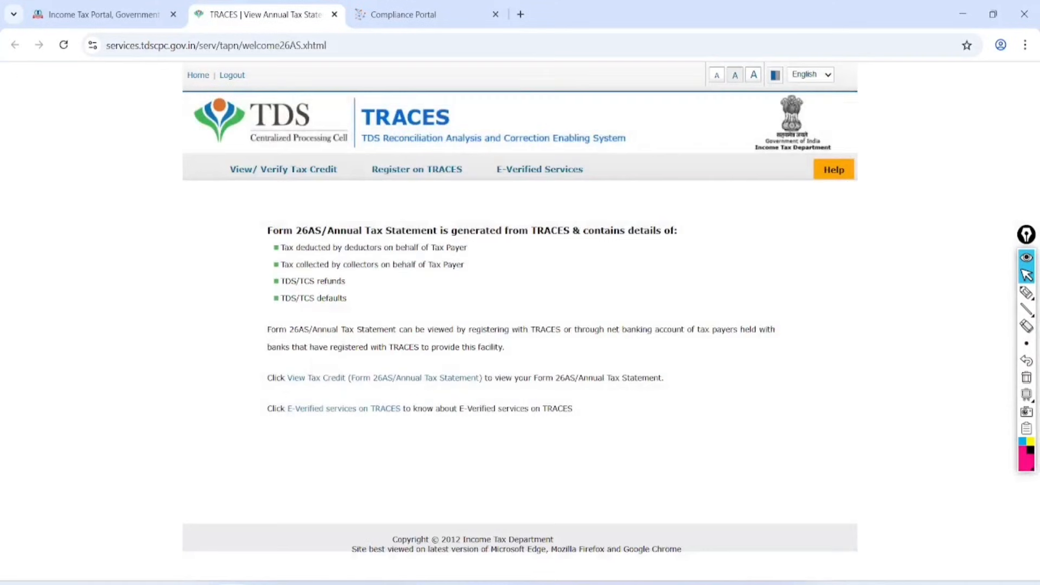
{"action": "left_click", "coordinate": [384, 378]}
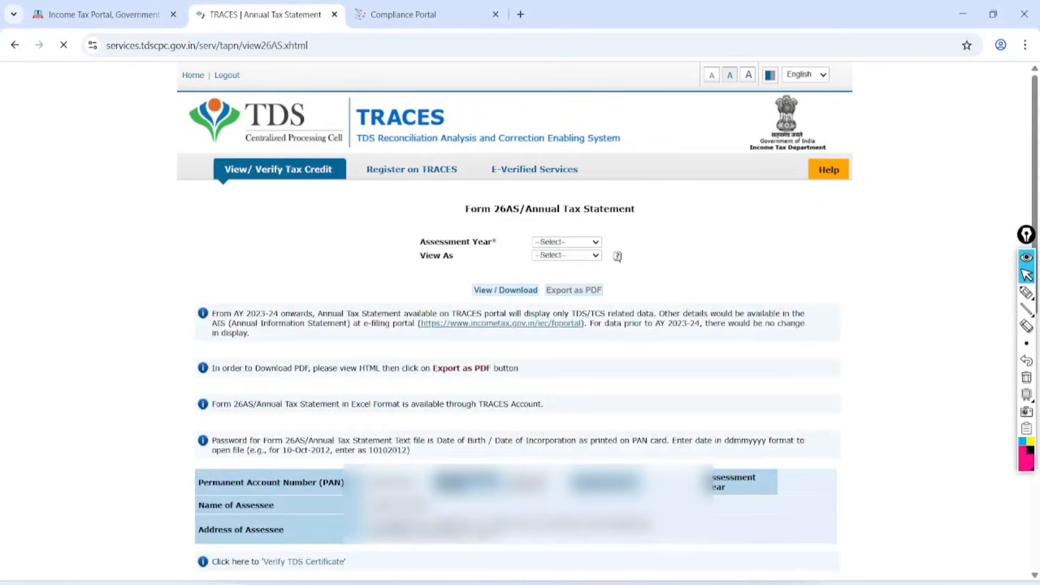
View the Form 26AS statement for assessment year 2025-26 as HTML and examine its tax deducted and collected sections.
{"action": "left_click", "coordinate": [567, 242]}
{"action": "left_click", "coordinate": [552, 290]}
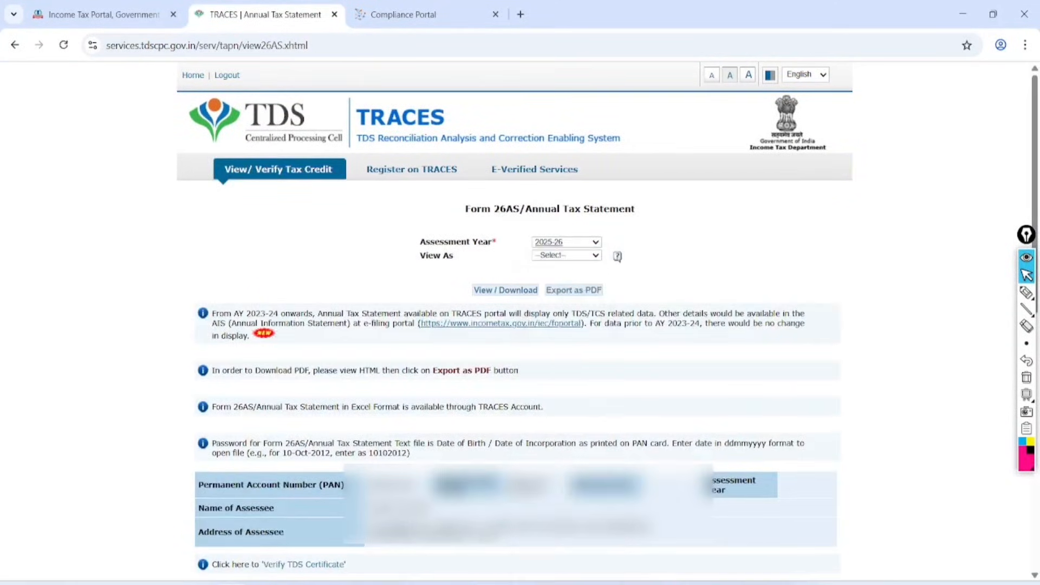
{"action": "left_click", "coordinate": [566, 255]}
{"action": "left_click", "coordinate": [545, 287]}
{"action": "left_click", "coordinate": [497, 290]}
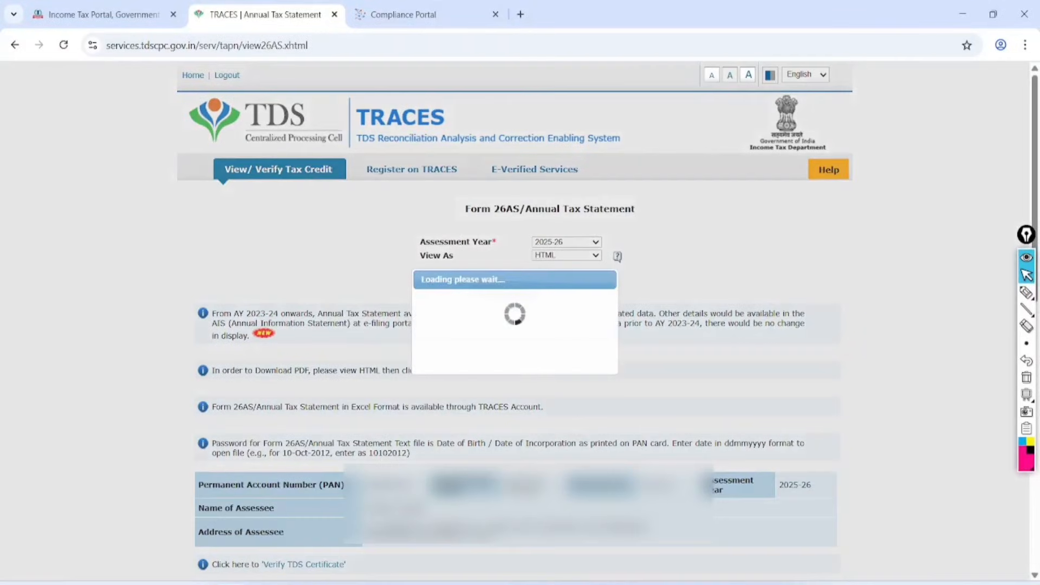
{"action": "scroll", "coordinate": [520, 326], "scroll_direction": "down", "scroll_amount": 20}
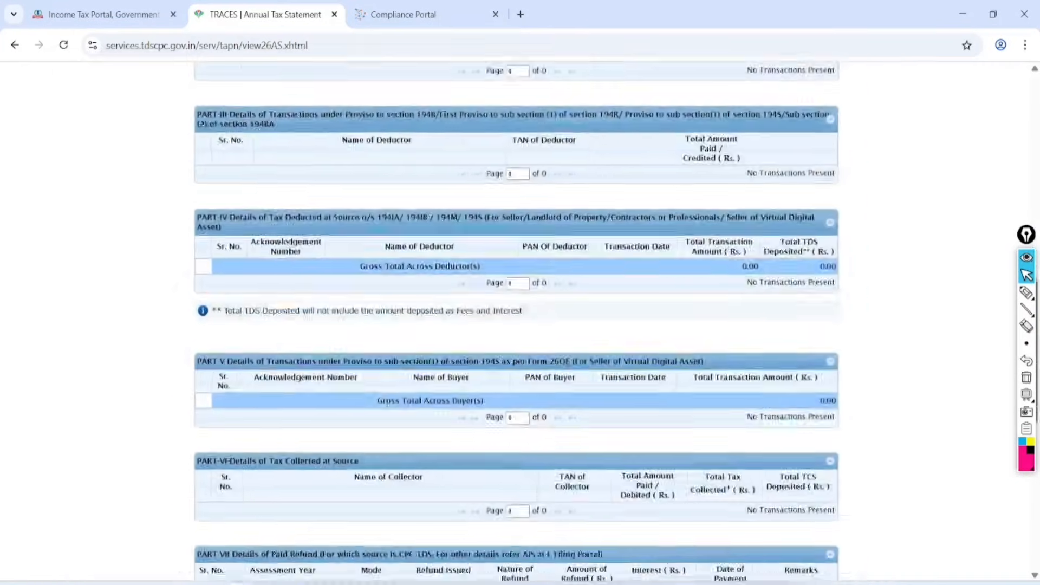
{"action": "scroll", "coordinate": [430, 325], "scroll_direction": "up", "scroll_amount": 3}
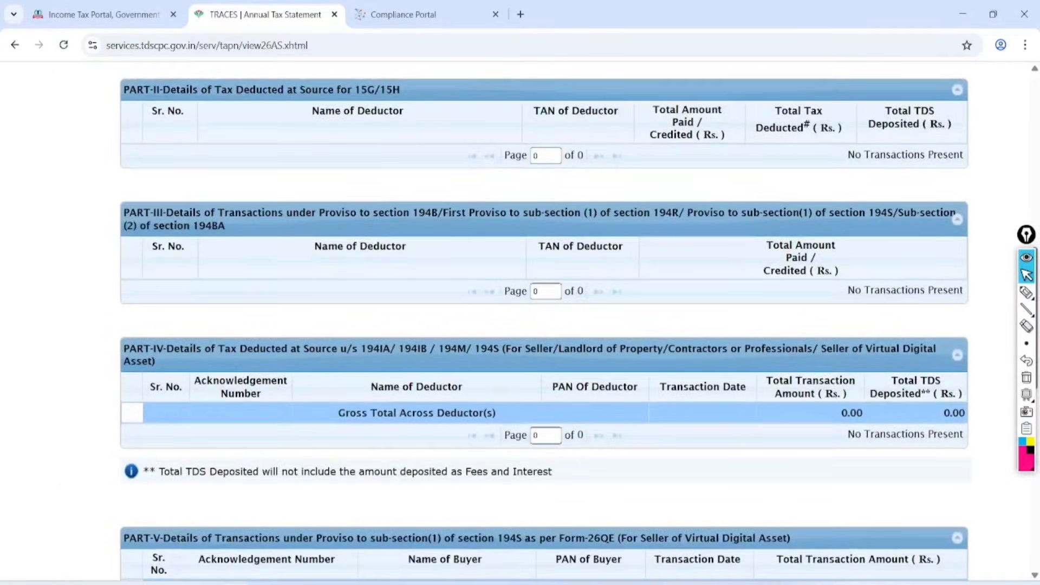
Switch back to the e-Filing portal and begin an income tax return for assessment year 2025-26 (Current A.Y.) in Online mode.
{"action": "key", "text": "ctrl+shift+Tab"}
{"action": "scroll", "coordinate": [271, 368], "scroll_direction": "up", "scroll_amount": 3}
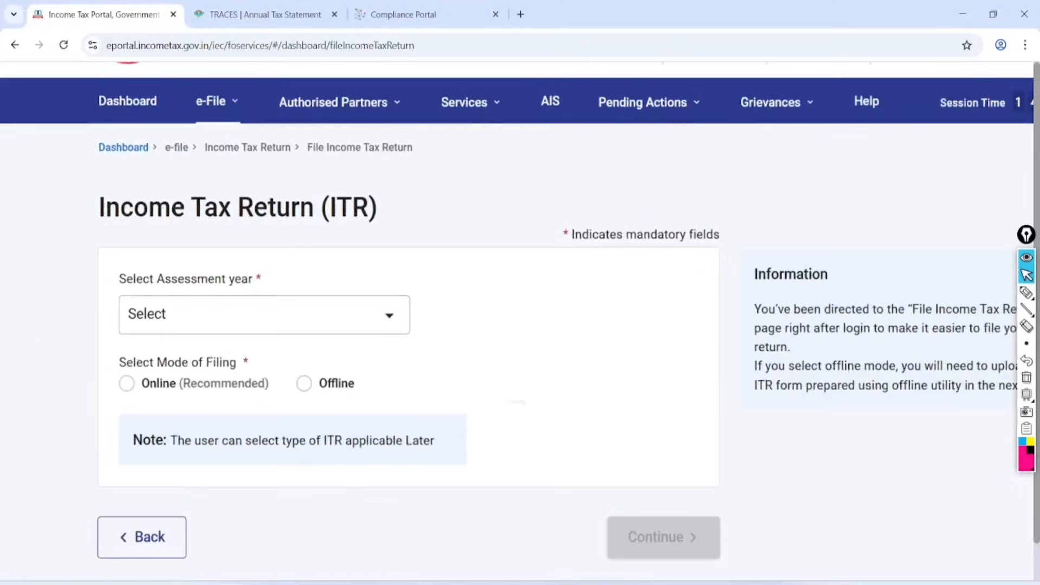
{"action": "left_click", "coordinate": [333, 219]}
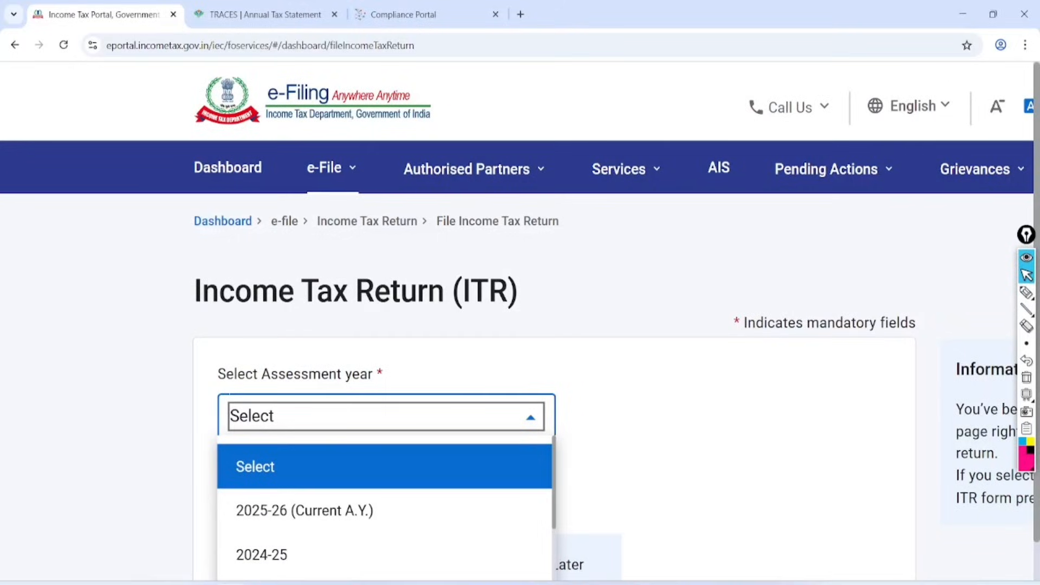
{"action": "left_click", "coordinate": [304, 511]}
{"action": "left_click", "coordinate": [227, 309]}
{"action": "left_click", "coordinate": [849, 488]}
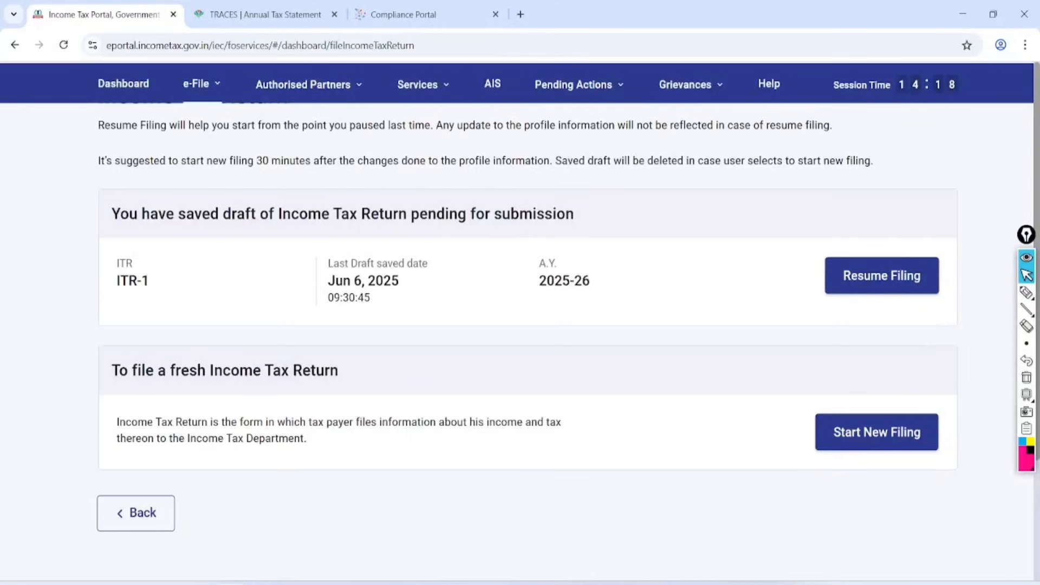
Start a new filing with the status Individual and proceed with the ITR-4 form.
{"action": "scroll", "coordinate": [520, 325], "scroll_direction": "down", "scroll_amount": 1}
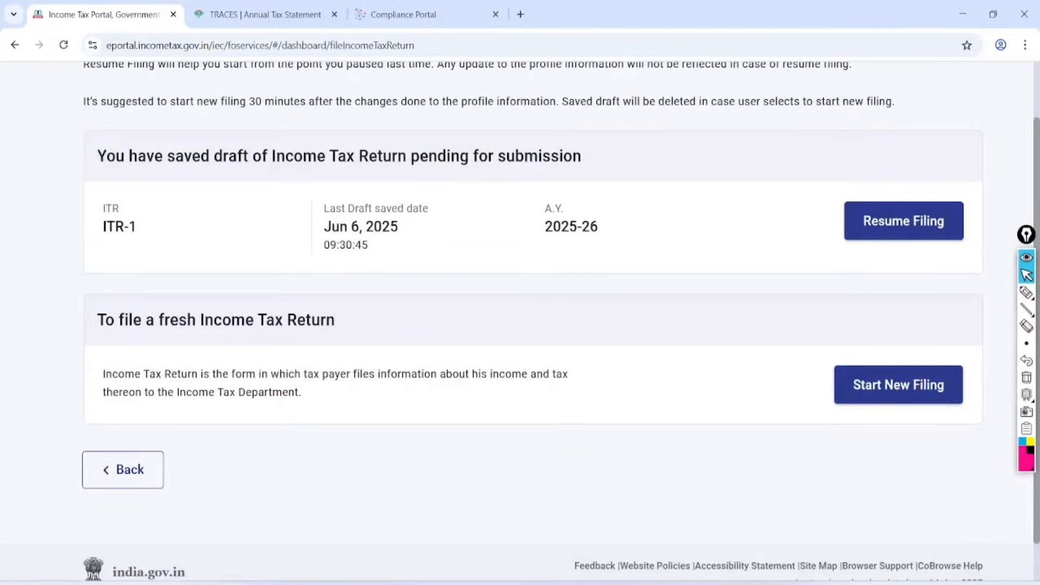
{"action": "left_click", "coordinate": [898, 385]}
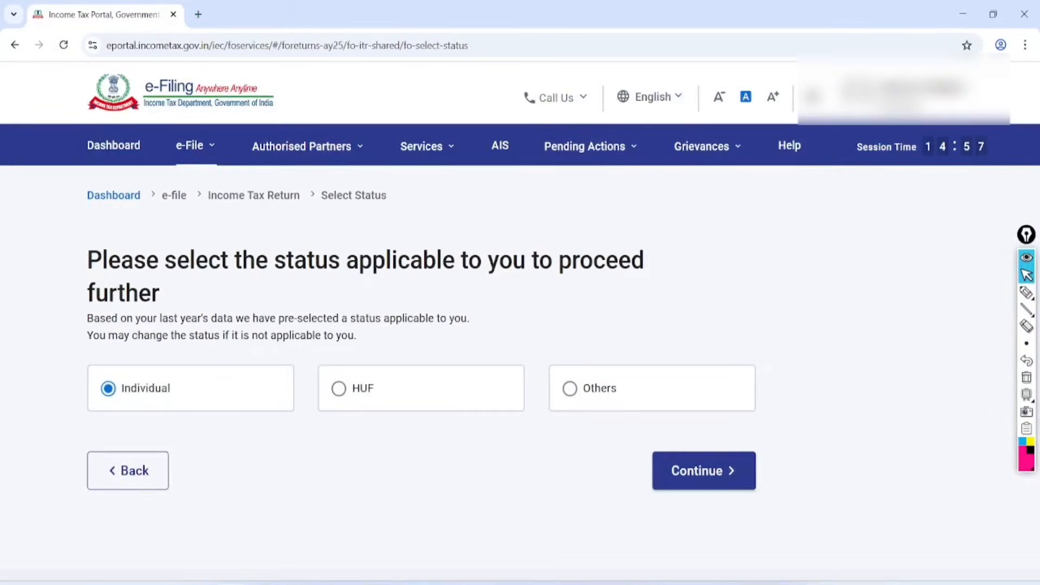
{"action": "left_click", "coordinate": [704, 470]}
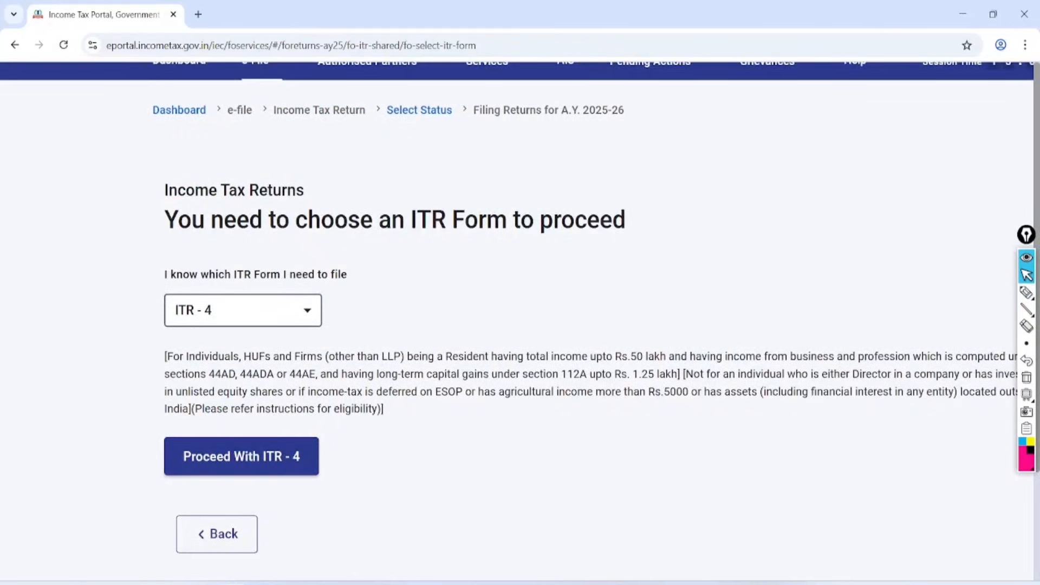
{"action": "left_click", "coordinate": [233, 455]}
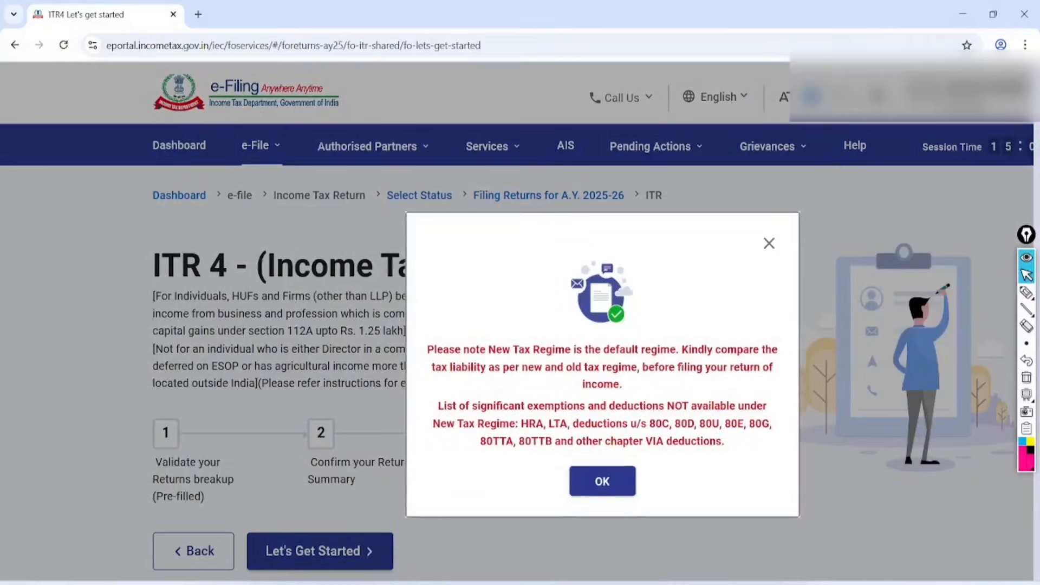
Acknowledge the new tax regime notice, get started with ITR-4 and submit Others as the reason for filing the return.
{"action": "left_click", "coordinate": [606, 480]}
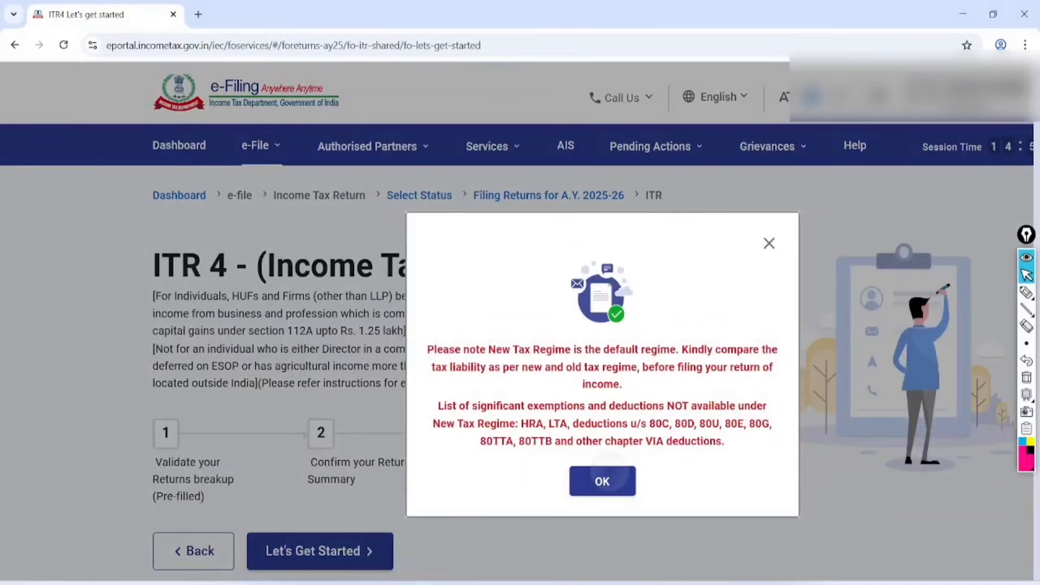
{"action": "left_click", "coordinate": [320, 551]}
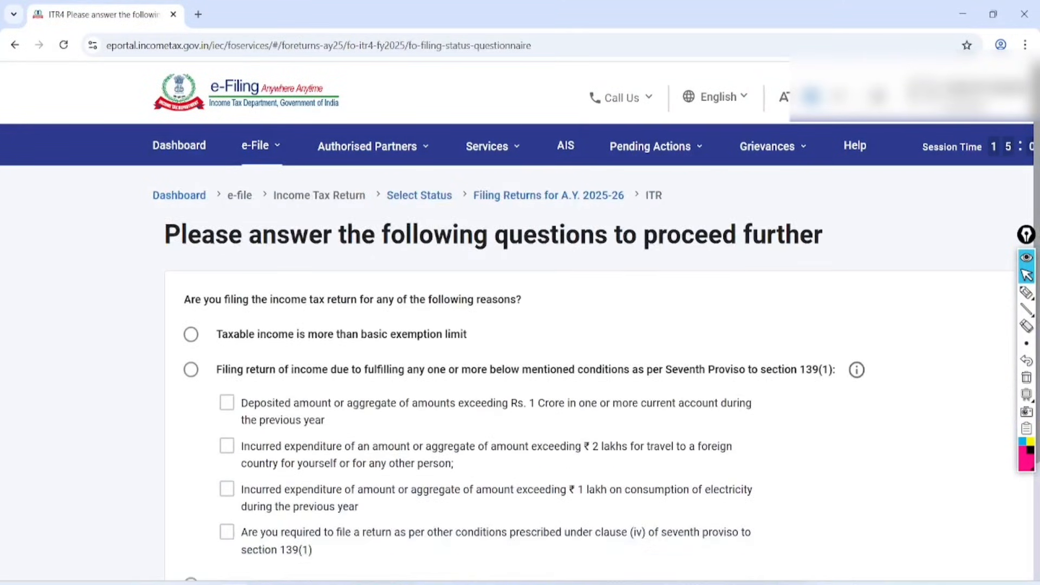
{"action": "scroll", "coordinate": [520, 320], "scroll_direction": "down", "scroll_amount": 2}
{"action": "scroll", "coordinate": [521, 320], "scroll_direction": "down", "scroll_amount": 1}
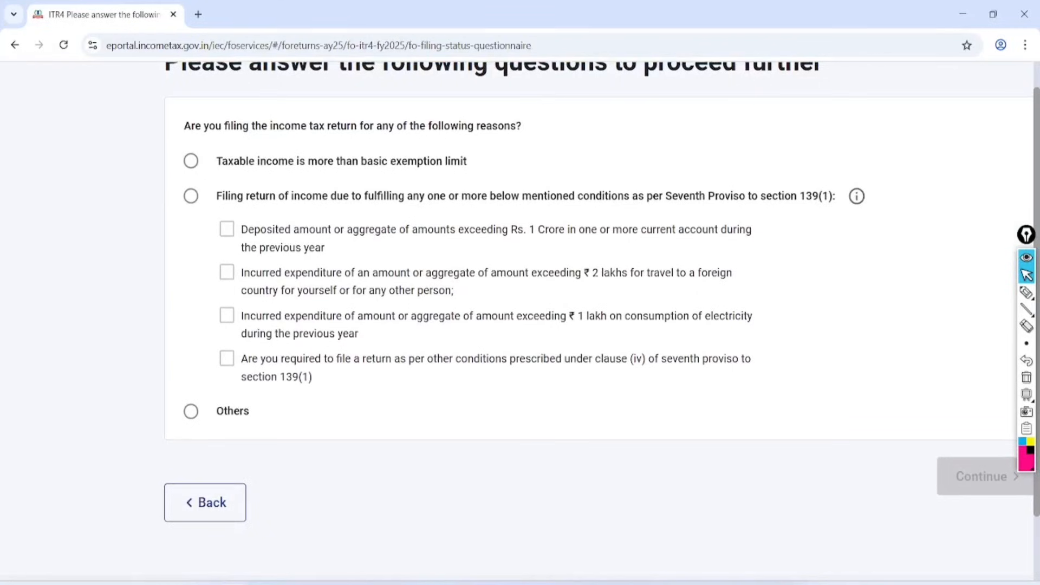
{"action": "left_click", "coordinate": [191, 161]}
{"action": "left_click", "coordinate": [190, 411]}
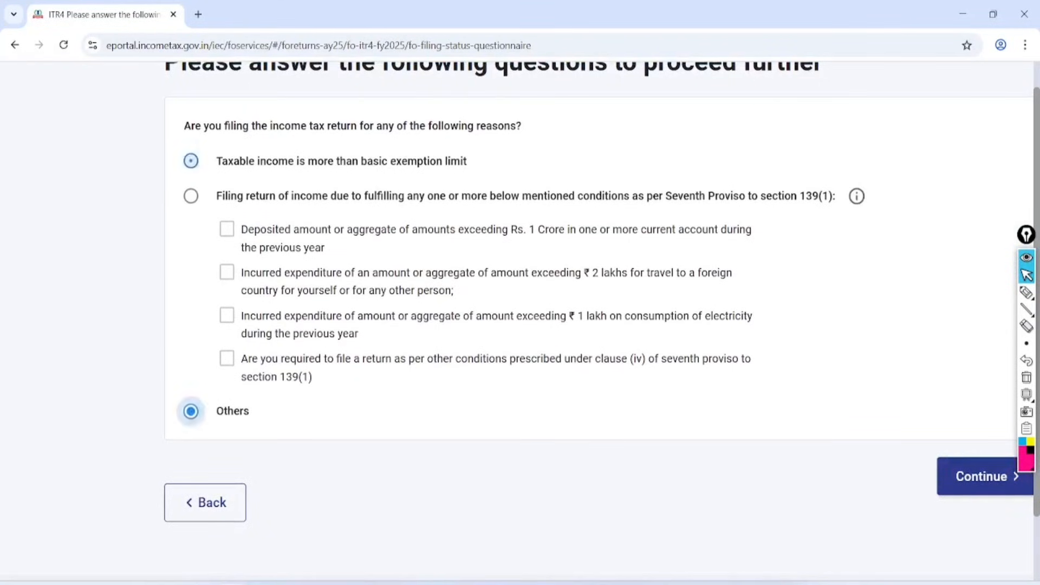
{"action": "left_click", "coordinate": [981, 476]}
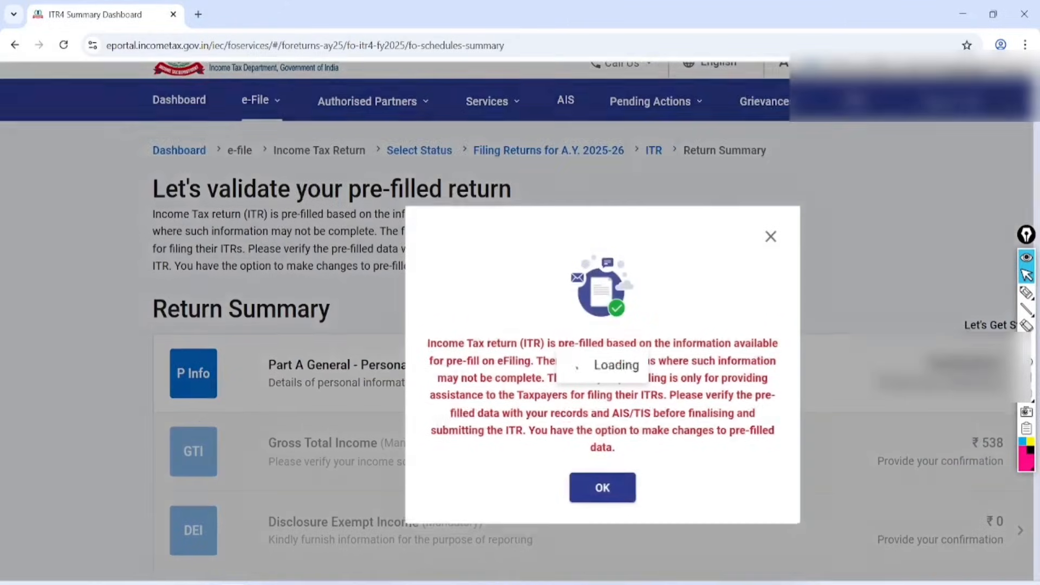
Acknowledge the pre-filled data notice and open the Part A General - Personal Information schedule from the return summary.
{"action": "key", "text": "Return"}
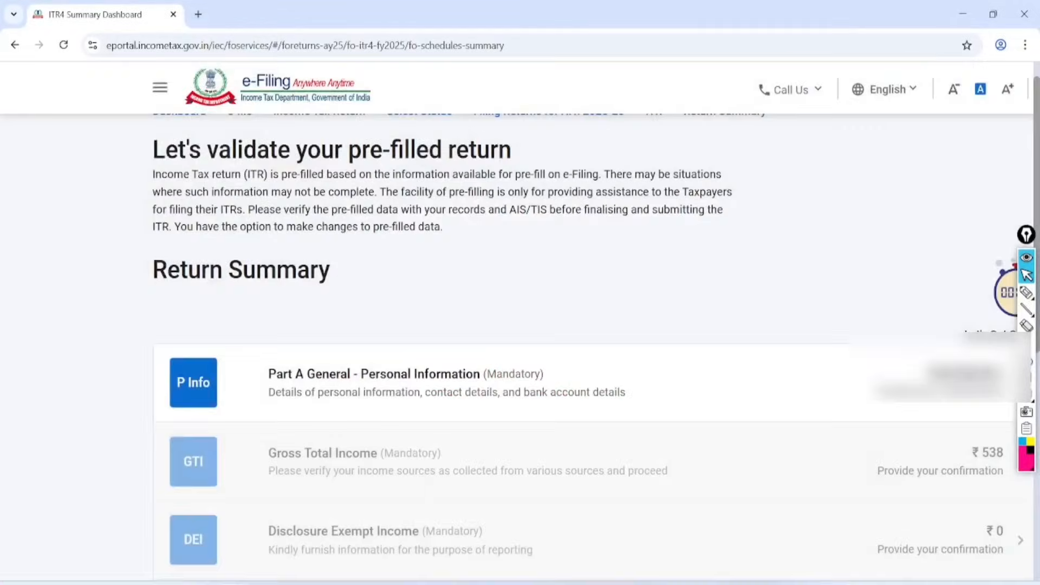
{"action": "scroll", "coordinate": [520, 325], "scroll_direction": "down", "scroll_amount": 4}
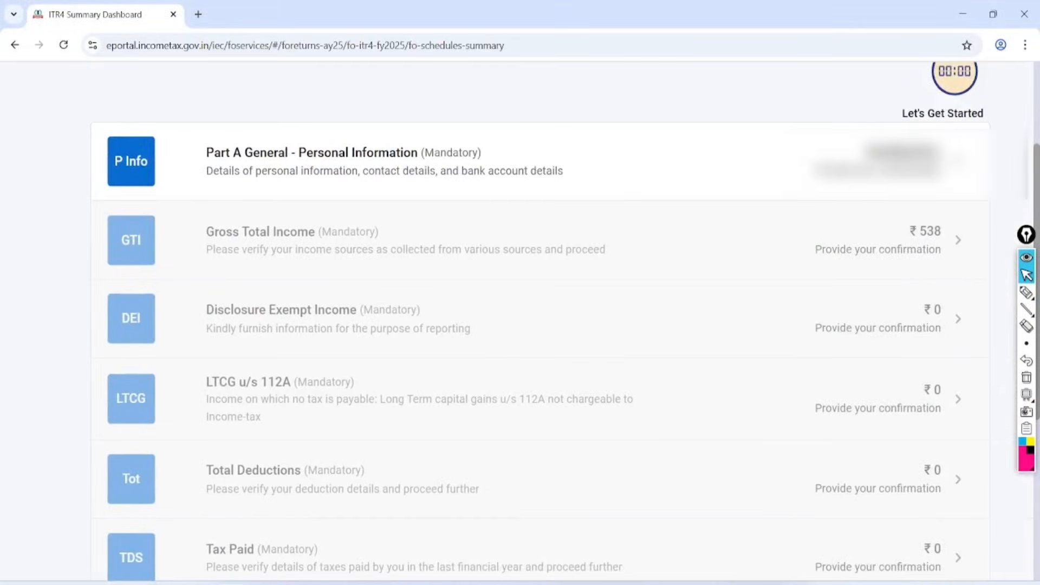
{"action": "key", "text": "Return"}
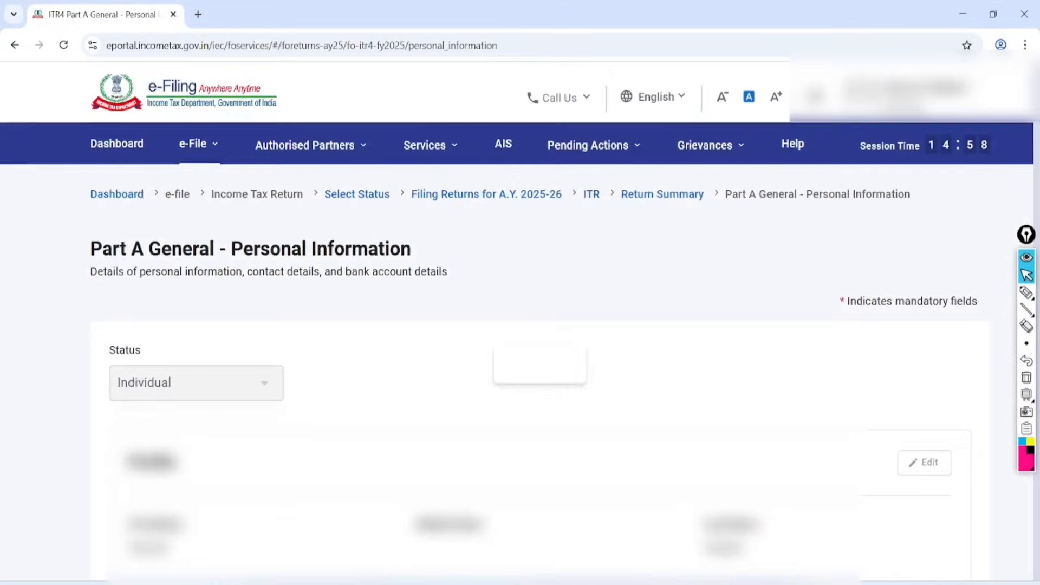
Set the Nature of Employment to Not Applicable (eg. Family pension etc) and acknowledge the Schedule Salary notice.
{"action": "scroll", "coordinate": [520, 325], "scroll_direction": "down", "scroll_amount": 10}
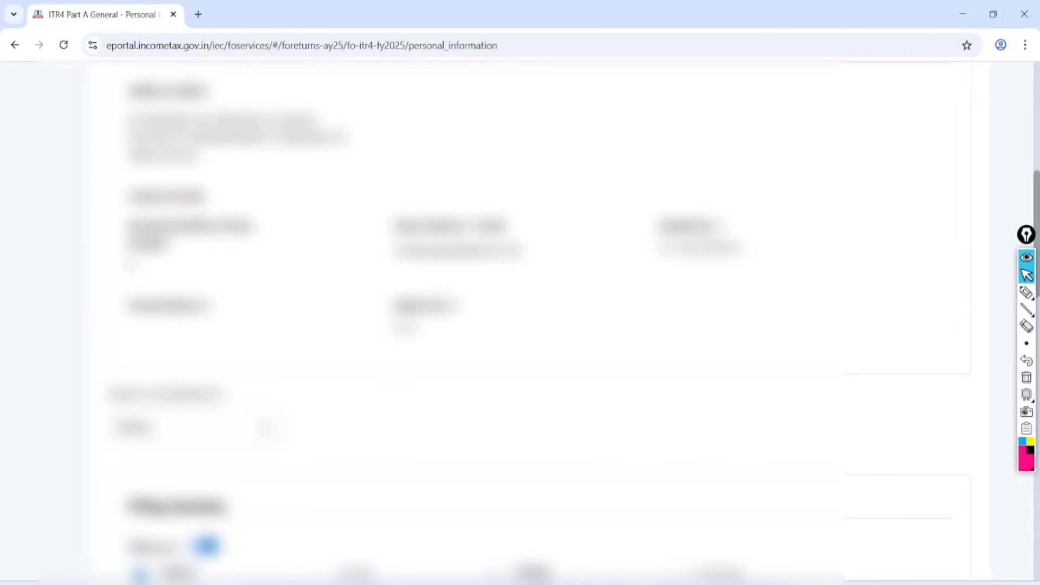
{"action": "scroll", "coordinate": [520, 325], "scroll_direction": "down", "scroll_amount": 5}
{"action": "left_click", "coordinate": [255, 203]}
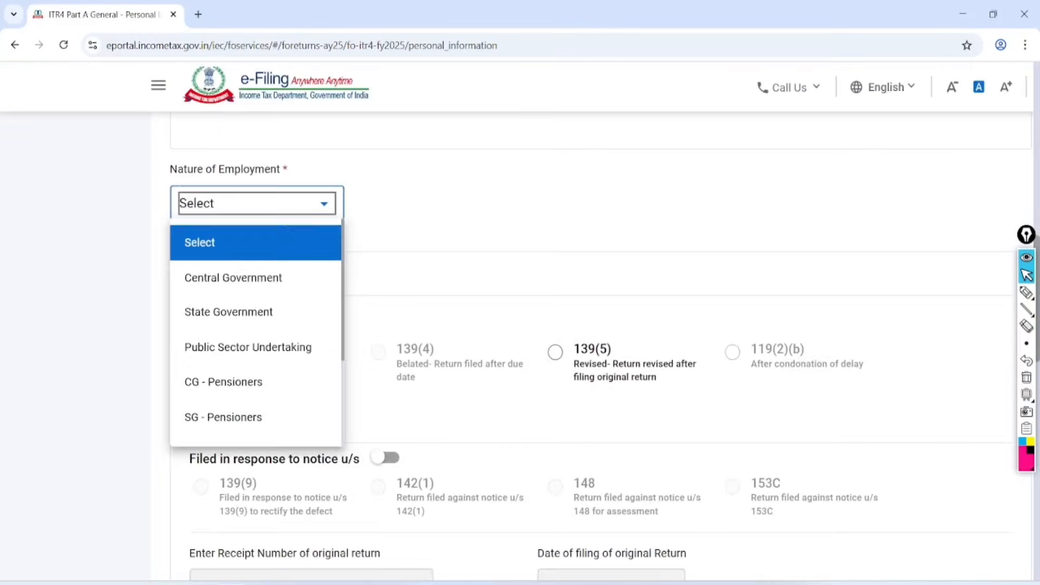
{"action": "scroll", "coordinate": [520, 325], "scroll_direction": "down", "scroll_amount": 2}
{"action": "scroll", "coordinate": [256, 333], "scroll_direction": "down", "scroll_amount": 3}
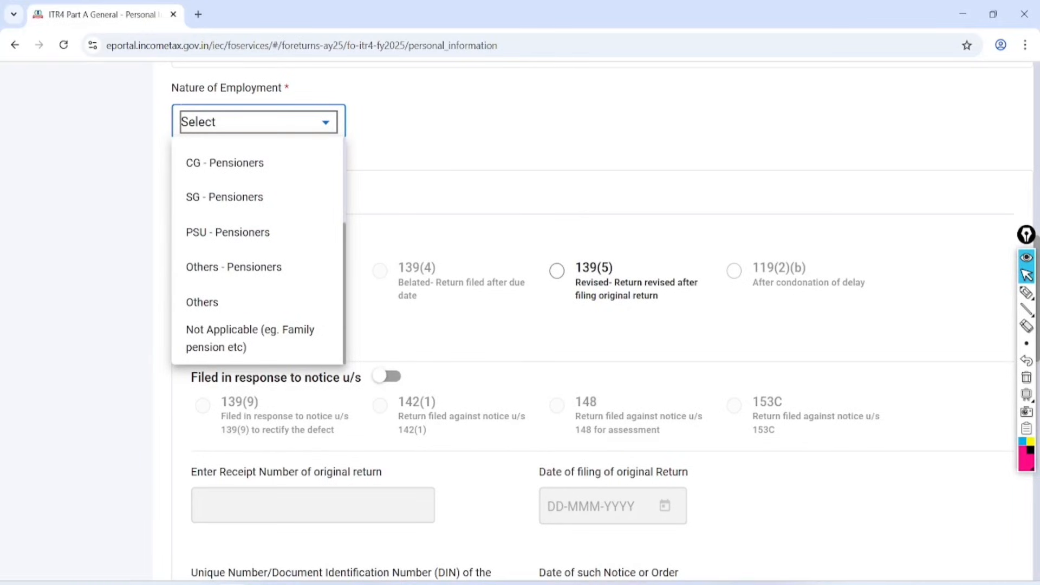
{"action": "left_click", "coordinate": [249, 337]}
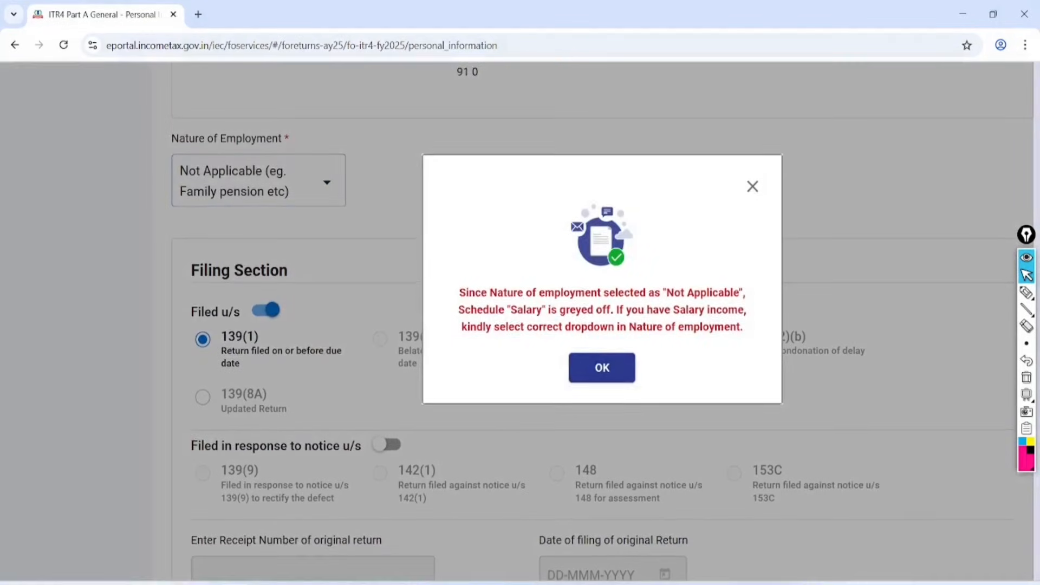
{"action": "left_click", "coordinate": [601, 367]}
Answer No to having opted out of the new tax regime in AY 2024-25 and No to opting out for the current assessment year.
{"action": "scroll", "coordinate": [593, 319], "scroll_direction": "down", "scroll_amount": 8}
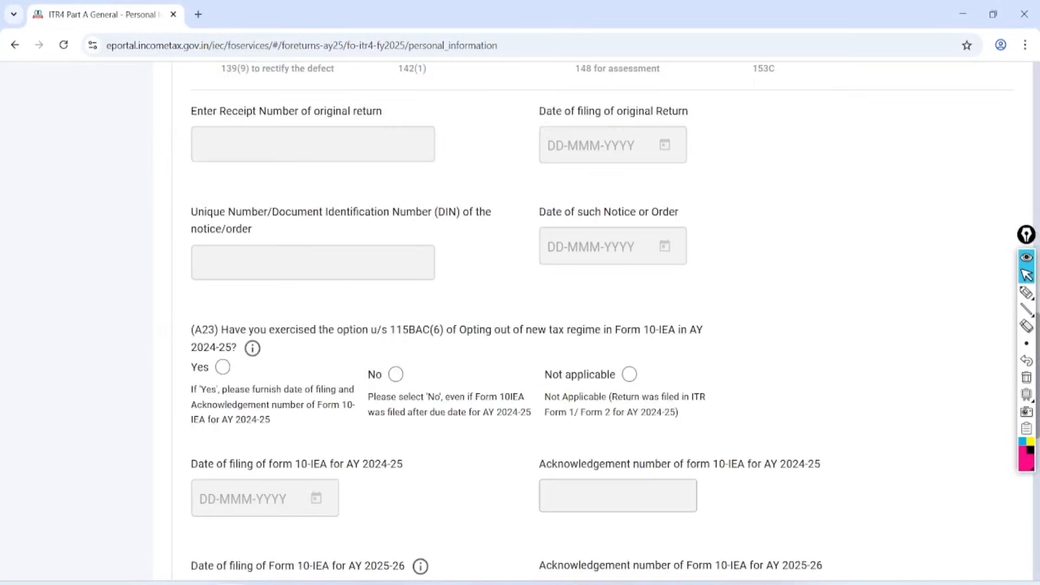
{"action": "scroll", "coordinate": [594, 320], "scroll_direction": "down", "scroll_amount": 3}
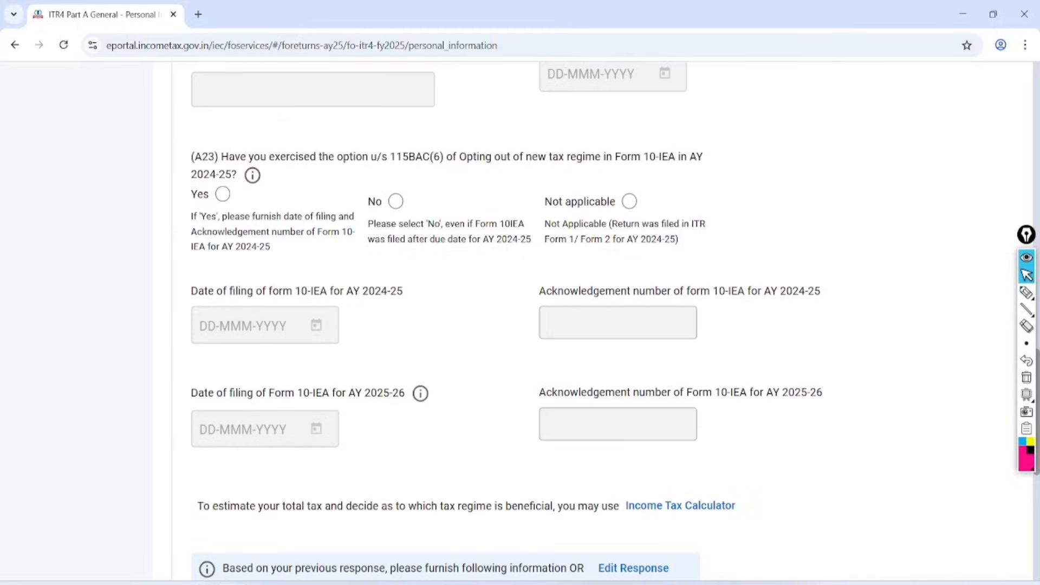
{"action": "left_click", "coordinate": [395, 201]}
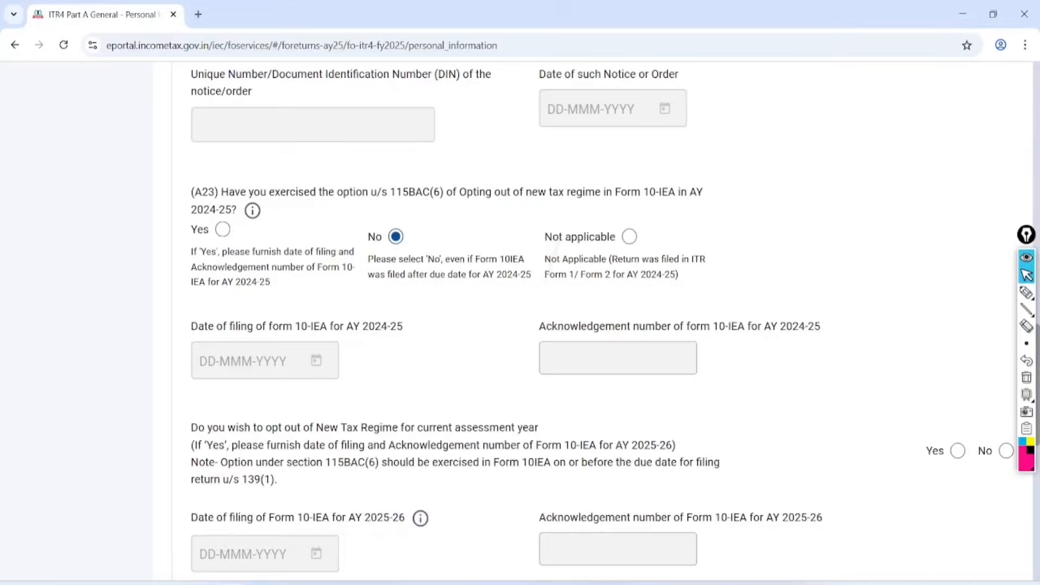
{"action": "scroll", "coordinate": [520, 325], "scroll_direction": "down", "scroll_amount": 1}
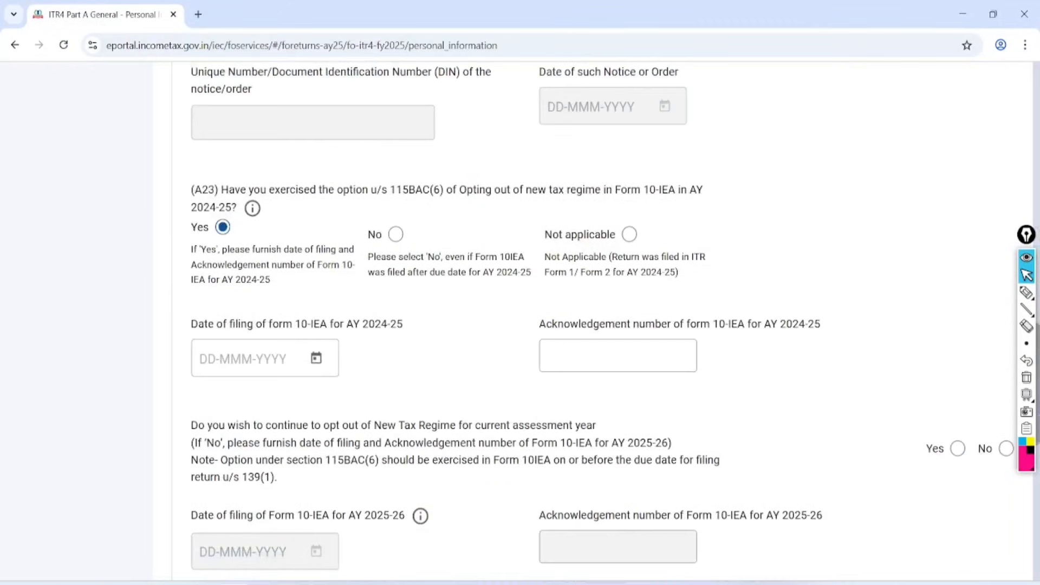
{"action": "scroll", "coordinate": [520, 325], "scroll_direction": "down", "scroll_amount": 2}
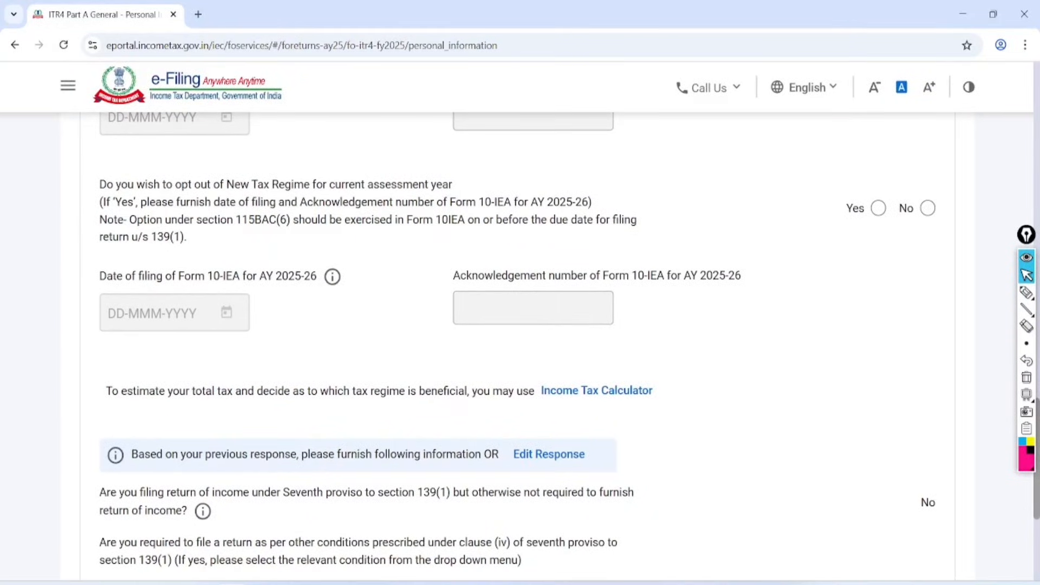
{"action": "left_click", "coordinate": [928, 208]}
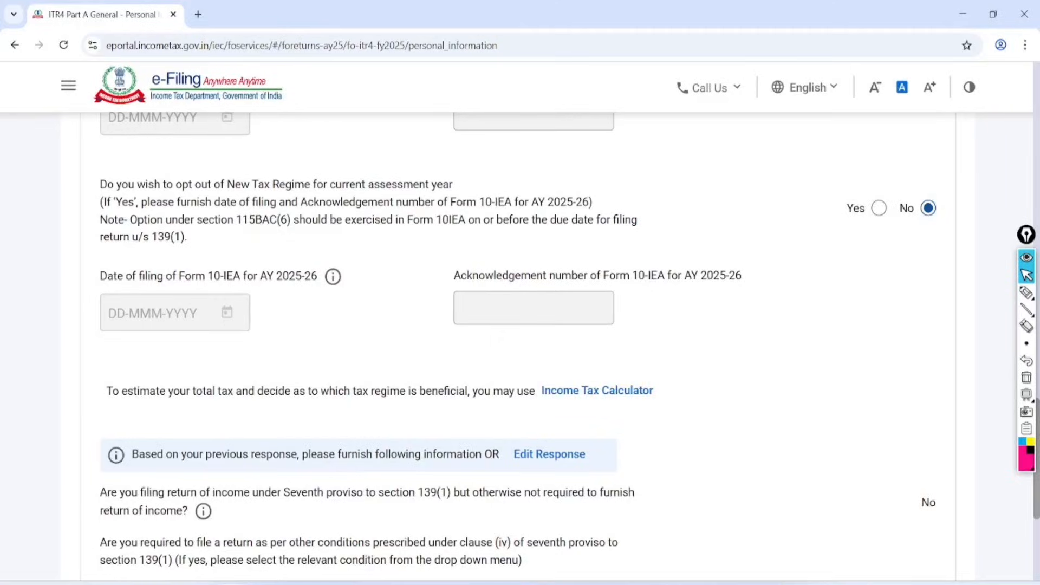
Expand the Bank Details section to review the account nominated for refund and confirm the Personal Information schedule.
{"action": "scroll", "coordinate": [520, 320], "scroll_direction": "down", "scroll_amount": 7}
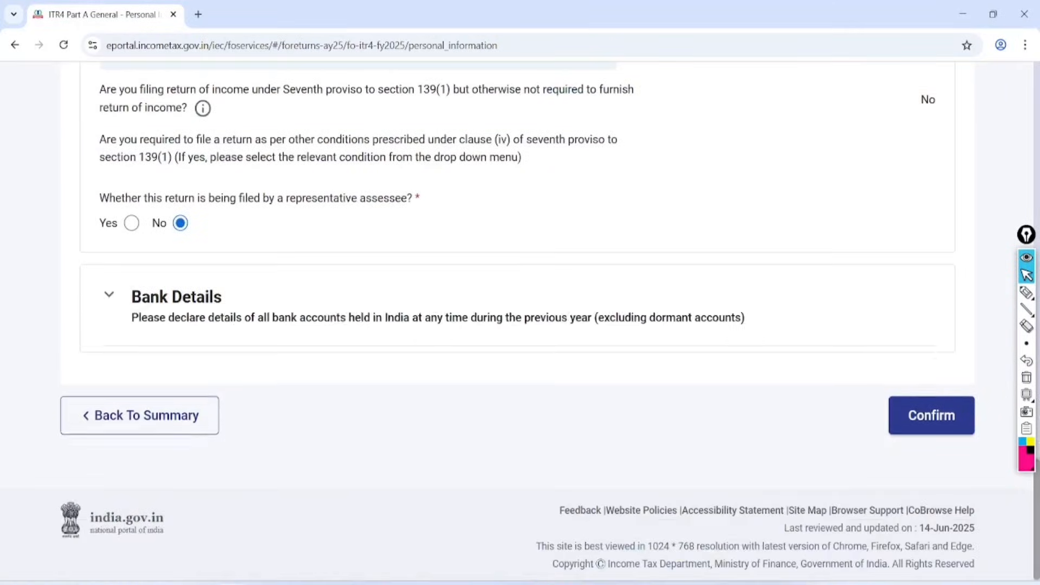
{"action": "left_click", "coordinate": [109, 295]}
{"action": "scroll", "coordinate": [520, 319], "scroll_direction": "down", "scroll_amount": 5}
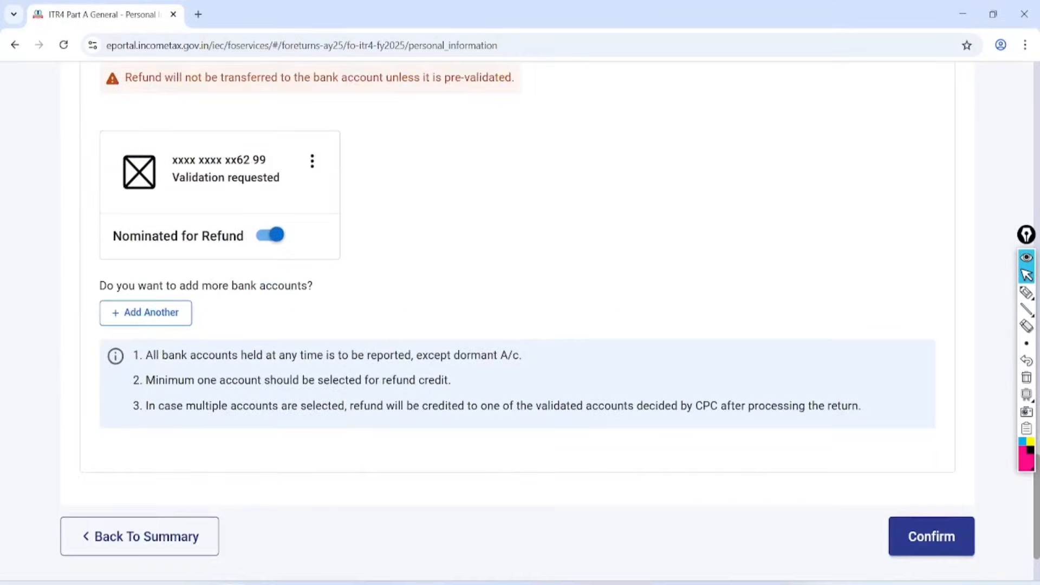
{"action": "left_click", "coordinate": [930, 520]}
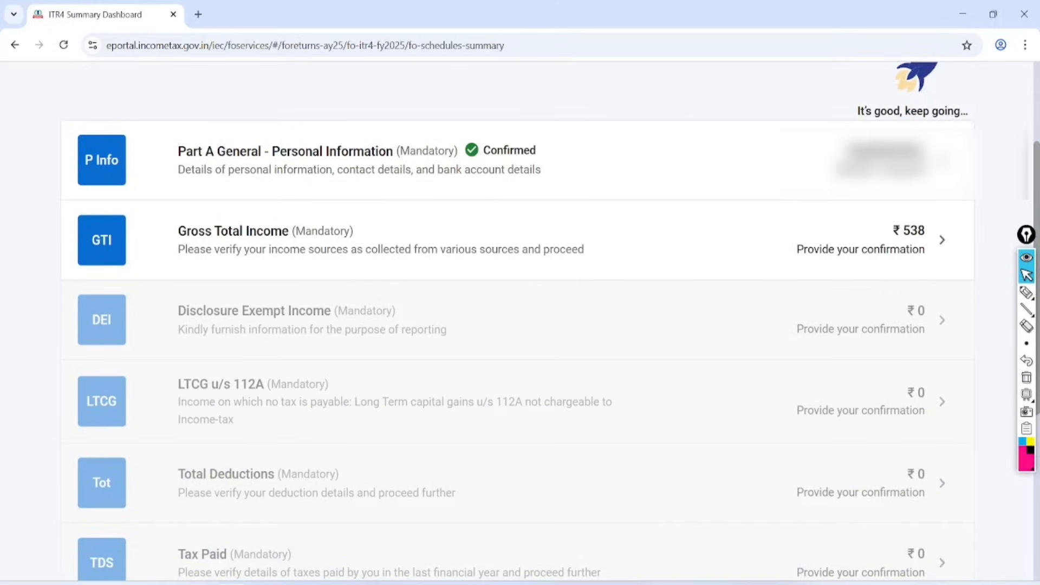
Open the Gross Total Income schedule and edit section B1, Income from Business & Profession.
{"action": "left_click", "coordinate": [166, 230]}
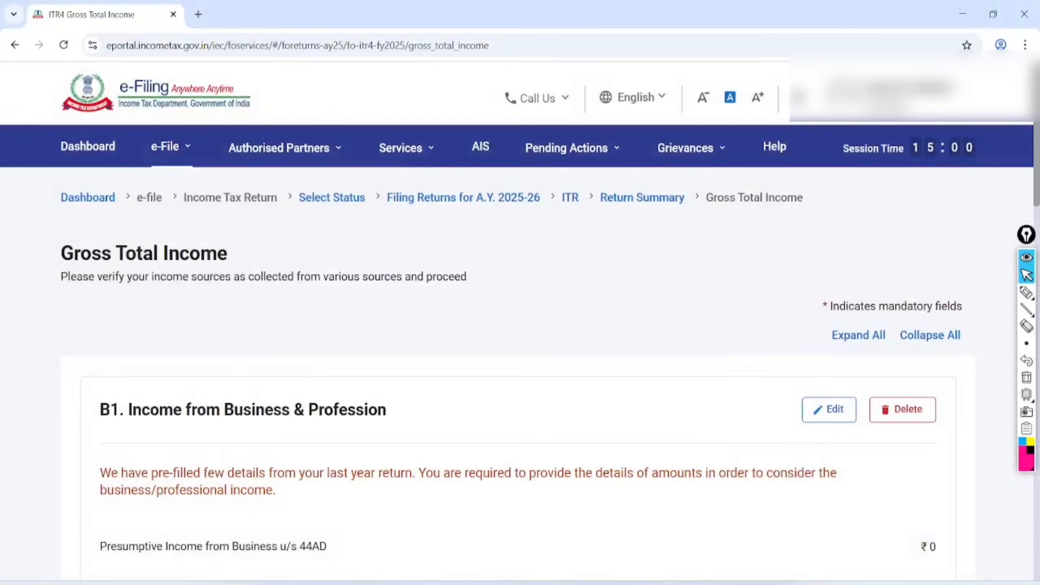
{"action": "scroll", "coordinate": [517, 325], "scroll_direction": "down", "scroll_amount": 5}
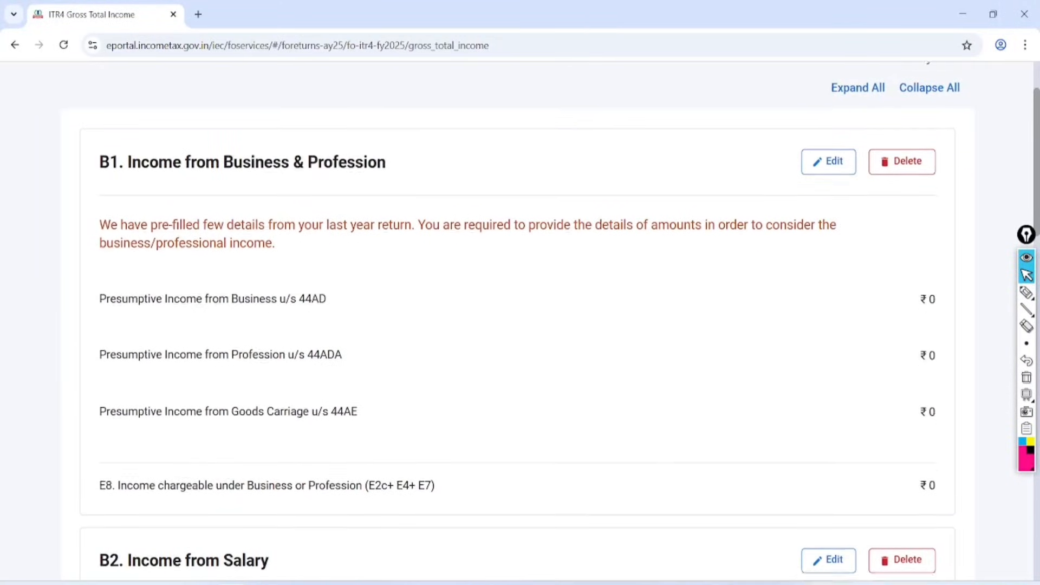
{"action": "left_click", "coordinate": [829, 146]}
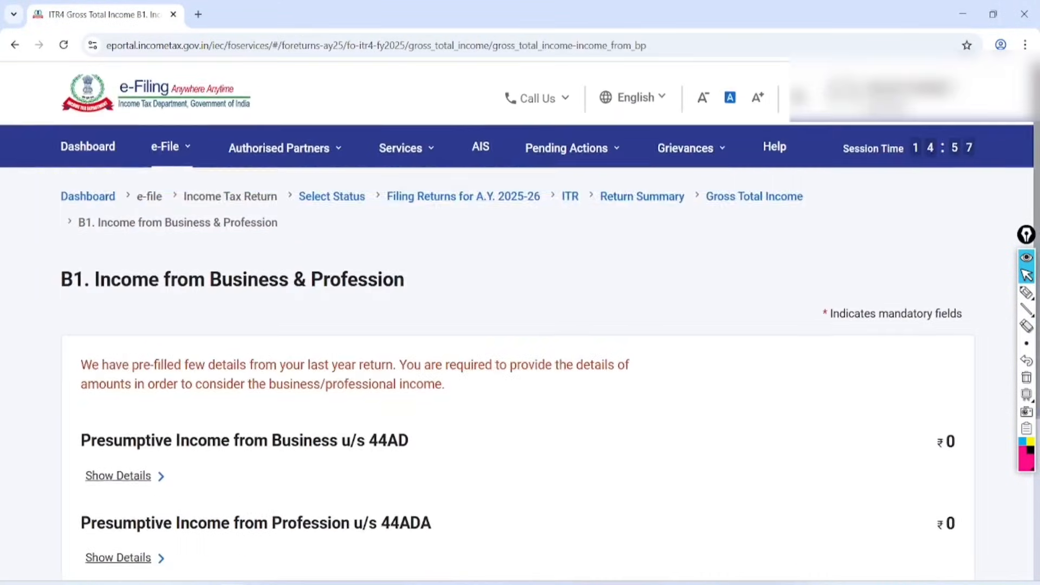
{"action": "scroll", "coordinate": [520, 320], "scroll_direction": "down", "scroll_amount": 4}
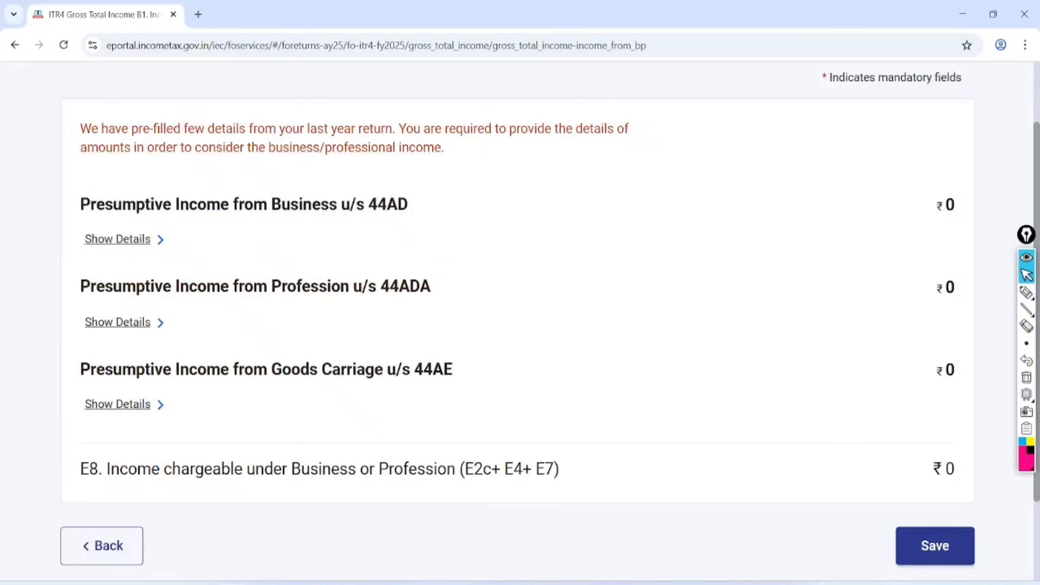
Circle sections 44AD, 44ADA and 44AE with the annotation pen, draw a tick beside 44AD, and clear the markings.
{"action": "left_click", "coordinate": [1026, 293]}
{"action": "mouse_move", "coordinate": [402, 176]}
{"action": "left_mouse_down"}
{"action": "mouse_move", "coordinate": [388, 239]}
{"action": "mouse_move", "coordinate": [450, 190]}
{"action": "mouse_move", "coordinate": [381, 173]}
{"action": "left_mouse_up"}
{"action": "mouse_move", "coordinate": [432, 274]}
{"action": "left_mouse_down"}
{"action": "mouse_move", "coordinate": [401, 250]}
{"action": "mouse_move", "coordinate": [384, 270]}
{"action": "left_mouse_up"}
{"action": "left_click_drag", "start_coordinate": [461, 331], "coordinate": [401, 344]}
{"action": "mouse_move", "coordinate": [469, 168]}
{"action": "left_mouse_down"}
{"action": "mouse_move", "coordinate": [486, 219]}
{"action": "mouse_move", "coordinate": [698, 127]}
{"action": "left_mouse_up"}
{"action": "left_click", "coordinate": [1025, 274]}
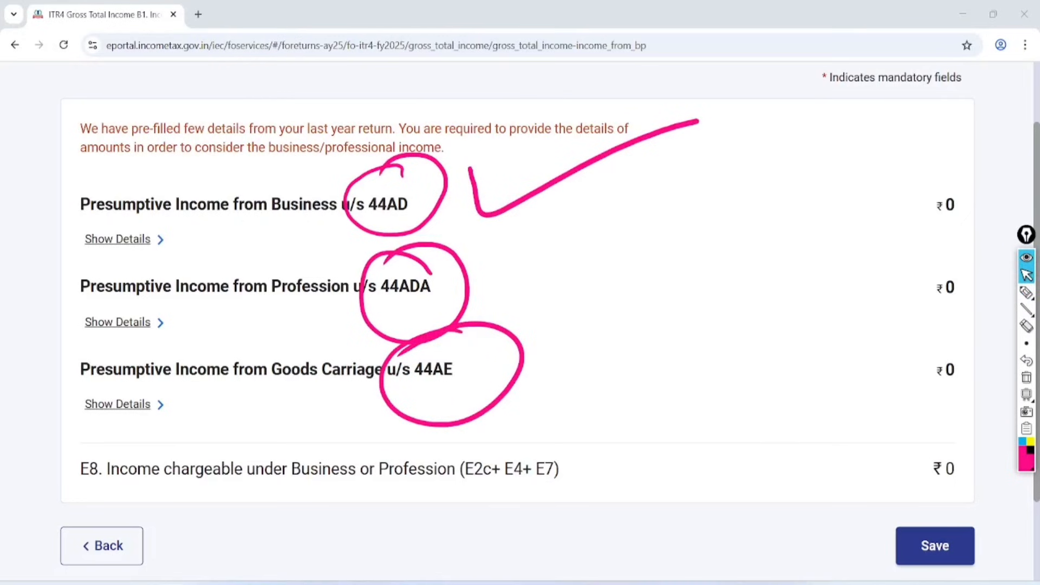
{"action": "left_click", "coordinate": [1026, 377]}
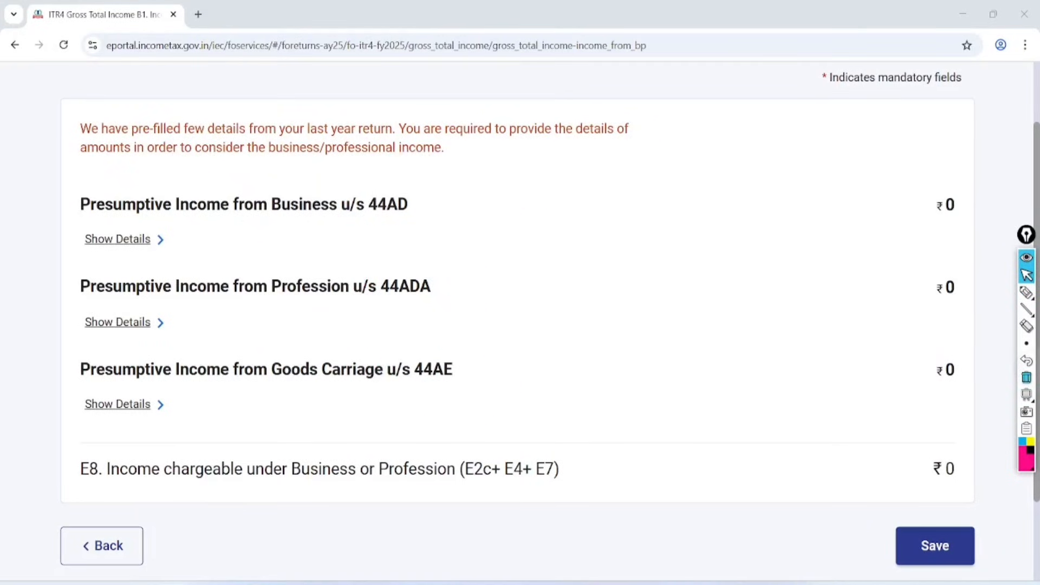
Add a section 44AD business named abc company with code 09028-Retail sale of other products n.e.c and description Kiryana Goods, and save it.
{"action": "left_click", "coordinate": [118, 240]}
{"action": "scroll", "coordinate": [518, 321], "scroll_direction": "down", "scroll_amount": 1}
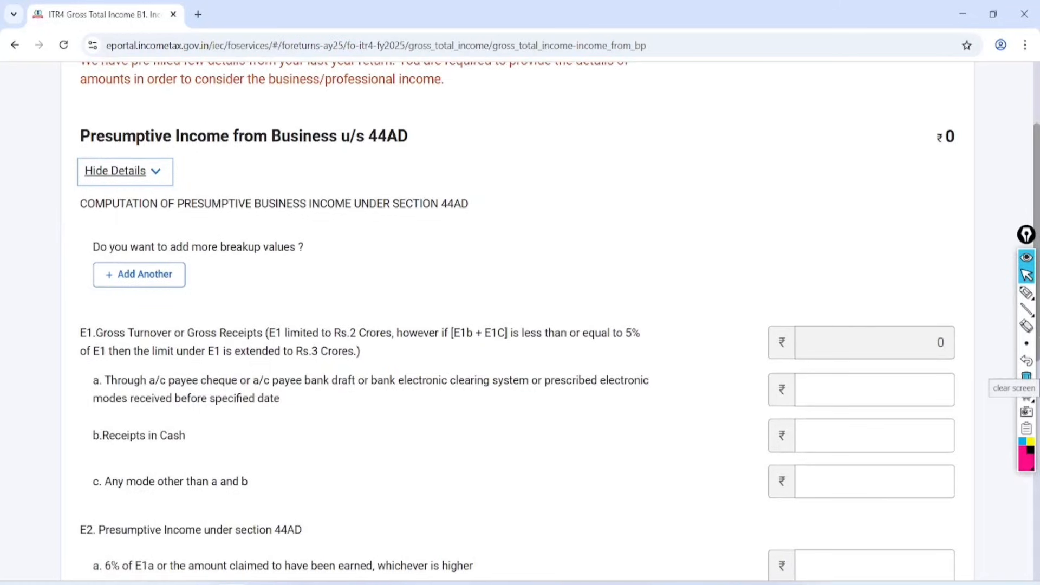
{"action": "left_click", "coordinate": [139, 275]}
{"action": "scroll", "coordinate": [517, 321], "scroll_direction": "down", "scroll_amount": 1}
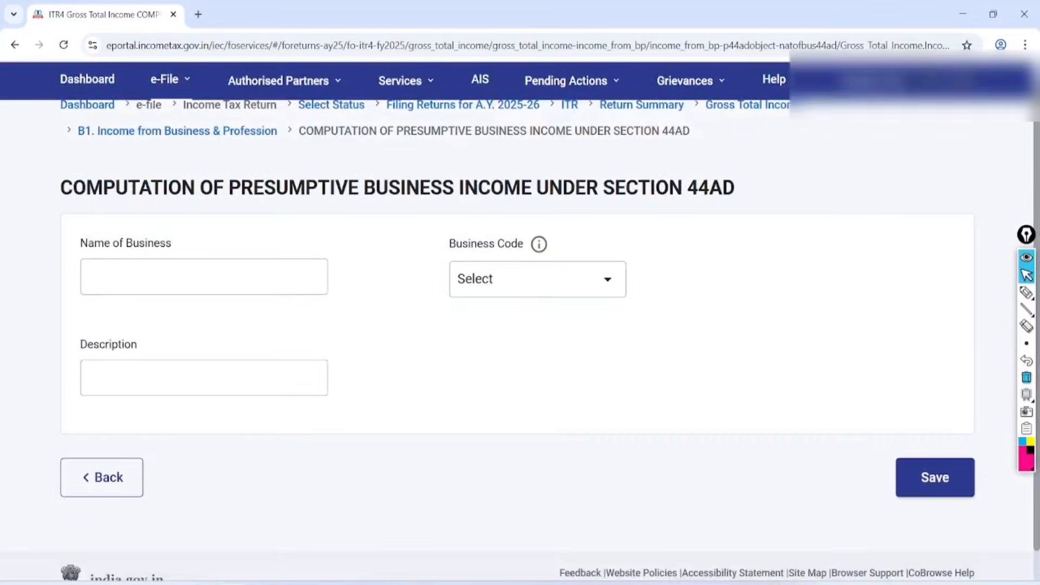
{"action": "left_click", "coordinate": [204, 277]}
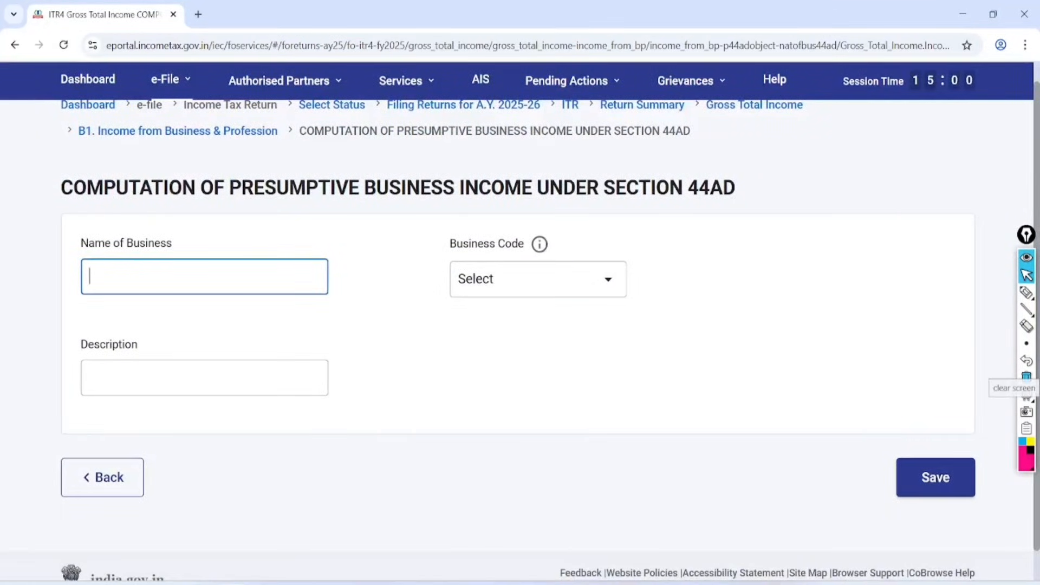
{"action": "type", "text": "abc compay"}
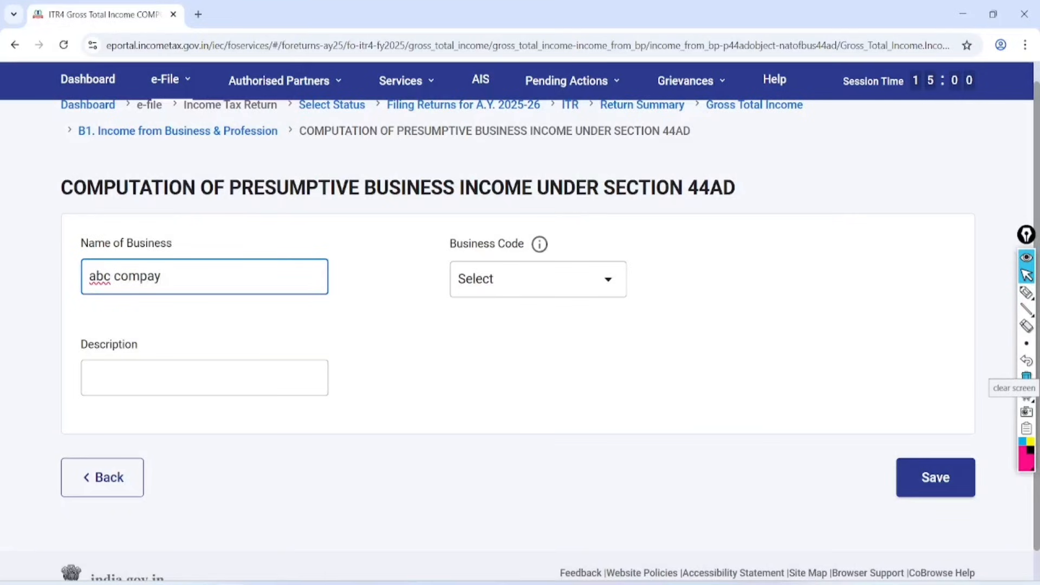
{"action": "left_click", "coordinate": [538, 279]}
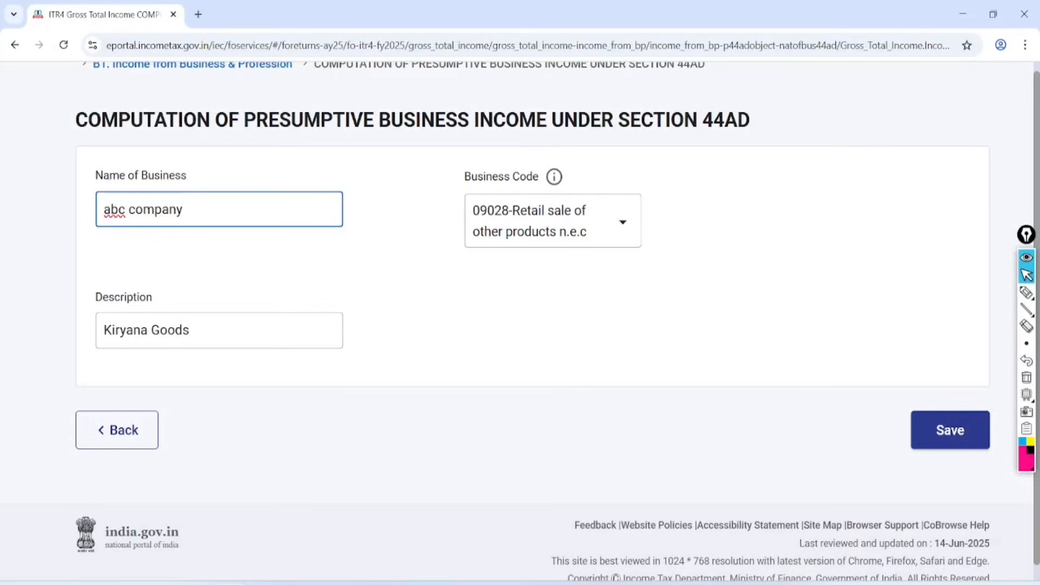
{"action": "left_click", "coordinate": [950, 430]}
Show the details of Presumptive Income from Business u/s 44AD, down to the E1 receipts and E2 presumptive income fields.
{"action": "scroll", "coordinate": [521, 325], "scroll_direction": "down", "scroll_amount": 4}
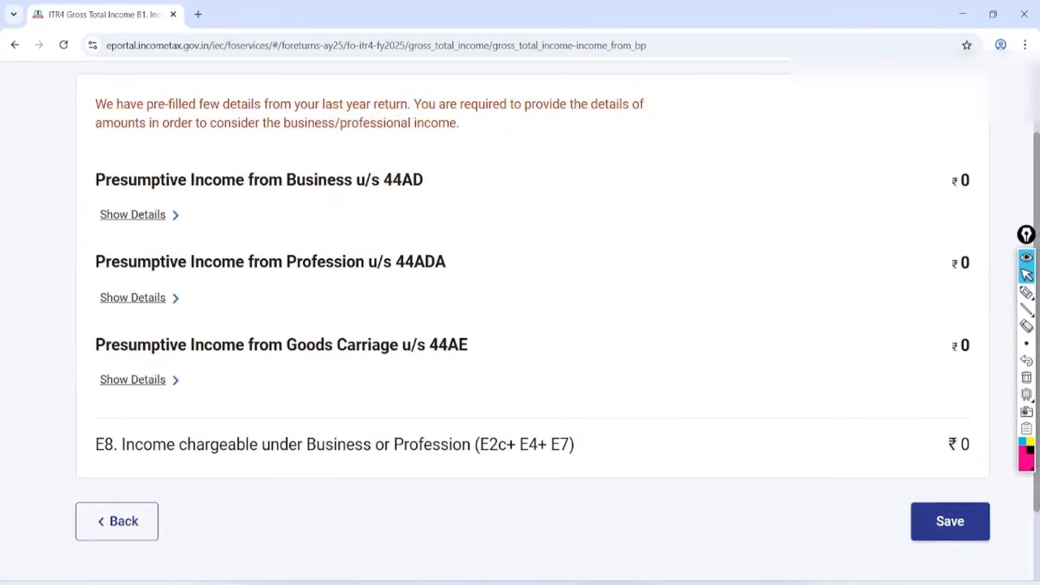
{"action": "left_click", "coordinate": [139, 215]}
{"action": "scroll", "coordinate": [520, 325], "scroll_direction": "down", "scroll_amount": 4}
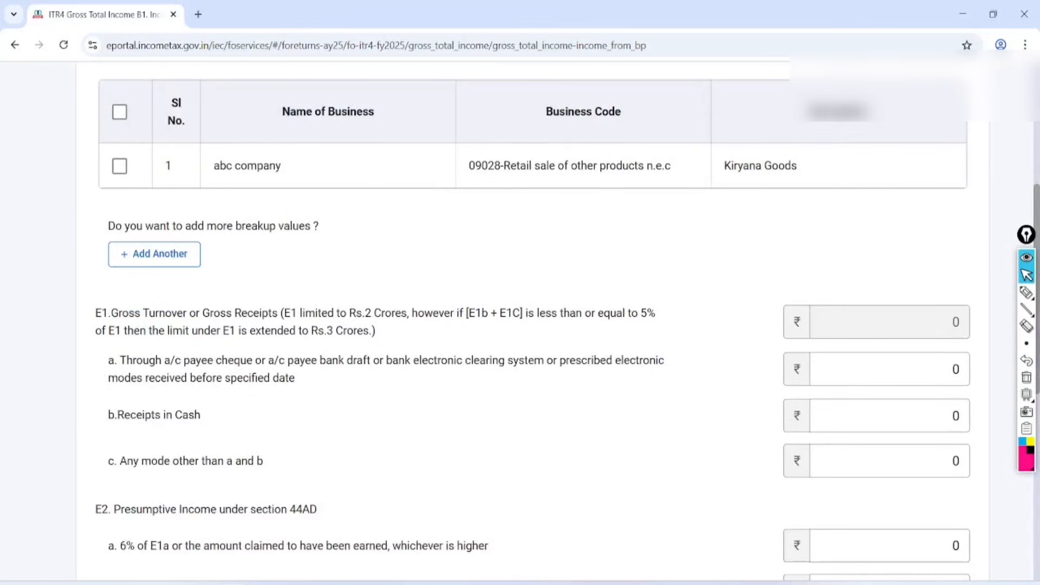
{"action": "scroll", "coordinate": [520, 325], "scroll_direction": "down", "scroll_amount": 3}
Mark the cash receipts, other-mode and electronic receipts lines under E1 with the annotation pen, tick the cash amount, and clear the markings.
{"action": "left_click", "coordinate": [1027, 293]}
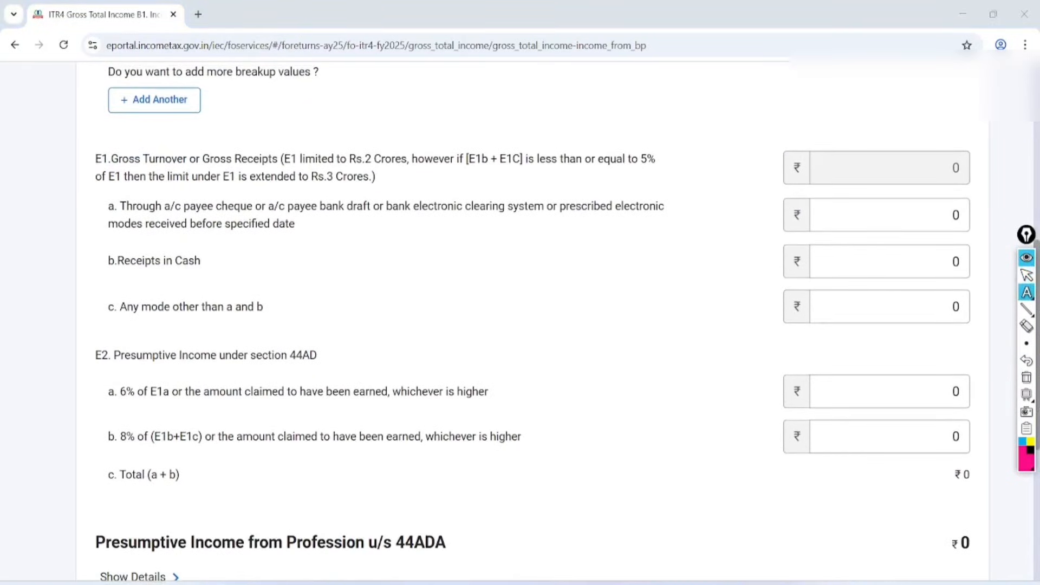
{"action": "left_click", "coordinate": [109, 282]}
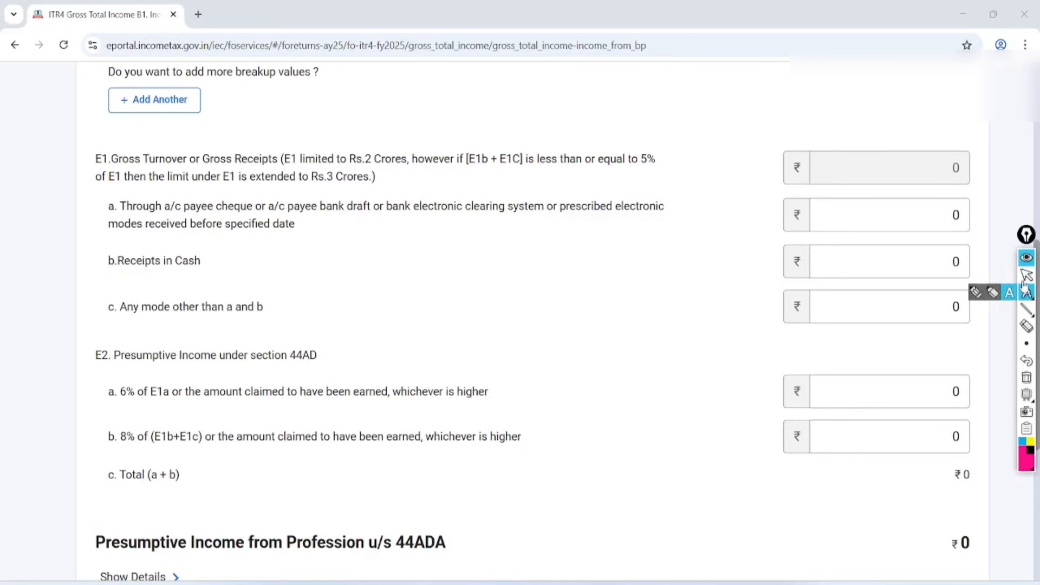
{"action": "mouse_move", "coordinate": [1025, 293]}
{"action": "left_click", "coordinate": [978, 293]}
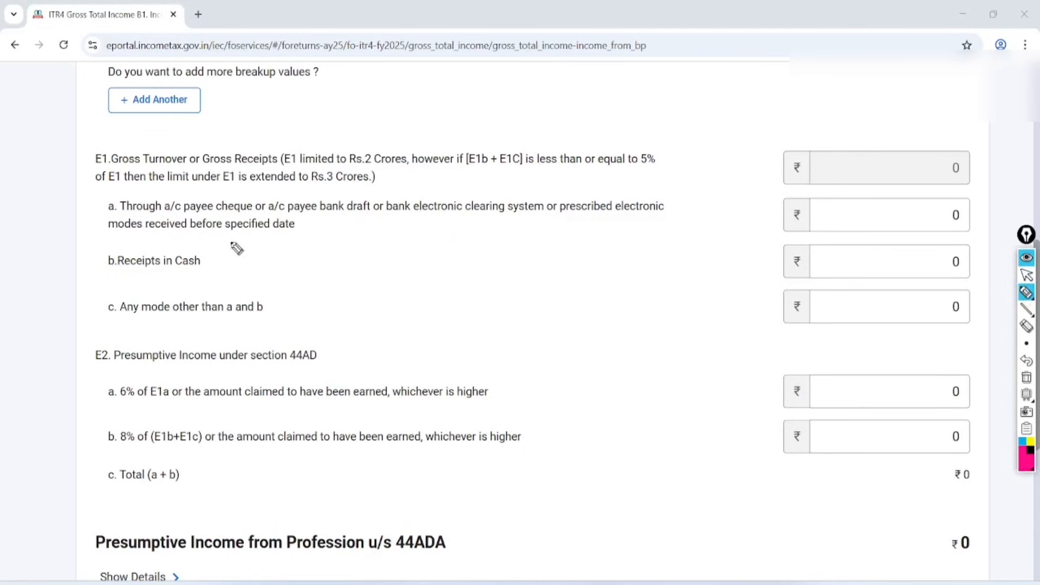
{"action": "mouse_move", "coordinate": [234, 247]}
{"action": "left_mouse_down"}
{"action": "mouse_move", "coordinate": [190, 314]}
{"action": "mouse_move", "coordinate": [180, 240]}
{"action": "left_mouse_up"}
{"action": "mouse_move", "coordinate": [106, 320]}
{"action": "left_mouse_down"}
{"action": "mouse_move", "coordinate": [146, 336]}
{"action": "mouse_move", "coordinate": [307, 324]}
{"action": "left_mouse_up"}
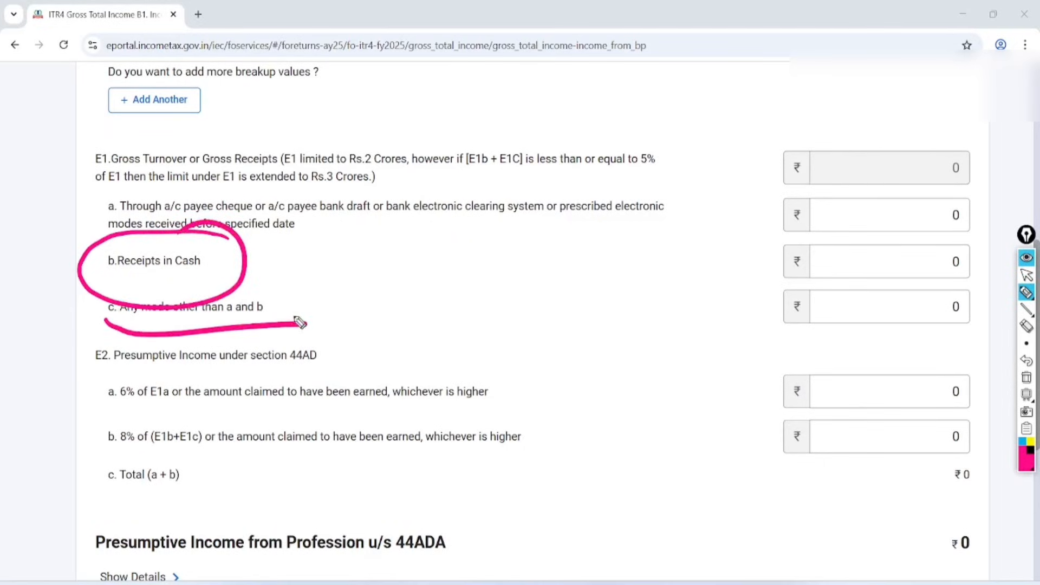
{"action": "mouse_move", "coordinate": [659, 169]}
{"action": "left_mouse_down"}
{"action": "mouse_move", "coordinate": [619, 157]}
{"action": "mouse_move", "coordinate": [551, 162]}
{"action": "left_mouse_up"}
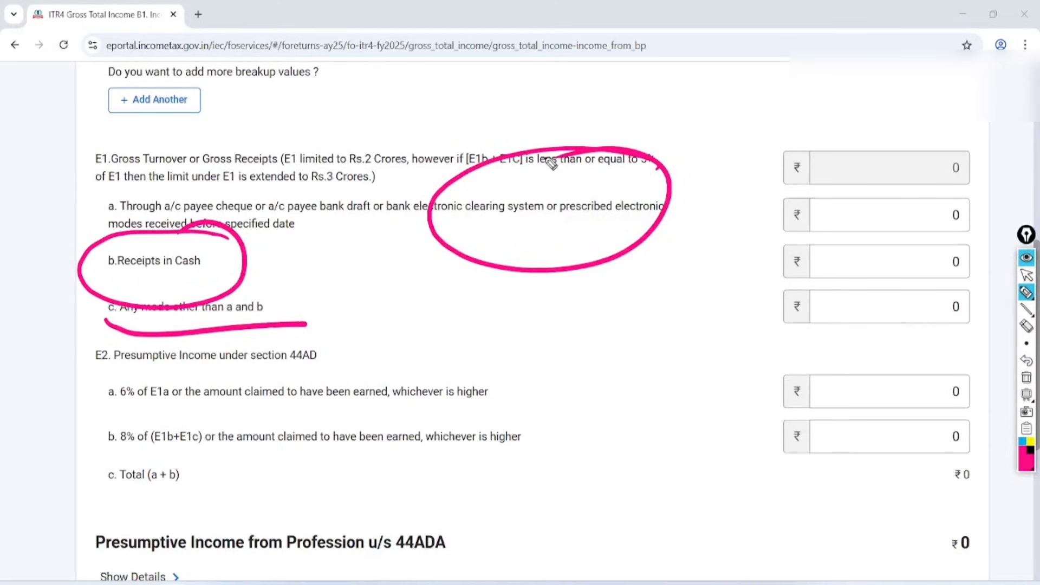
{"action": "mouse_move", "coordinate": [810, 250]}
{"action": "left_mouse_down"}
{"action": "mouse_move", "coordinate": [827, 268]}
{"action": "mouse_move", "coordinate": [895, 251]}
{"action": "left_mouse_up"}
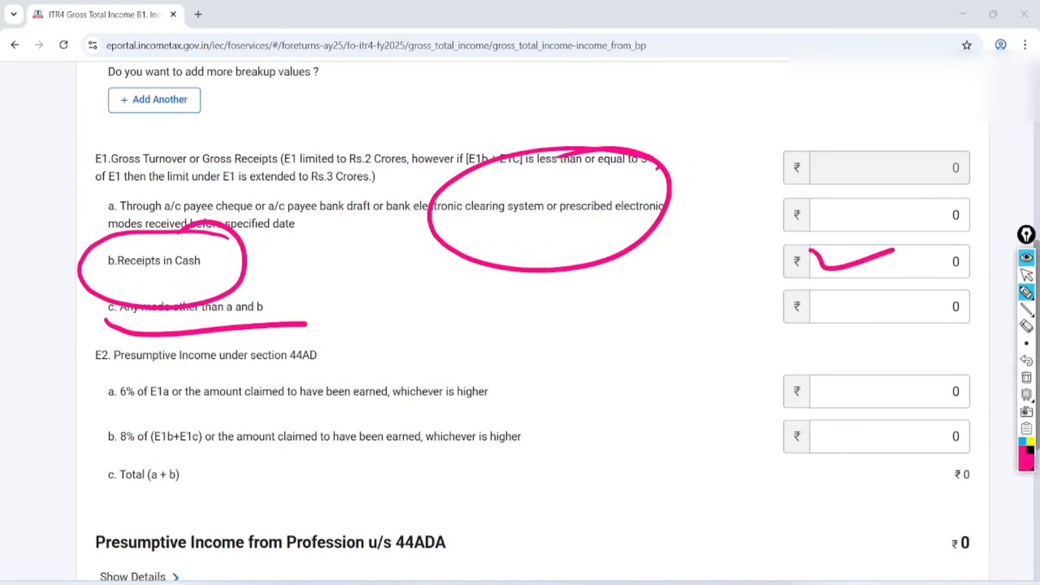
{"action": "left_click", "coordinate": [1026, 377]}
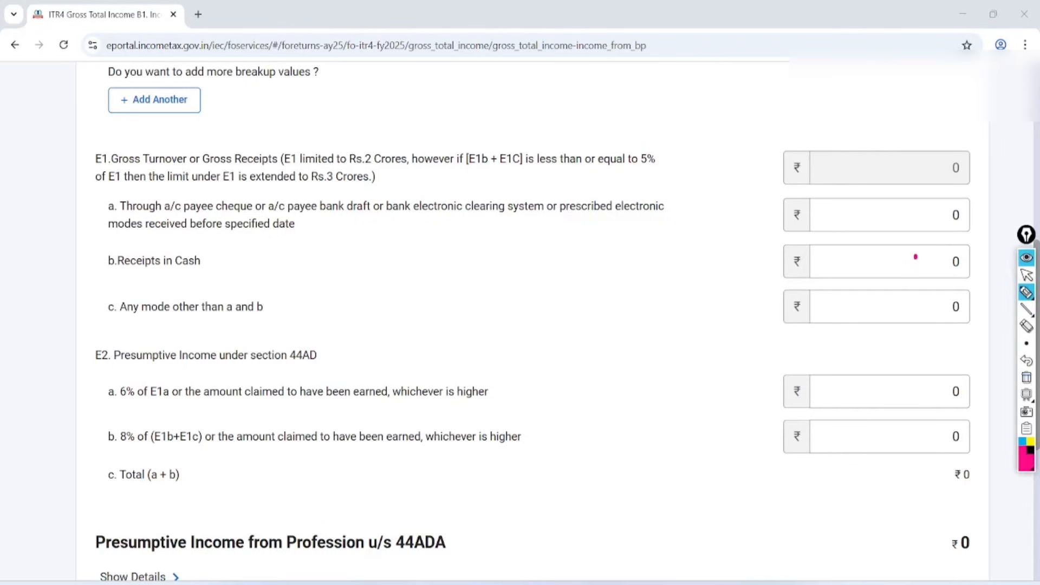
Switch to BS ITR 4 25.26.pdf in the other browser and view its trading account and profit and loss account.
{"action": "left_click", "coordinate": [1026, 258]}
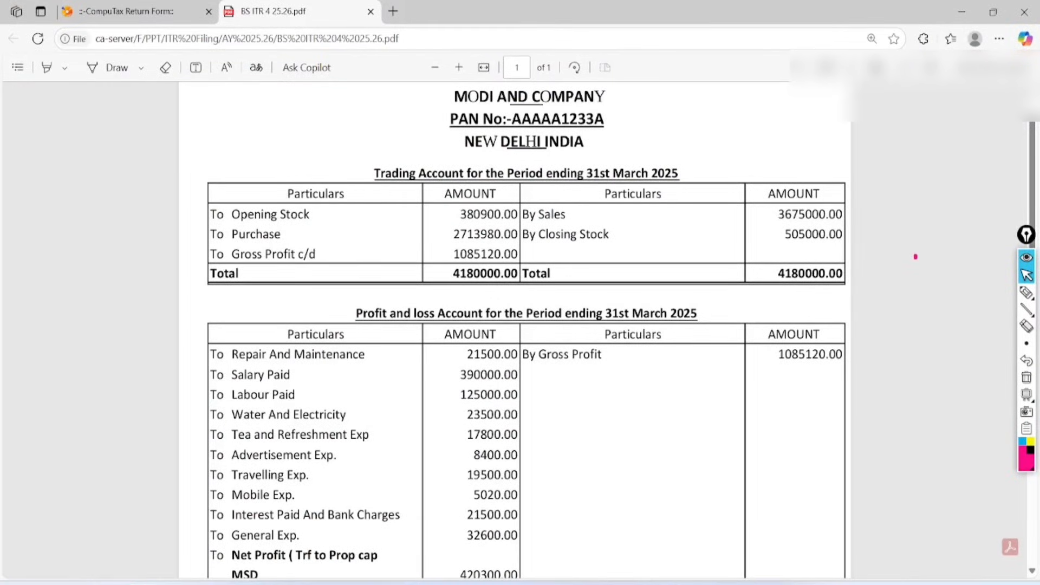
{"action": "scroll", "coordinate": [916, 257], "scroll_direction": "down", "scroll_amount": 1}
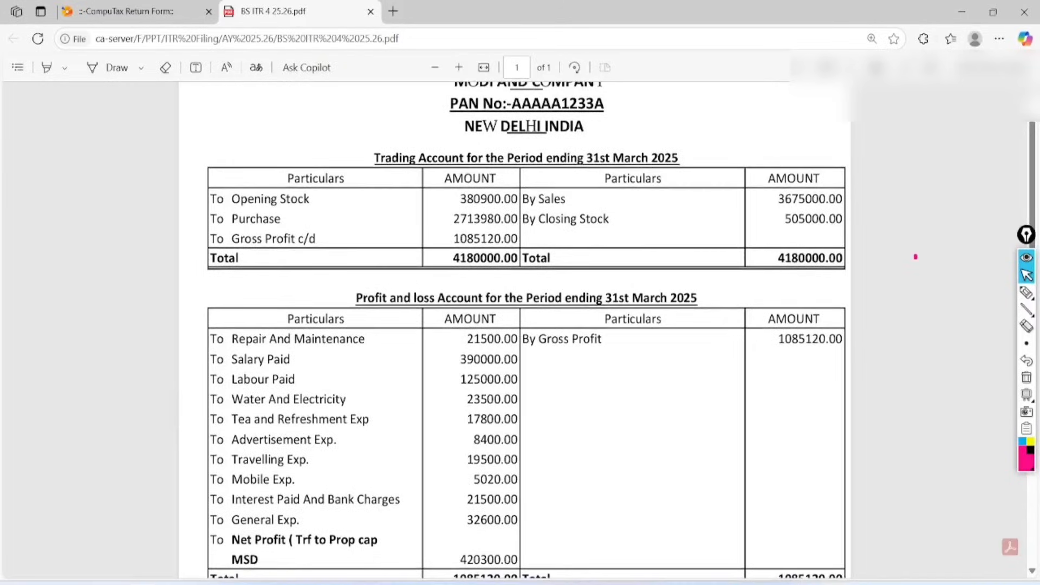
{"action": "scroll", "coordinate": [915, 256], "scroll_direction": "down", "scroll_amount": 1}
{"action": "scroll", "coordinate": [916, 257], "scroll_direction": "down", "scroll_amount": 1}
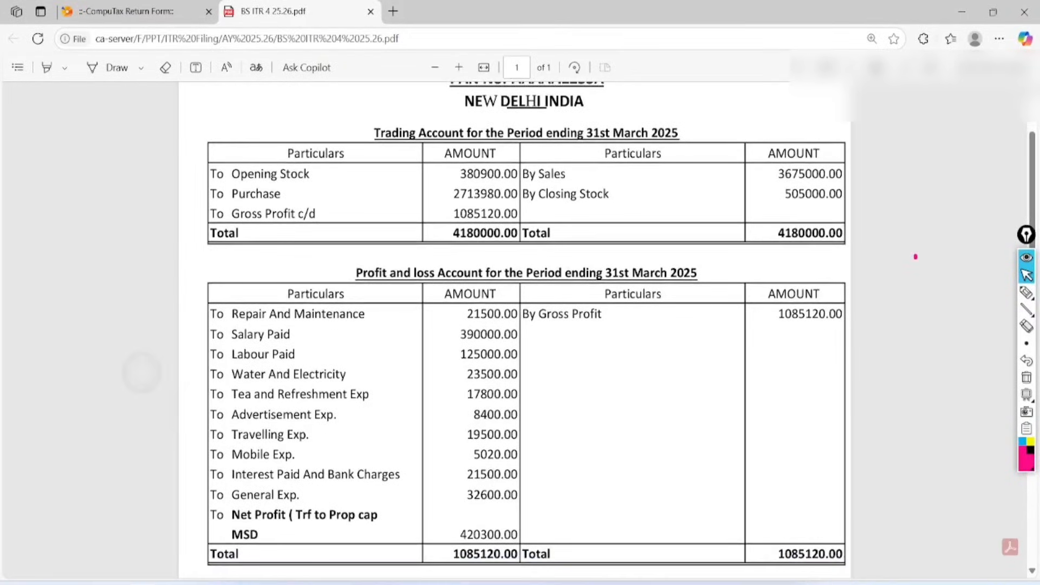
Circle the By Sales and Net Profit amounts with the annotation pen, clear the markings, and view the rest of the page.
{"action": "left_click", "coordinate": [1027, 293]}
{"action": "mouse_move", "coordinate": [864, 126]}
{"action": "left_mouse_down"}
{"action": "mouse_move", "coordinate": [840, 131]}
{"action": "mouse_move", "coordinate": [877, 162]}
{"action": "mouse_move", "coordinate": [797, 133]}
{"action": "left_mouse_up"}
{"action": "mouse_move", "coordinate": [529, 518]}
{"action": "left_mouse_down"}
{"action": "mouse_move", "coordinate": [436, 528]}
{"action": "mouse_move", "coordinate": [547, 520]}
{"action": "mouse_move", "coordinate": [503, 514]}
{"action": "left_mouse_up"}
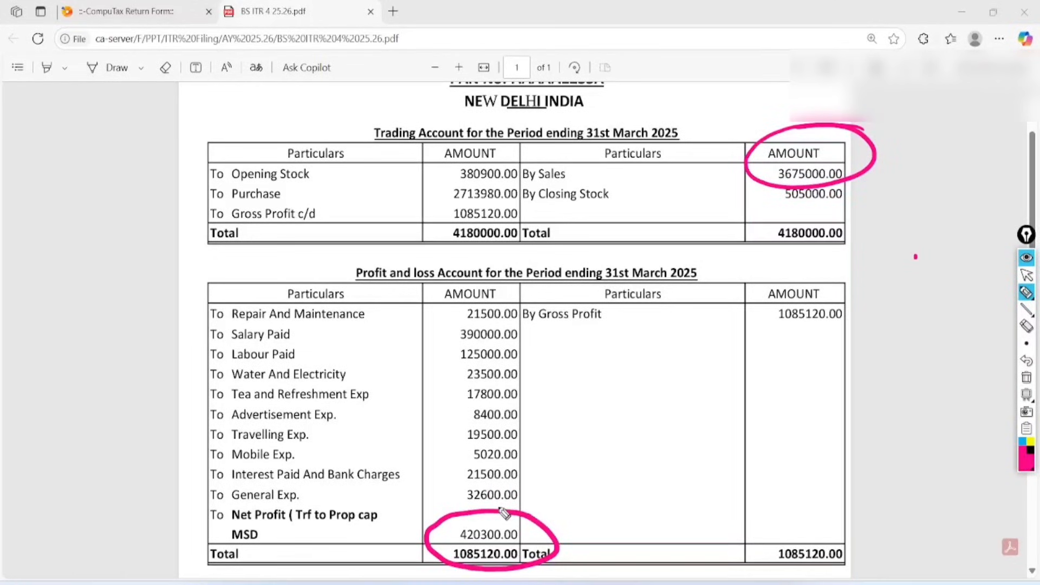
{"action": "left_click", "coordinate": [1027, 377]}
{"action": "left_click", "coordinate": [1026, 275]}
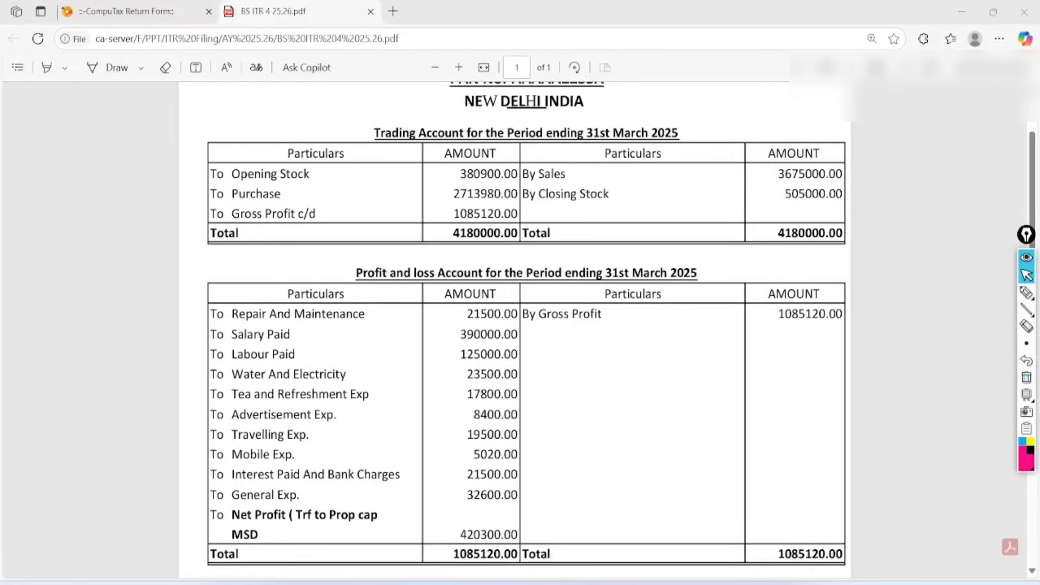
{"action": "scroll", "coordinate": [526, 325], "scroll_direction": "down", "scroll_amount": 5}
{"action": "scroll", "coordinate": [526, 325], "scroll_direction": "down", "scroll_amount": 2}
{"action": "scroll", "coordinate": [526, 325], "scroll_direction": "up", "scroll_amount": 1}
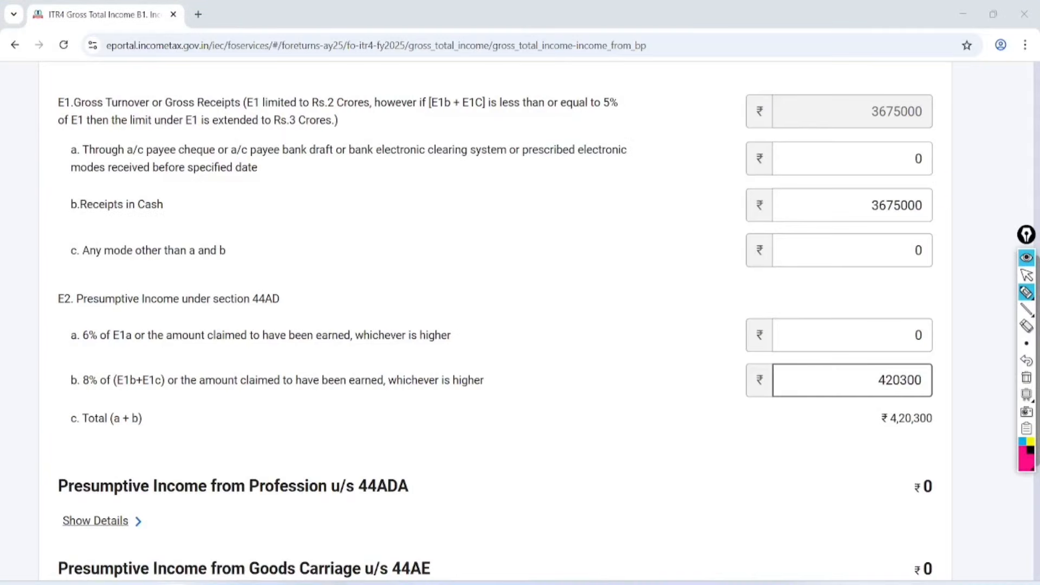
Circle the cash receipts amount, the 8% label and the E2b presumptive income amount with the annotation pen, and clear the markings.
{"action": "mouse_move", "coordinate": [941, 181]}
{"action": "left_mouse_down"}
{"action": "mouse_move", "coordinate": [924, 170]}
{"action": "mouse_move", "coordinate": [938, 231]}
{"action": "mouse_move", "coordinate": [883, 178]}
{"action": "left_mouse_up"}
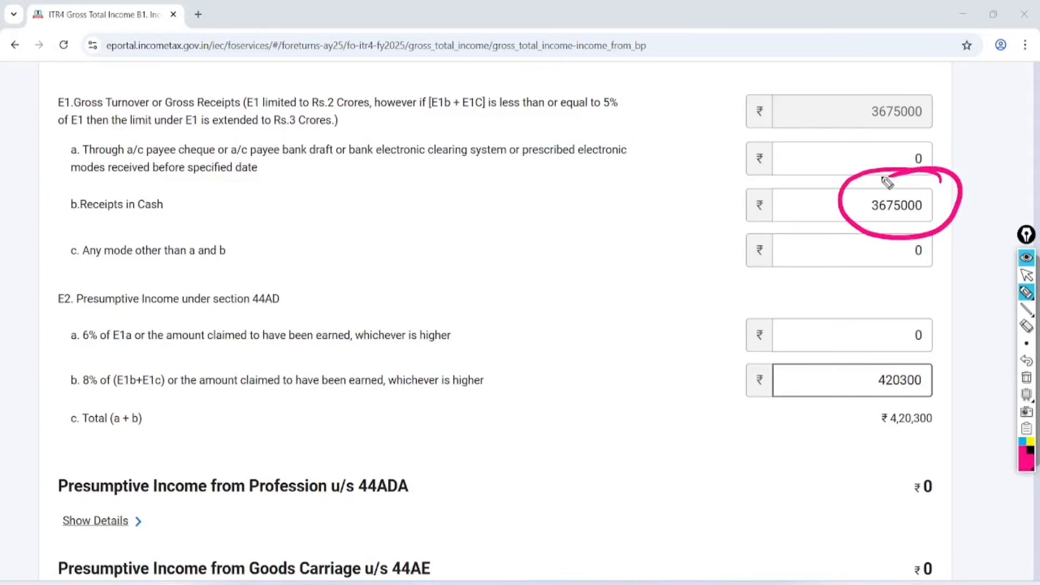
{"action": "mouse_move", "coordinate": [116, 353]}
{"action": "left_mouse_down"}
{"action": "mouse_move", "coordinate": [116, 373]}
{"action": "mouse_move", "coordinate": [77, 374]}
{"action": "left_mouse_up"}
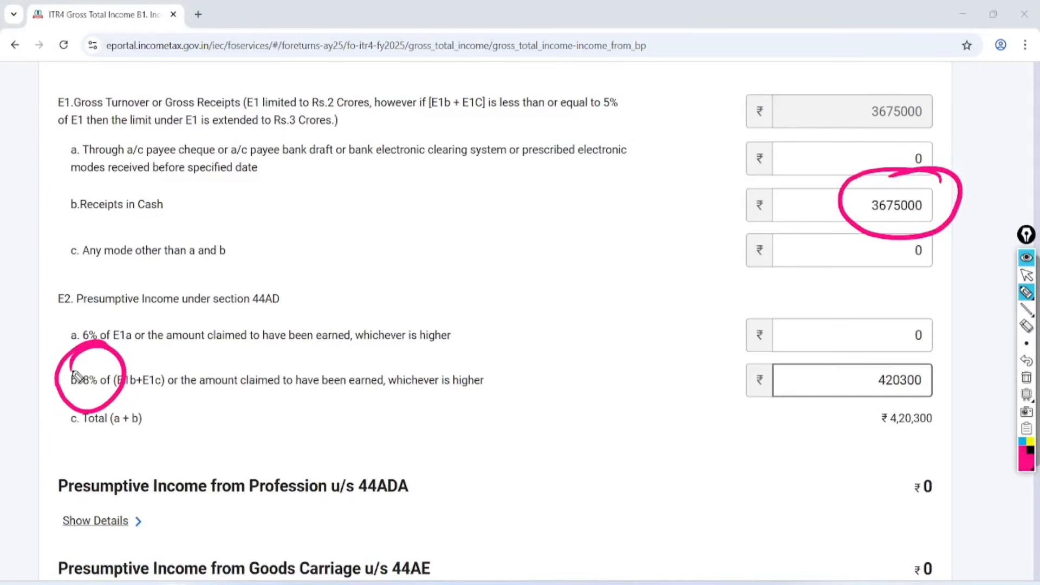
{"action": "mouse_move", "coordinate": [941, 350]}
{"action": "left_mouse_down"}
{"action": "mouse_move", "coordinate": [848, 391]}
{"action": "mouse_move", "coordinate": [890, 332]}
{"action": "left_mouse_up"}
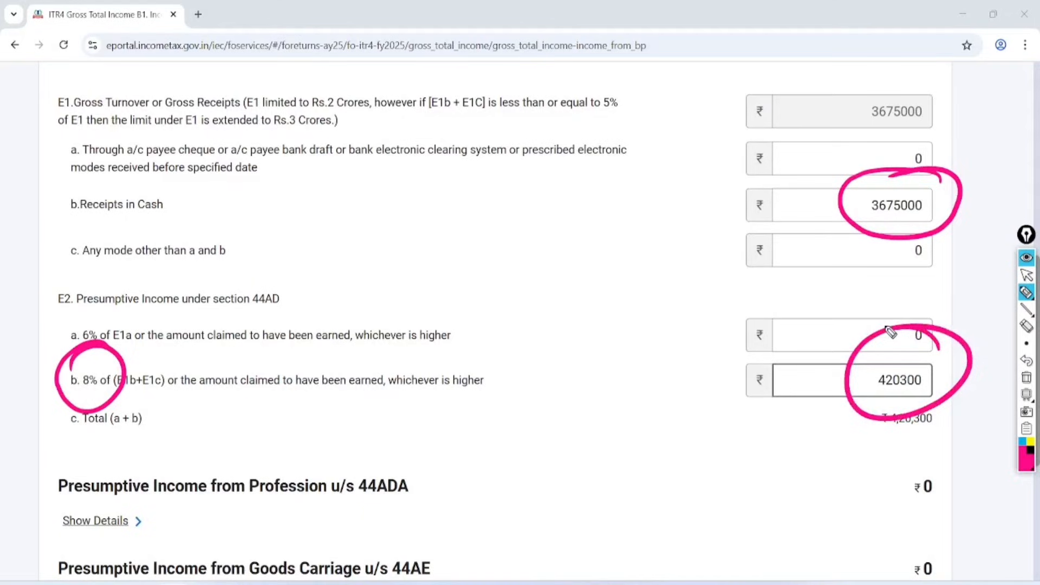
{"action": "left_click", "coordinate": [1026, 275]}
{"action": "left_click", "coordinate": [1026, 377]}
Save the business and profession income schedule and acknowledge the notice about the nature of employment.
{"action": "scroll", "coordinate": [495, 325], "scroll_direction": "down", "scroll_amount": 6}
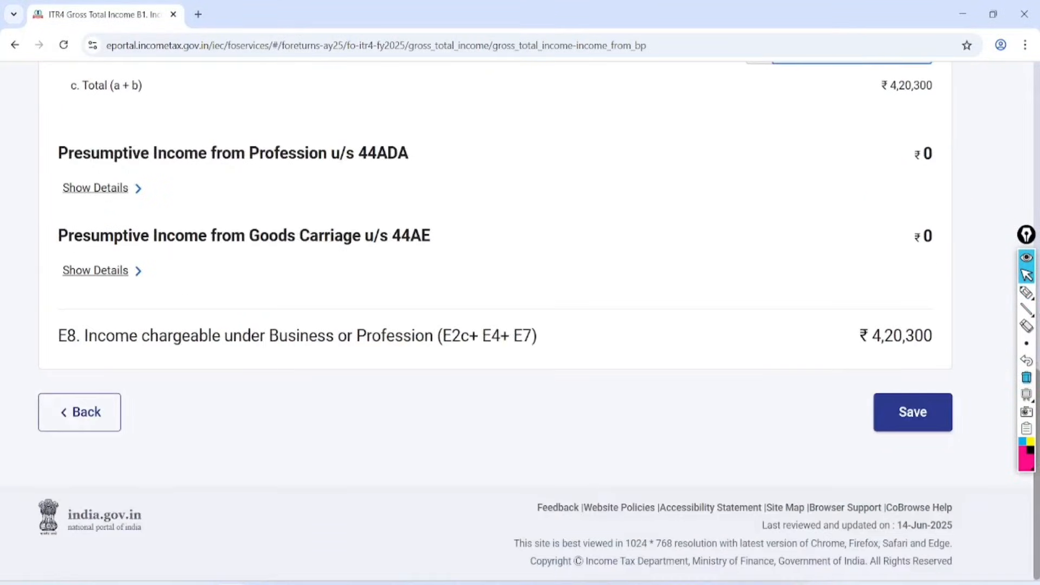
{"action": "left_click", "coordinate": [912, 412]}
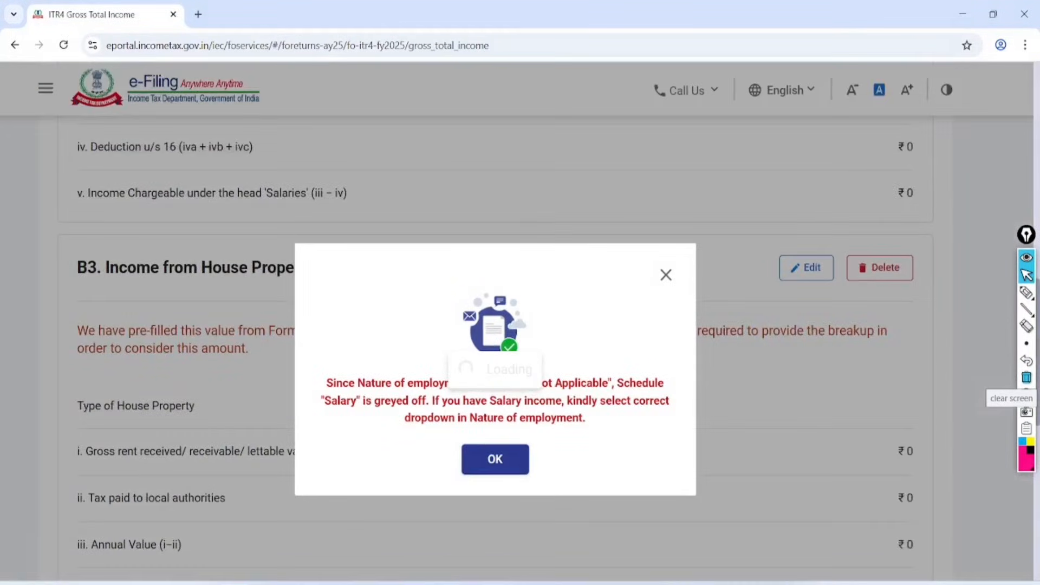
{"action": "left_click", "coordinate": [495, 459]}
Circle the B2. Income from Salary heading with the annotation pen and clear the marking.
{"action": "scroll", "coordinate": [495, 326], "scroll_direction": "down", "scroll_amount": 8}
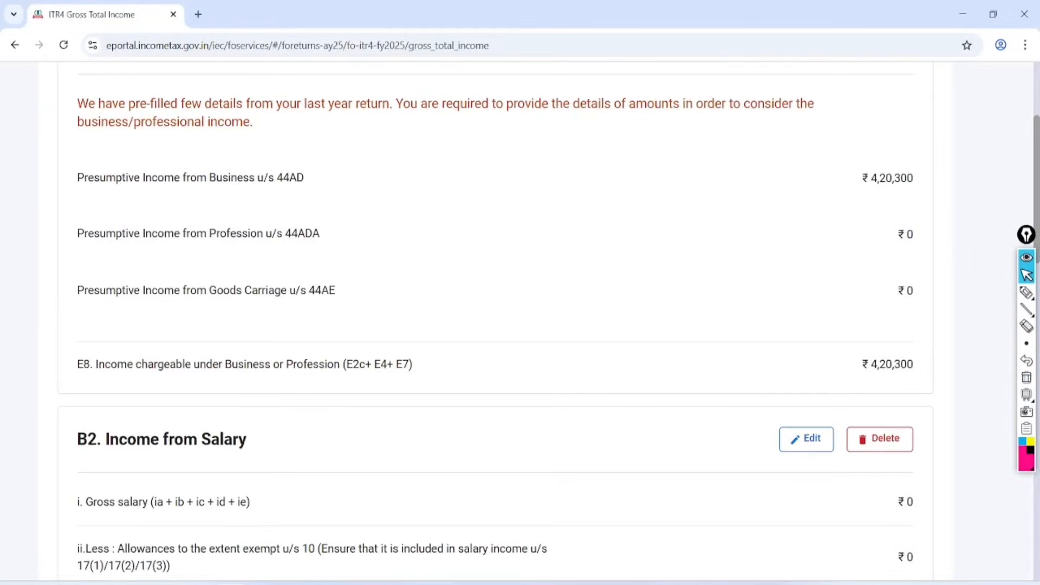
{"action": "left_click", "coordinate": [1027, 293]}
{"action": "mouse_move", "coordinate": [254, 143]}
{"action": "left_mouse_down"}
{"action": "mouse_move", "coordinate": [69, 248]}
{"action": "mouse_move", "coordinate": [133, 148]}
{"action": "left_mouse_up"}
{"action": "left_click", "coordinate": [1027, 378]}
{"action": "left_click", "coordinate": [1027, 274]}
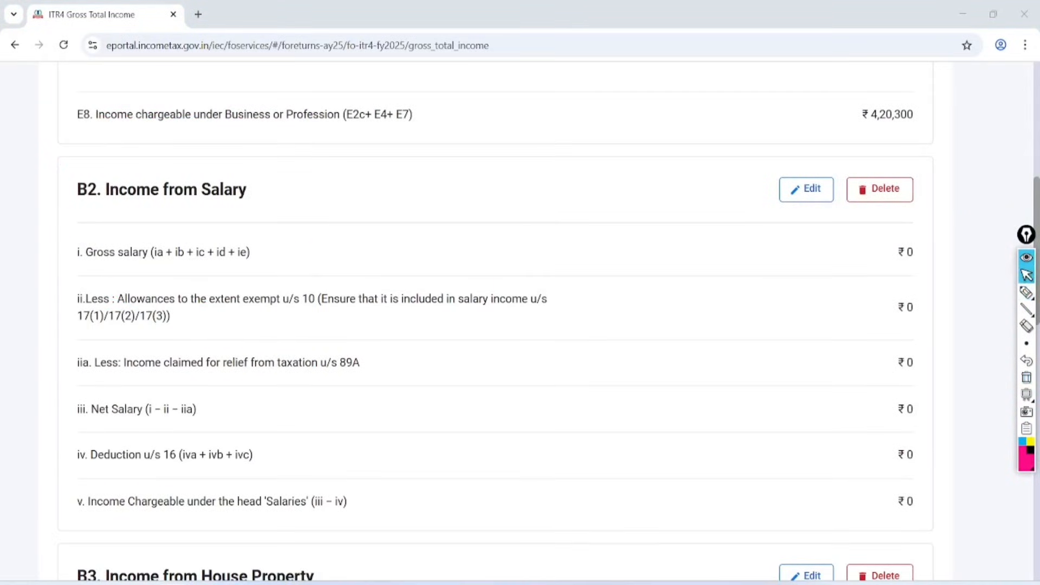
Open B3. Income from House Property for editing and set the type of house property to Let Out.
{"action": "scroll", "coordinate": [496, 325], "scroll_direction": "down", "scroll_amount": 6}
{"action": "scroll", "coordinate": [495, 325], "scroll_direction": "down", "scroll_amount": 1}
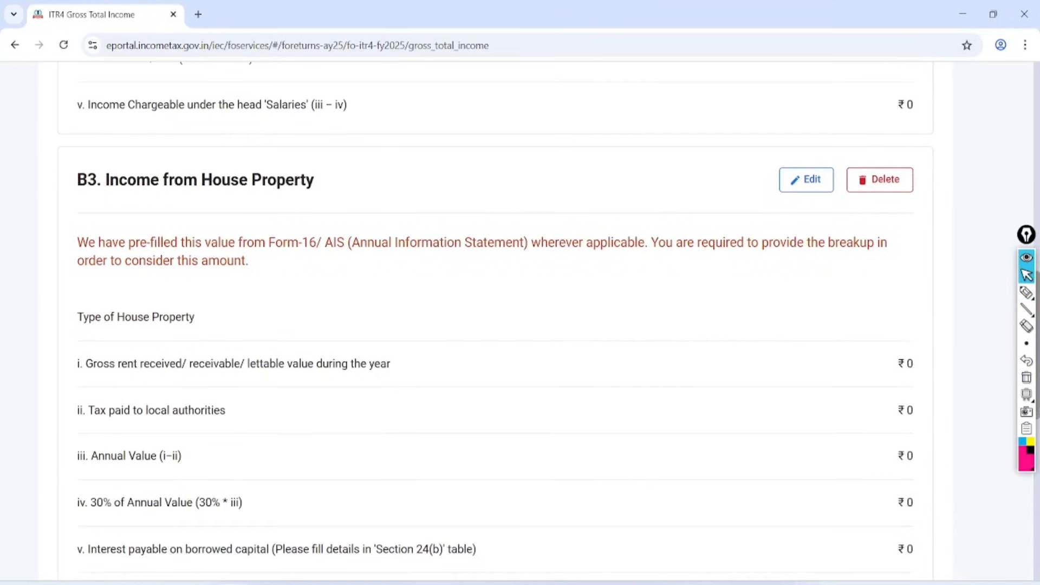
{"action": "left_click", "coordinate": [806, 179]}
{"action": "scroll", "coordinate": [495, 325], "scroll_direction": "down", "scroll_amount": 1}
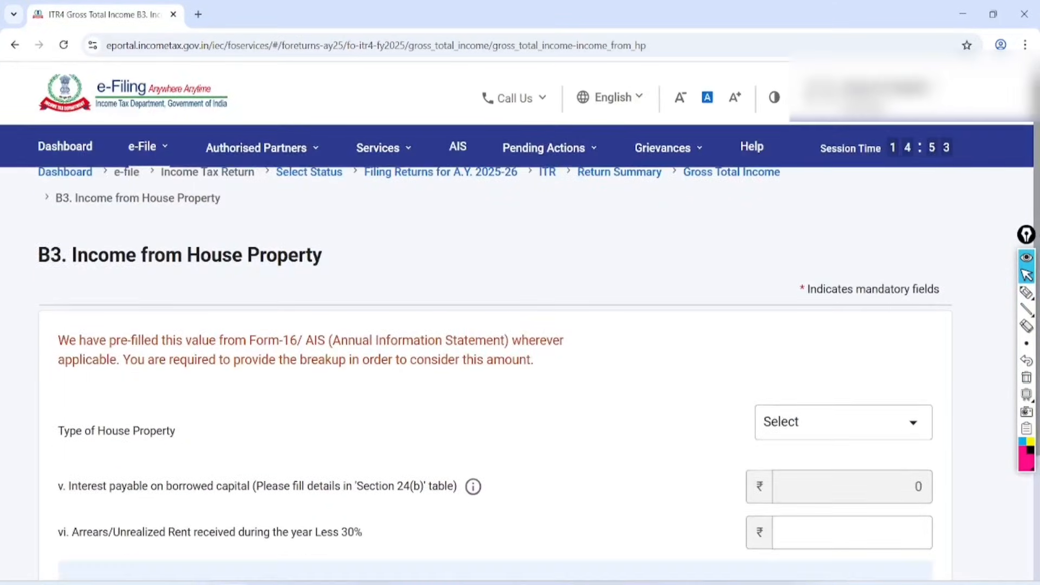
{"action": "left_click", "coordinate": [844, 423]}
{"action": "left_click", "coordinate": [921, 532]}
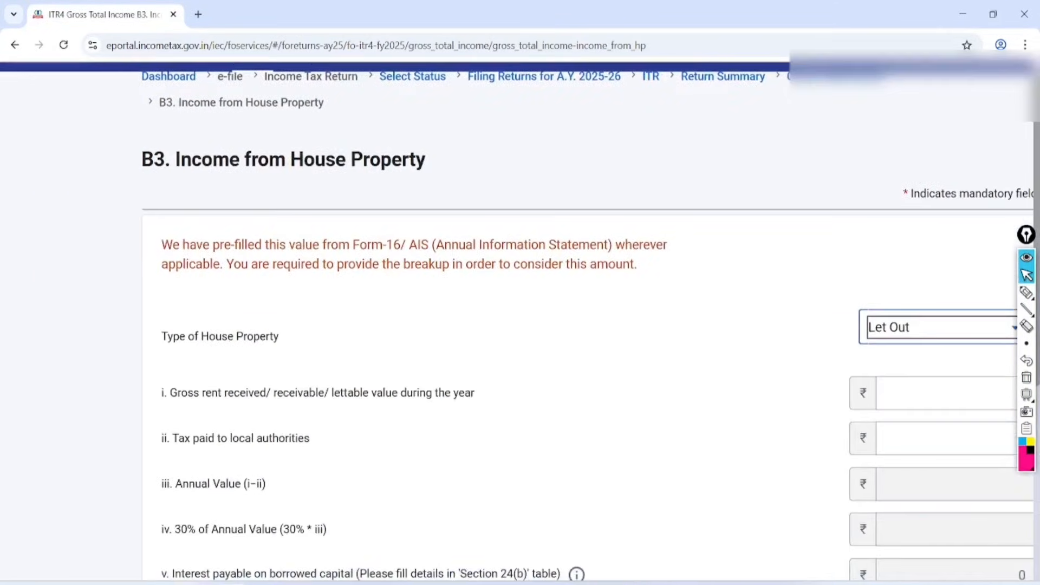
{"action": "key", "text": "Tab"}
Circle the B4. Income from Other Sources heading with the annotation pen and clear the marking.
{"action": "scroll", "coordinate": [520, 325], "scroll_direction": "down", "scroll_amount": 5}
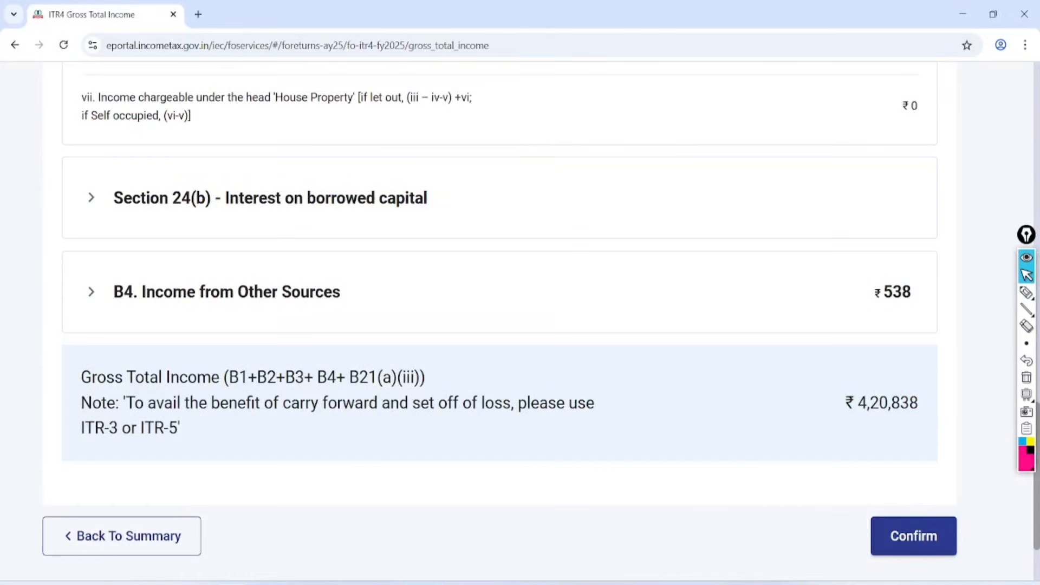
{"action": "left_click", "coordinate": [1027, 292]}
{"action": "mouse_move", "coordinate": [335, 226]}
{"action": "left_mouse_down"}
{"action": "mouse_move", "coordinate": [69, 275]}
{"action": "mouse_move", "coordinate": [222, 216]}
{"action": "left_mouse_up"}
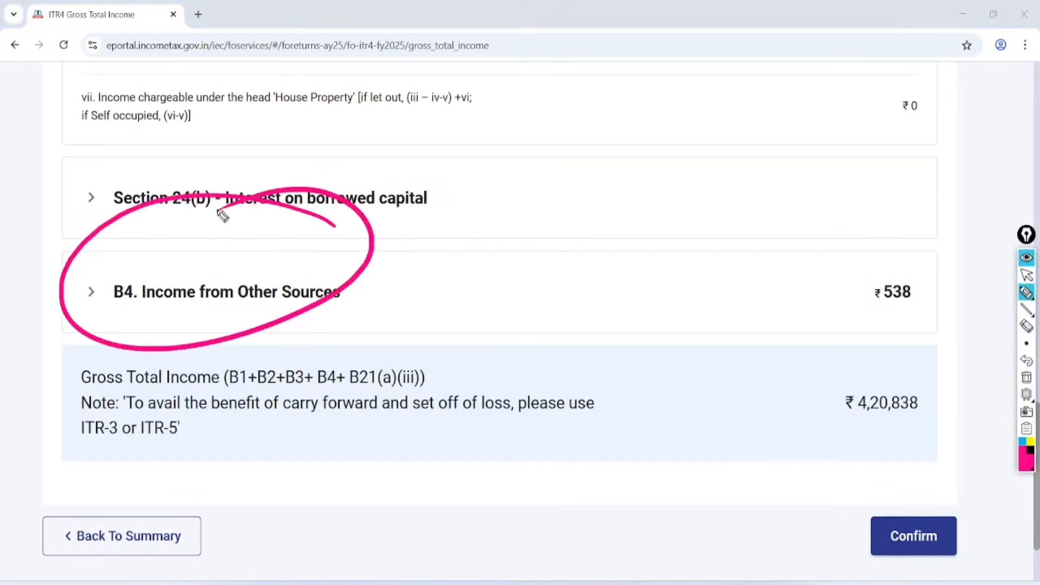
{"action": "left_click", "coordinate": [1026, 275]}
{"action": "left_click", "coordinate": [1027, 378]}
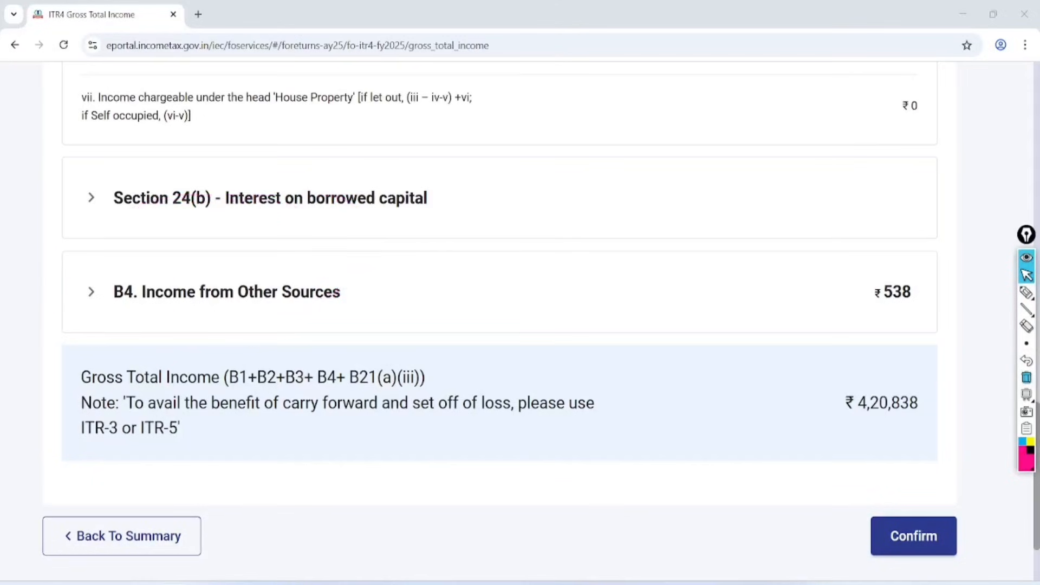
Expand B4. Income from Other Sources and select the Interest from Saving Bank Account entry.
{"action": "left_click", "coordinate": [100, 292]}
{"action": "scroll", "coordinate": [100, 303], "scroll_direction": "down", "scroll_amount": 1}
{"action": "scroll", "coordinate": [498, 325], "scroll_direction": "down", "scroll_amount": 1}
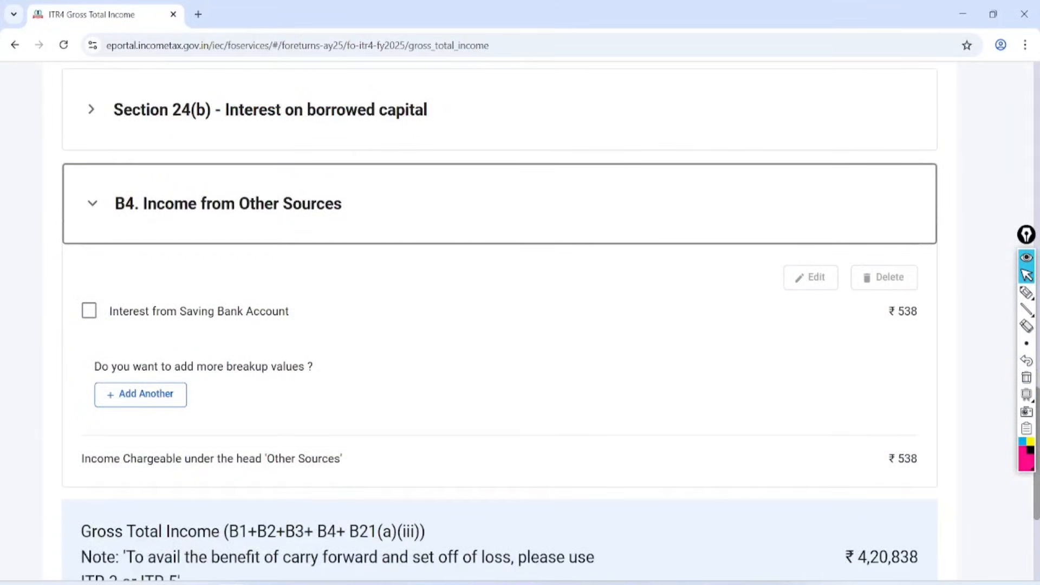
{"action": "left_click", "coordinate": [89, 310]}
Add another income from other sources with nature Any Other, description tutuion and amount 5000, and save it.
{"action": "left_click", "coordinate": [140, 394]}
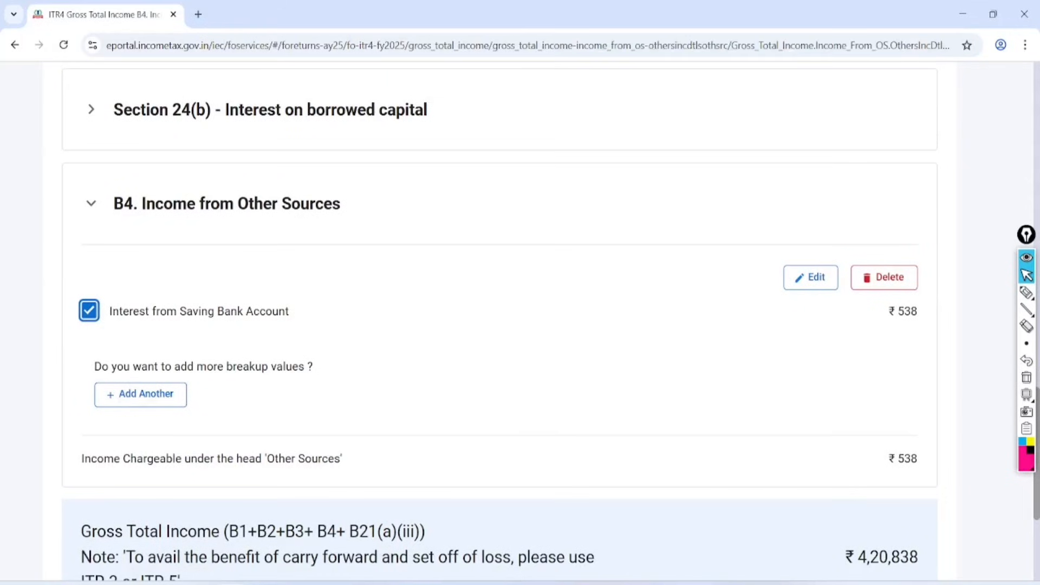
{"action": "left_click", "coordinate": [151, 396]}
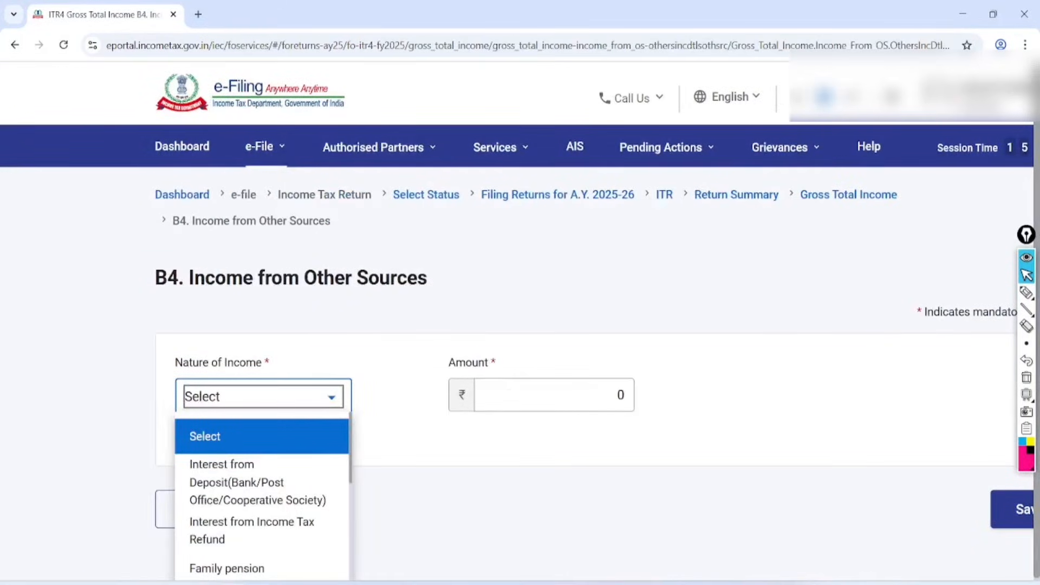
{"action": "scroll", "coordinate": [260, 488], "scroll_direction": "down", "scroll_amount": 5}
{"action": "left_click", "coordinate": [214, 524]}
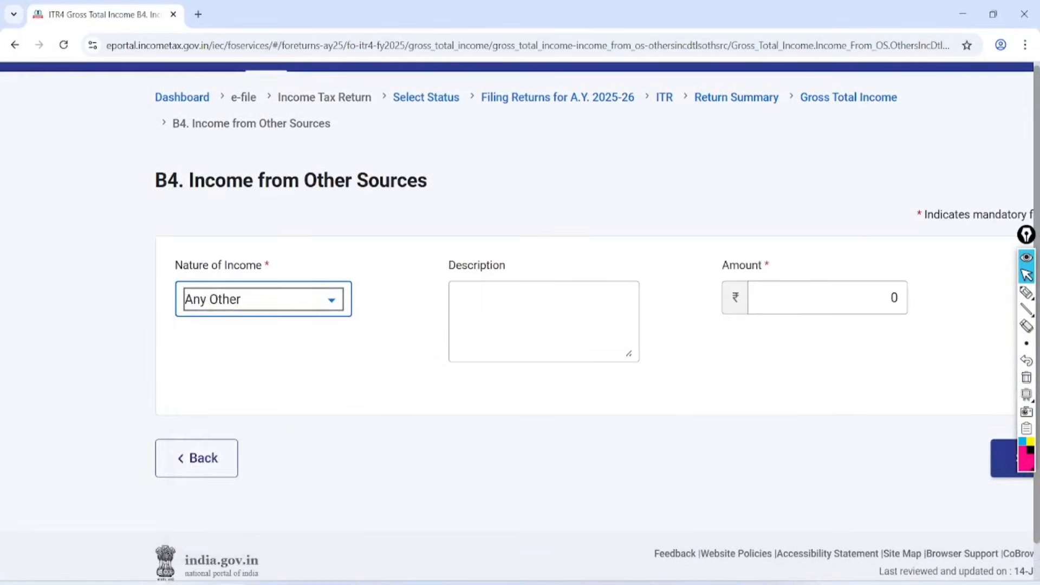
{"action": "left_click", "coordinate": [576, 312]}
{"action": "type", "text": "tutuion"}
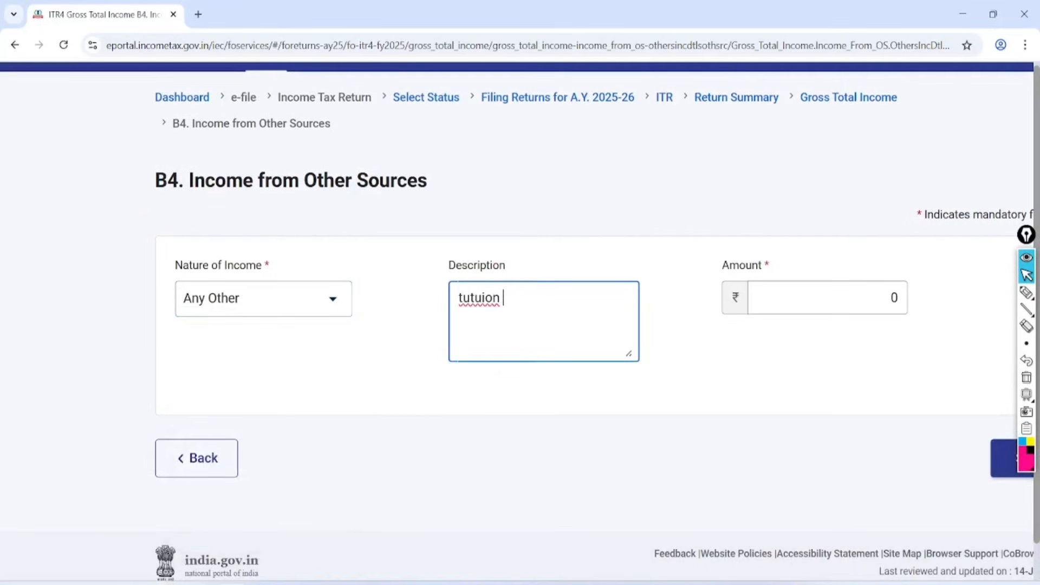
{"action": "left_click", "coordinate": [889, 308]}
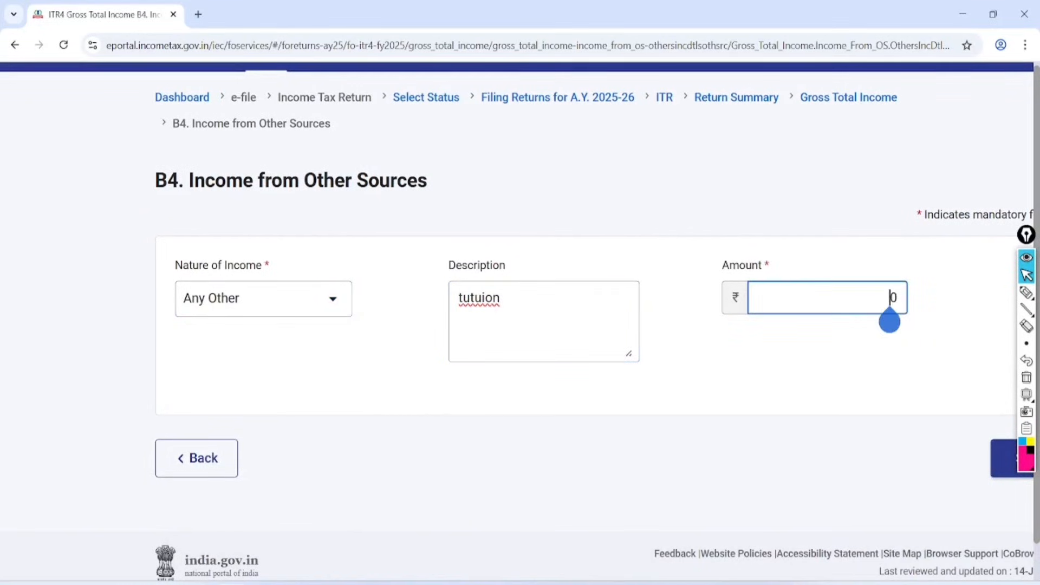
{"action": "type", "text": "5000"}
{"action": "scroll", "coordinate": [587, 325], "scroll_direction": "right", "scroll_amount": 2}
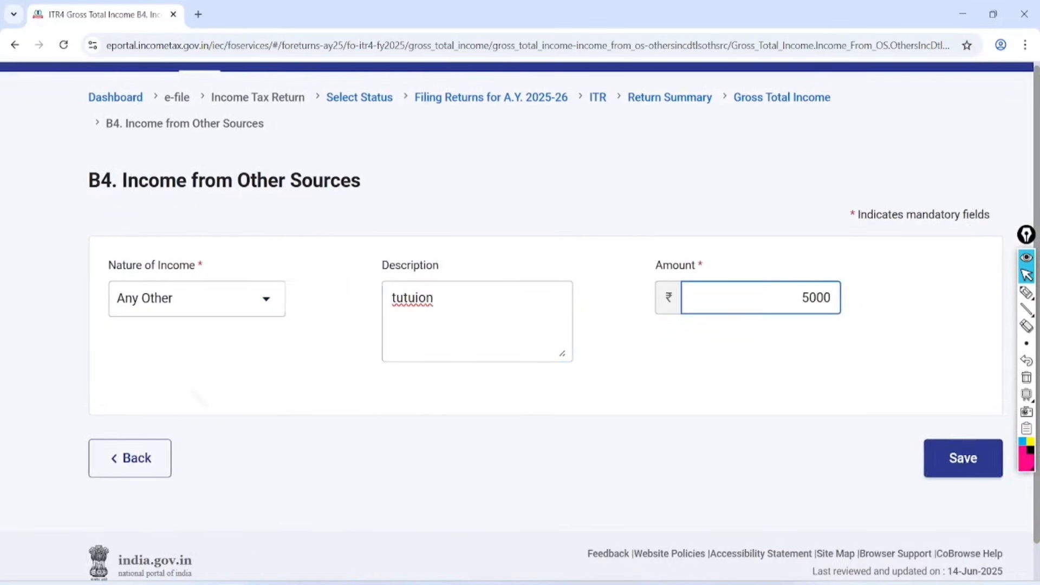
{"action": "left_click", "coordinate": [962, 457]}
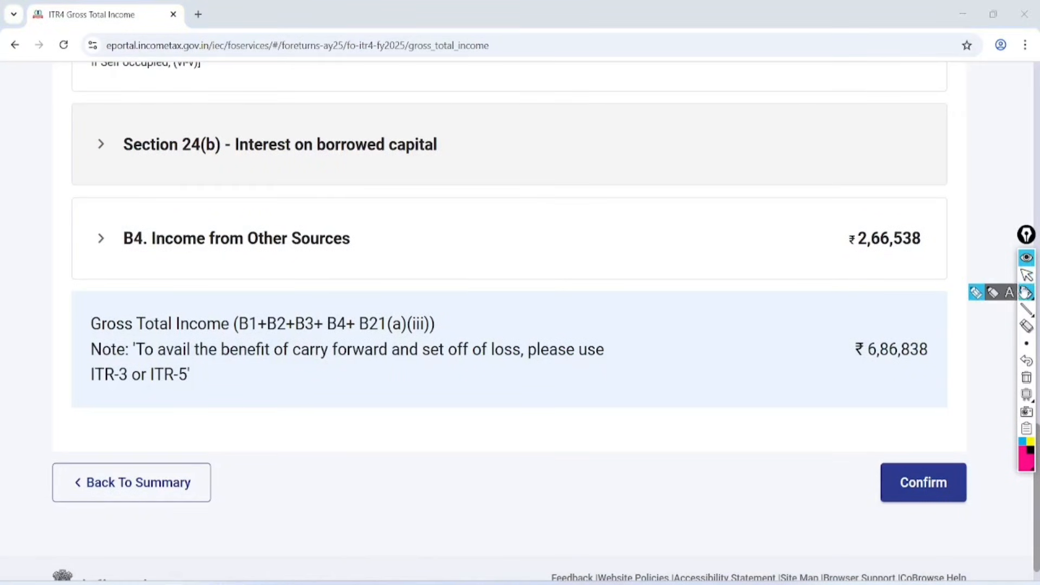
Circle the gross total income amount with the annotation pen, write an underlined 7 LAC beside it, and clear the markings.
{"action": "left_click", "coordinate": [1026, 293]}
{"action": "mouse_move", "coordinate": [932, 304]}
{"action": "left_mouse_down"}
{"action": "mouse_move", "coordinate": [915, 289]}
{"action": "mouse_move", "coordinate": [912, 308]}
{"action": "left_mouse_up"}
{"action": "mouse_move", "coordinate": [617, 327]}
{"action": "left_mouse_down"}
{"action": "mouse_move", "coordinate": [657, 310]}
{"action": "mouse_move", "coordinate": [660, 370]}
{"action": "left_mouse_up"}
{"action": "mouse_move", "coordinate": [691, 283]}
{"action": "left_mouse_down"}
{"action": "mouse_move", "coordinate": [685, 306]}
{"action": "mouse_move", "coordinate": [723, 328]}
{"action": "left_mouse_up"}
{"action": "mouse_move", "coordinate": [707, 330]}
{"action": "left_mouse_down"}
{"action": "mouse_move", "coordinate": [718, 260]}
{"action": "mouse_move", "coordinate": [743, 311]}
{"action": "left_mouse_up"}
{"action": "left_click_drag", "start_coordinate": [759, 247], "coordinate": [790, 280]}
{"action": "mouse_move", "coordinate": [651, 397]}
{"action": "left_mouse_down"}
{"action": "mouse_move", "coordinate": [745, 339]}
{"action": "mouse_move", "coordinate": [719, 371]}
{"action": "left_mouse_up"}
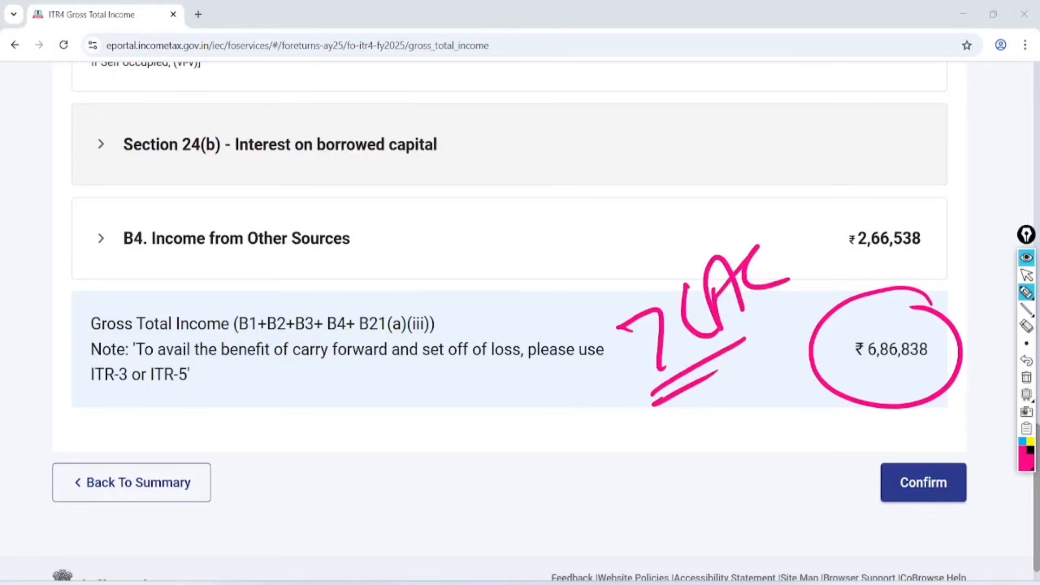
{"action": "left_click", "coordinate": [1027, 275]}
{"action": "left_click", "coordinate": [1026, 378]}
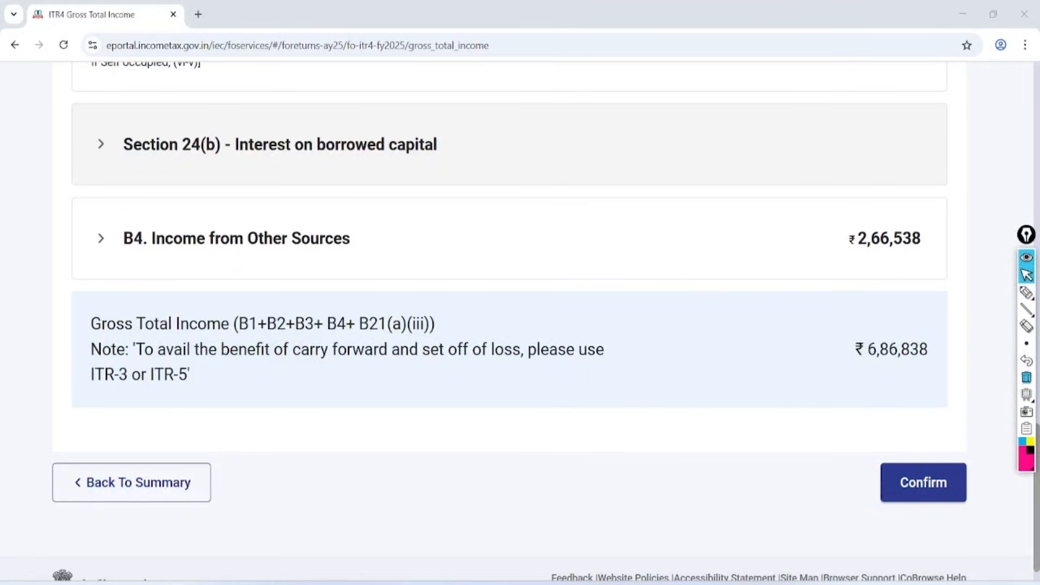
Confirm the Gross Total Income schedule and open the Disclosure Exempt Income schedule from the return summary.
{"action": "left_click", "coordinate": [935, 482]}
{"action": "left_click_drag", "start_coordinate": [1036, 476], "coordinate": [1036, 382]}
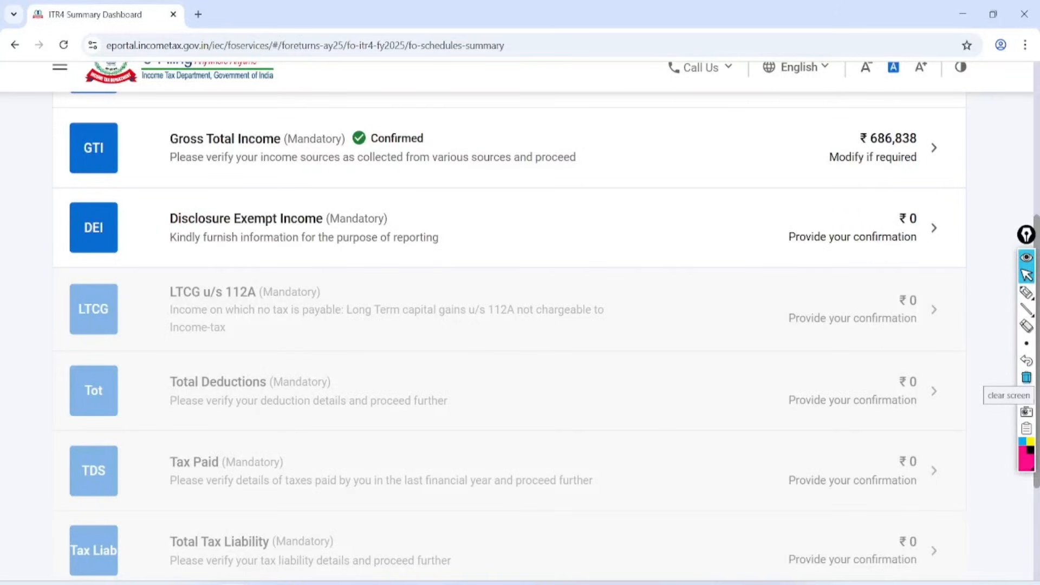
{"action": "left_click", "coordinate": [285, 226]}
{"action": "left_click_drag", "start_coordinate": [1037, 379], "coordinate": [1037, 268]}
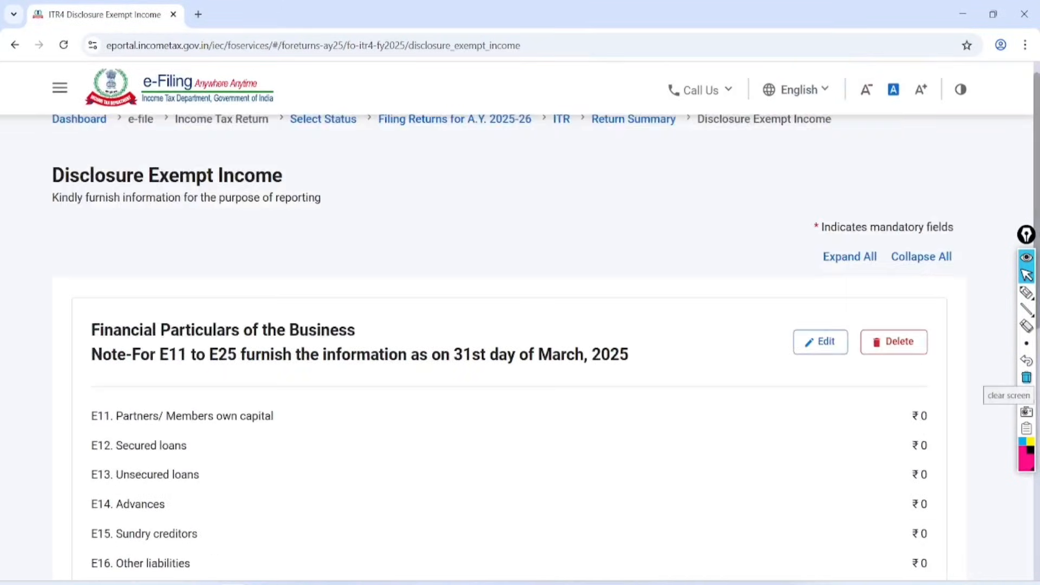
Review the Disclosure Exempt Income sections and open Financial Particulars of the Business for editing, down to the E23 field.
{"action": "scroll", "coordinate": [517, 347], "scroll_direction": "down", "scroll_amount": 1}
{"action": "scroll", "coordinate": [518, 347], "scroll_direction": "up", "scroll_amount": 1}
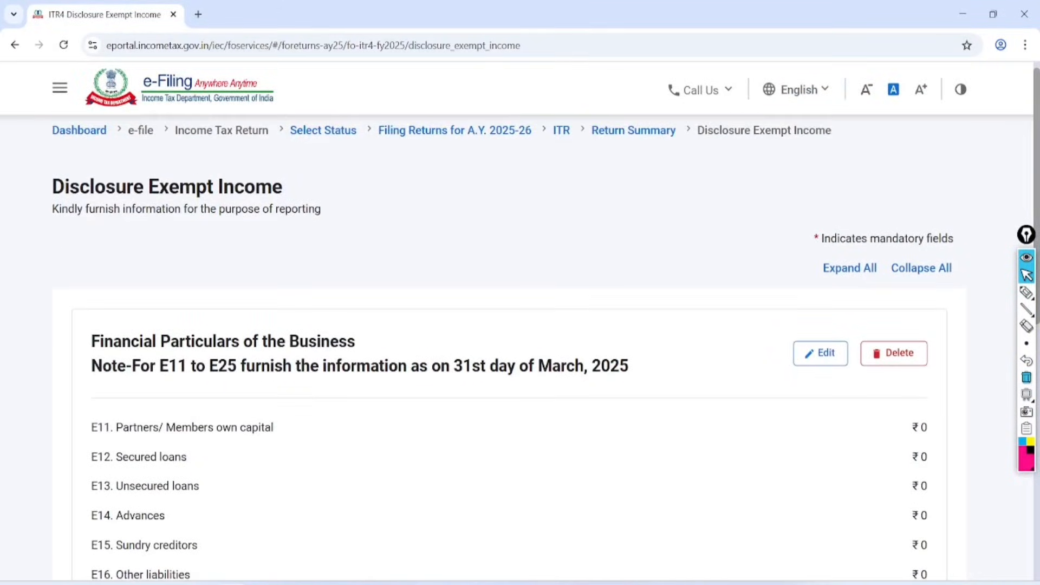
{"action": "scroll", "coordinate": [517, 347], "scroll_direction": "down", "scroll_amount": 4}
{"action": "scroll", "coordinate": [517, 347], "scroll_direction": "down", "scroll_amount": 5}
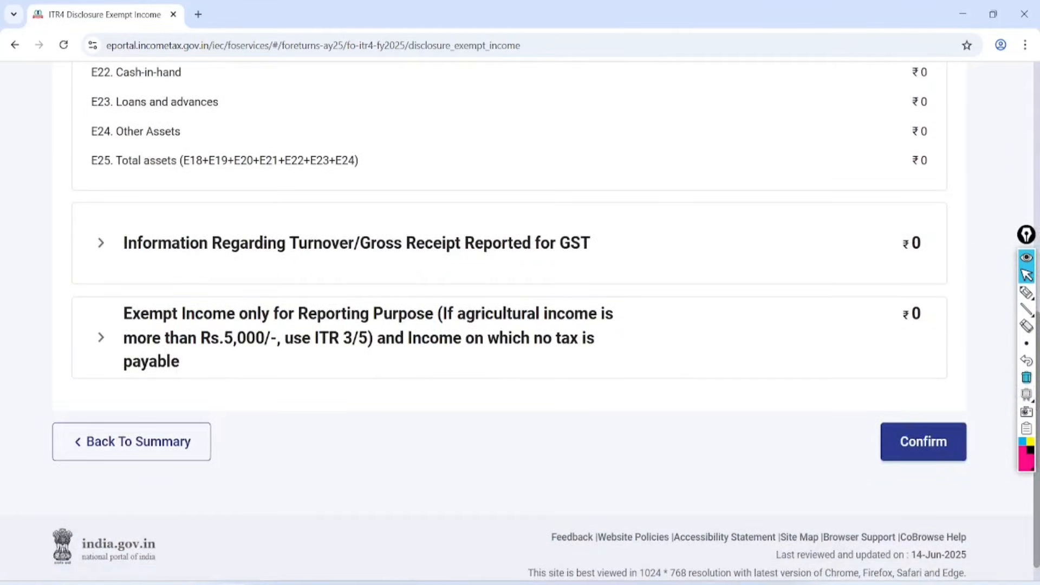
{"action": "scroll", "coordinate": [518, 347], "scroll_direction": "up", "scroll_amount": 7}
{"action": "left_click", "coordinate": [820, 179]}
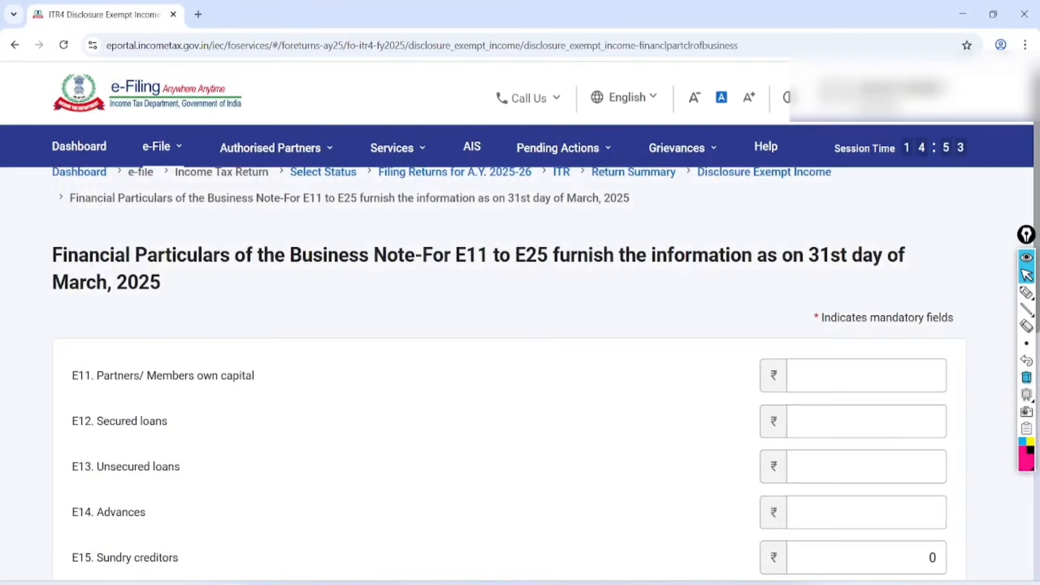
{"action": "scroll", "coordinate": [518, 347], "scroll_direction": "down", "scroll_amount": 5}
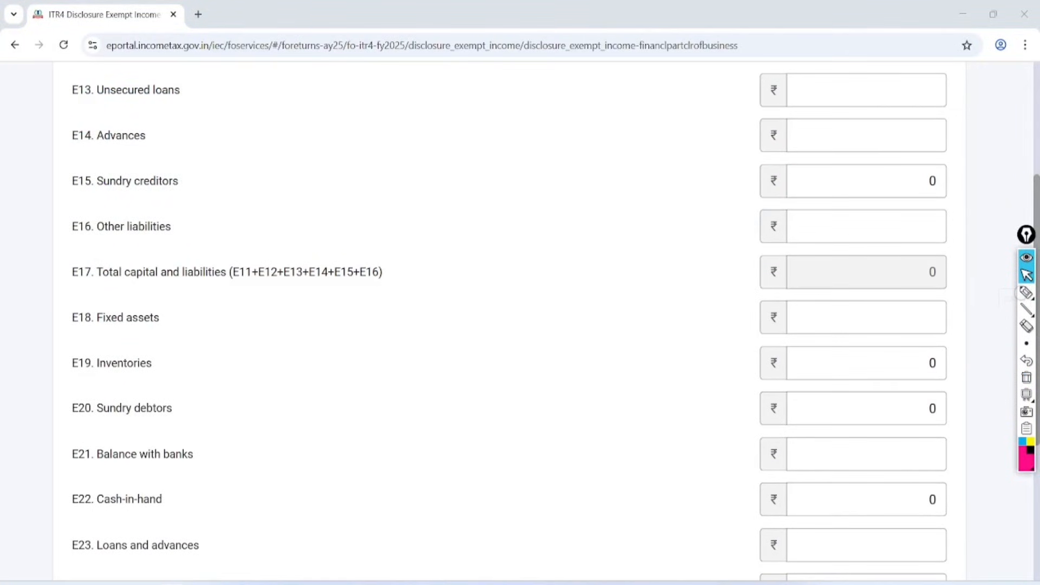
Circle the default zero entries among E15 to E22 with the annotation pen, mark strokes beside the E15–E19 labels, and clear the markings.
{"action": "left_click", "coordinate": [1022, 293]}
{"action": "mouse_move", "coordinate": [927, 458]}
{"action": "left_mouse_down"}
{"action": "mouse_move", "coordinate": [944, 481]}
{"action": "mouse_move", "coordinate": [933, 454]}
{"action": "left_mouse_up"}
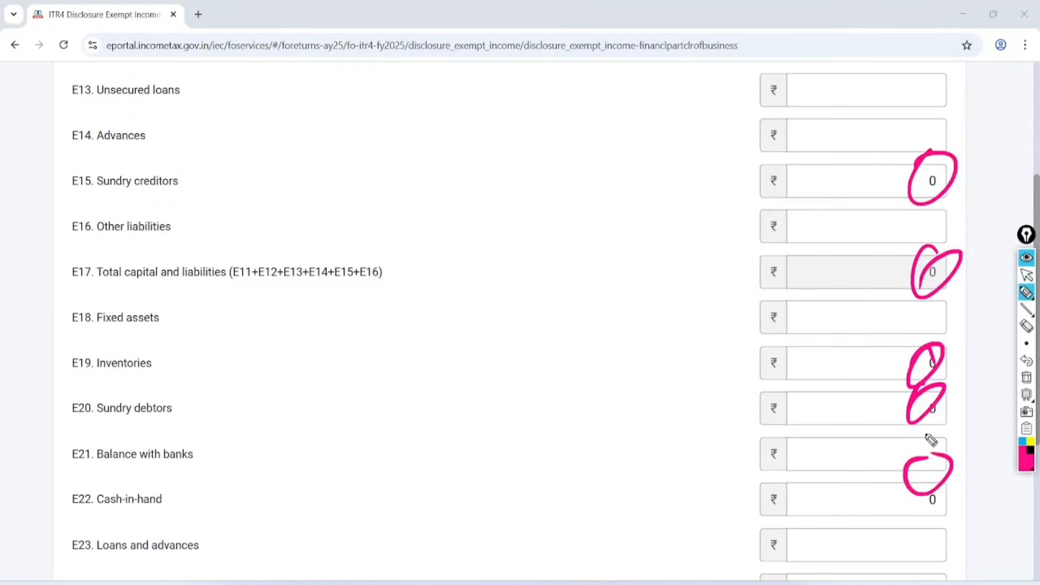
{"action": "left_click", "coordinate": [1026, 292]}
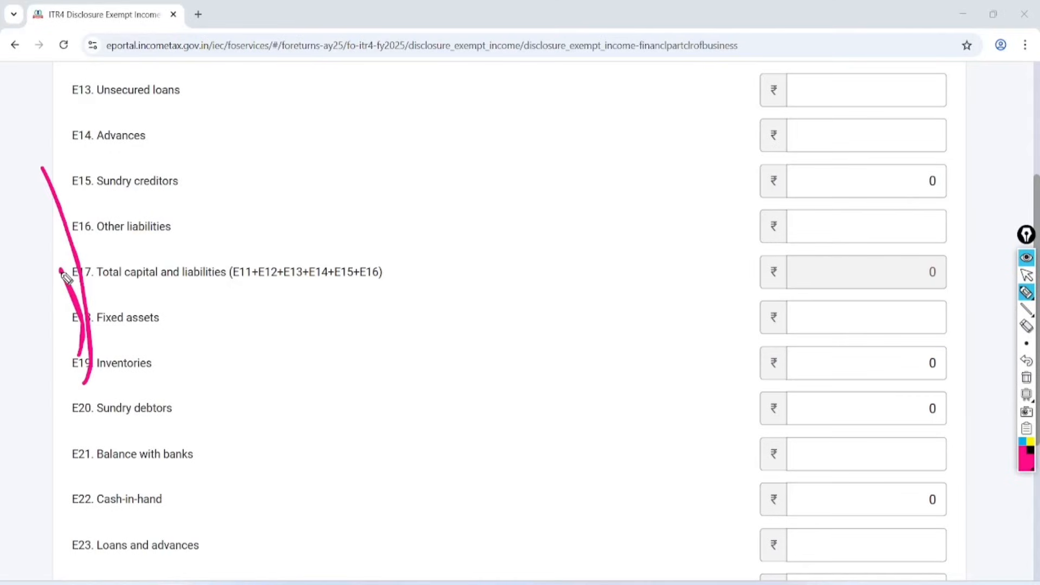
{"action": "left_click", "coordinate": [1026, 275]}
{"action": "left_click", "coordinate": [1026, 360]}
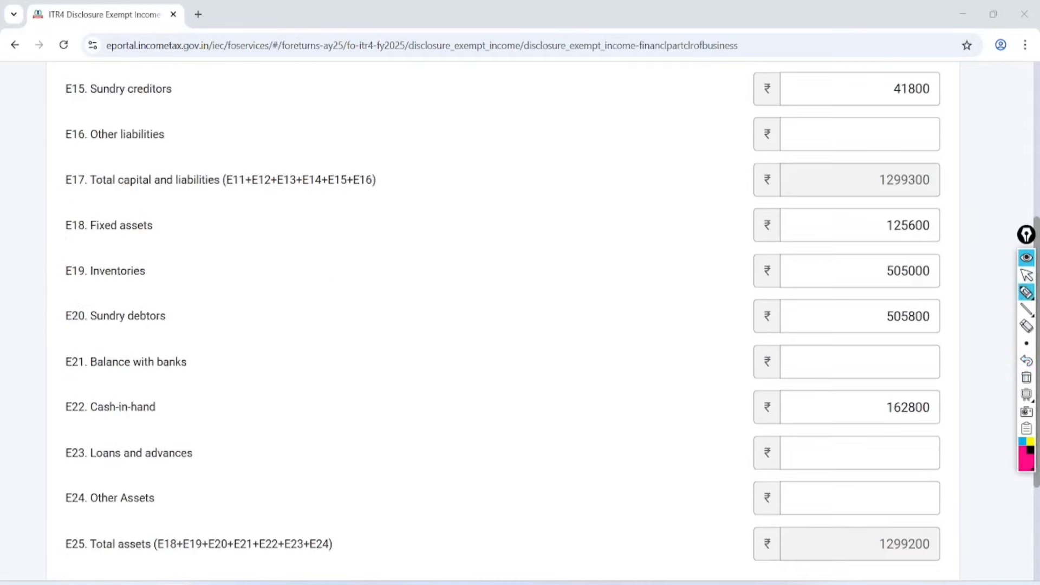
Circle the E17 total capital and liabilities and E25 total assets amounts with the pen, then clear the markings.
{"action": "mouse_move", "coordinate": [951, 156]}
{"action": "left_mouse_down"}
{"action": "mouse_move", "coordinate": [957, 205]}
{"action": "mouse_move", "coordinate": [937, 144]}
{"action": "left_mouse_up"}
{"action": "mouse_move", "coordinate": [941, 478]}
{"action": "left_mouse_down"}
{"action": "mouse_move", "coordinate": [902, 494]}
{"action": "mouse_move", "coordinate": [886, 484]}
{"action": "left_mouse_up"}
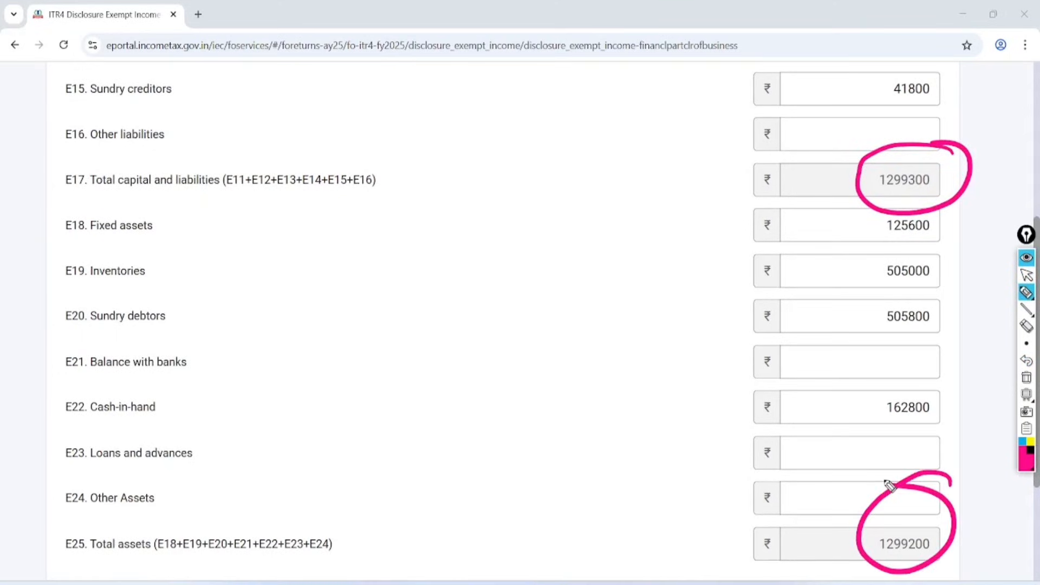
{"action": "left_click", "coordinate": [1027, 275]}
{"action": "left_click", "coordinate": [1027, 378]}
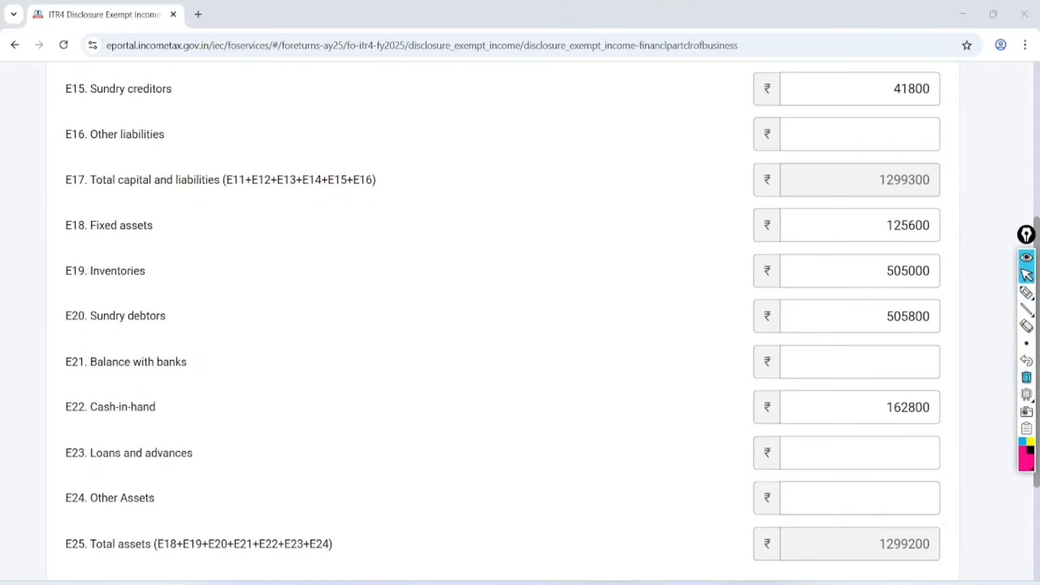
Save the Financial Particulars of the Business and review the entries listed in Disclosure Exempt Income.
{"action": "scroll", "coordinate": [503, 325], "scroll_direction": "down", "scroll_amount": 5}
{"action": "left_click", "coordinate": [919, 413]}
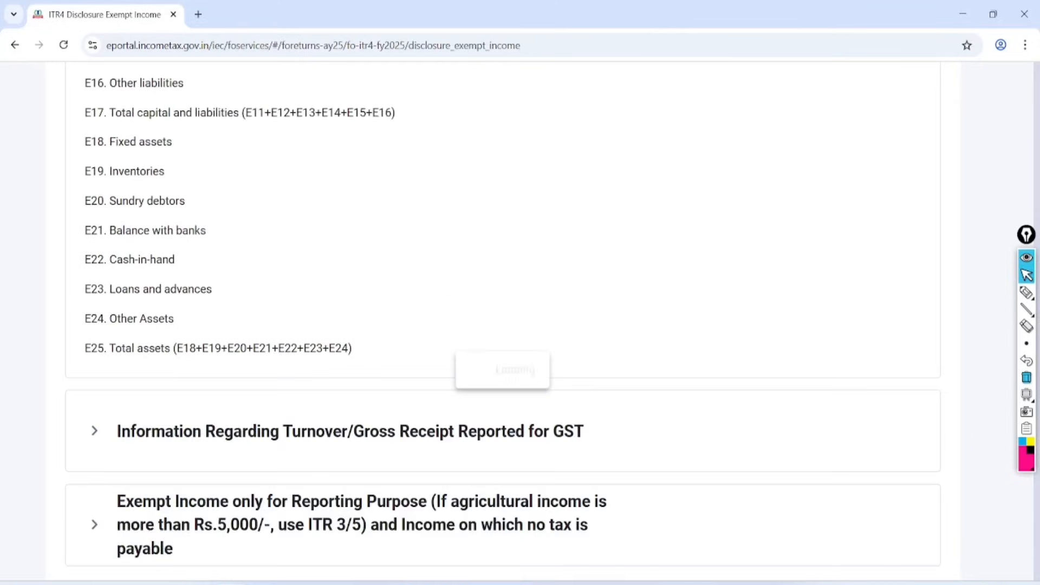
{"action": "scroll", "coordinate": [520, 325], "scroll_direction": "down", "scroll_amount": 3}
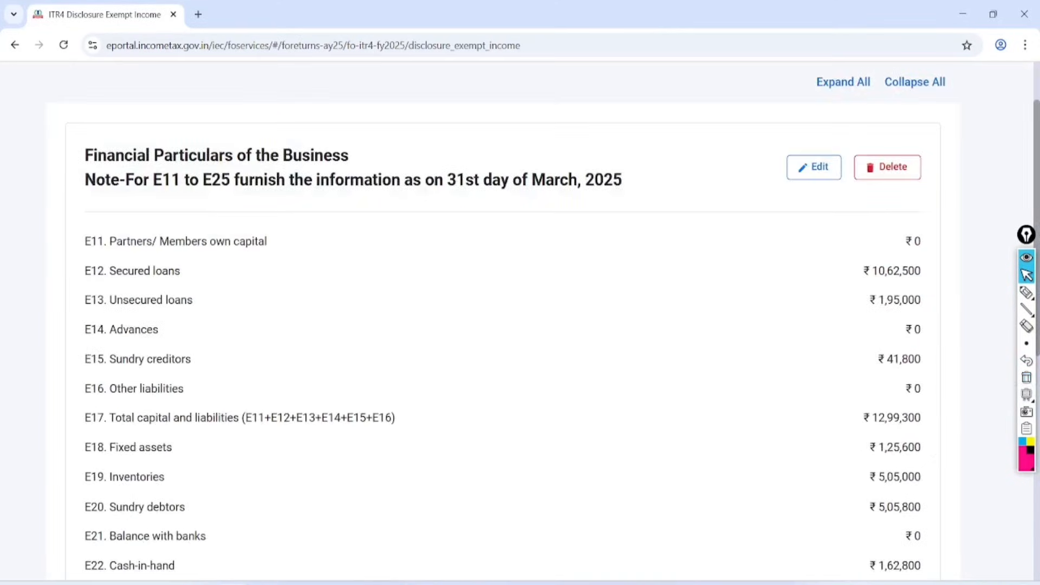
View the GST section's entry form for GSTIN and annual value of outward supplies, and return to Disclosure Exempt Income without entering anything.
{"action": "scroll", "coordinate": [520, 325], "scroll_direction": "down", "scroll_amount": 10}
{"action": "left_click", "coordinate": [143, 228]}
{"action": "left_click", "coordinate": [144, 352]}
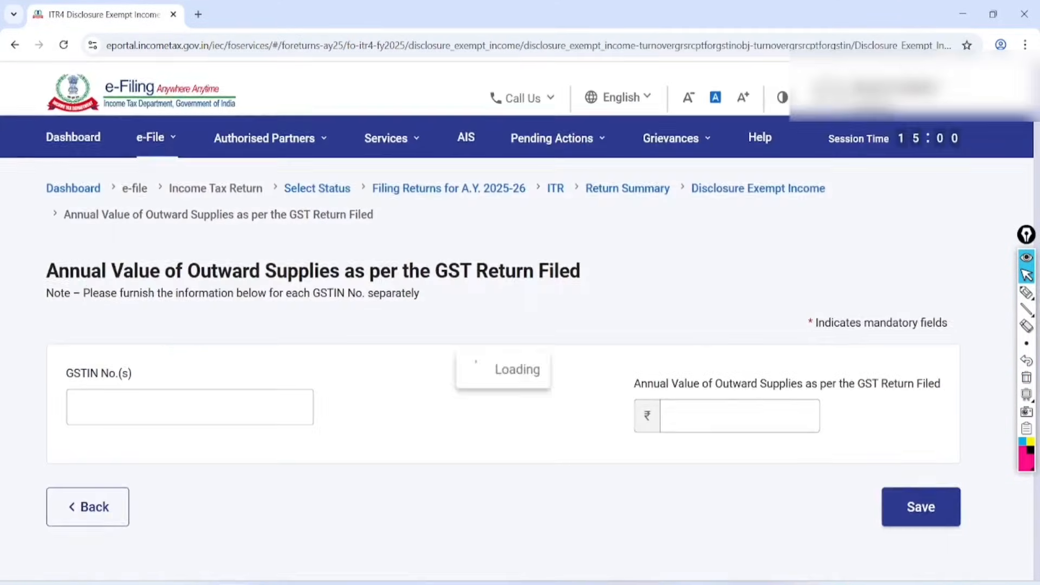
{"action": "scroll", "coordinate": [520, 325], "scroll_direction": "down", "scroll_amount": 1}
{"action": "key", "text": "alt+Left"}
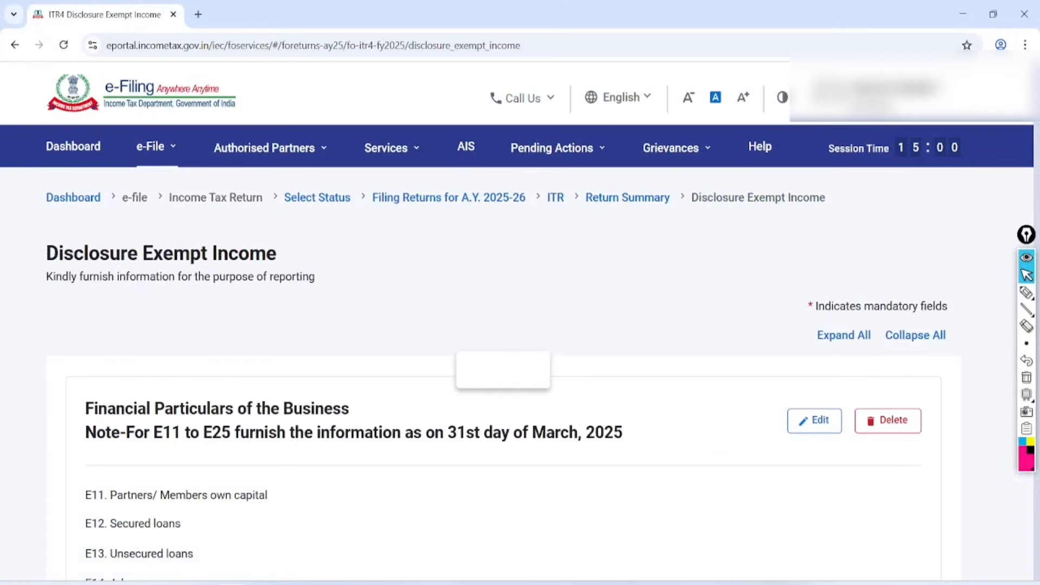
Confirm the Disclosure Exempt Income schedule, then open and confirm LTCG u/s 112A with its amounts left blank.
{"action": "scroll", "coordinate": [520, 325], "scroll_direction": "down", "scroll_amount": 10}
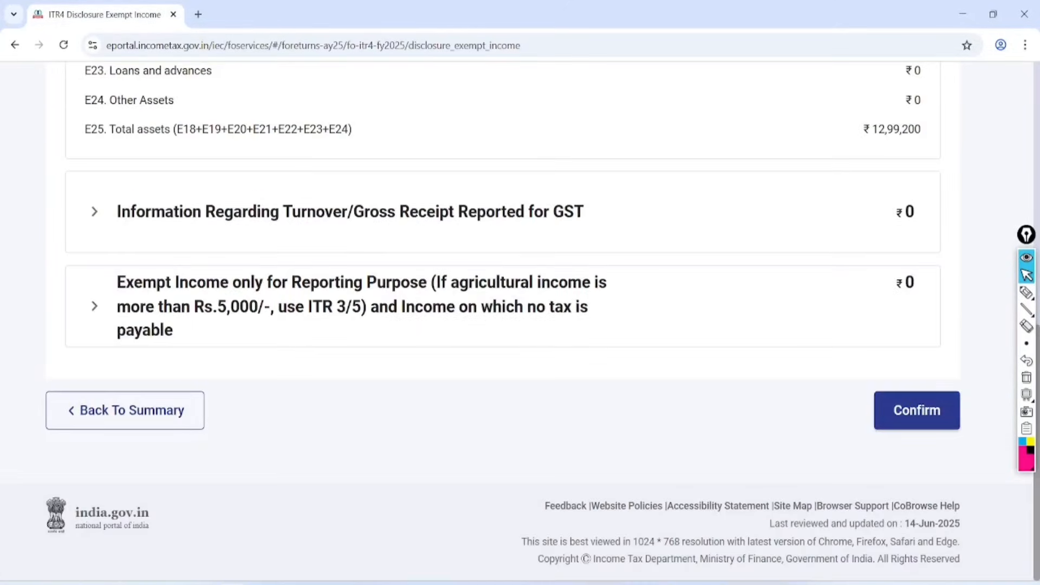
{"action": "left_click", "coordinate": [917, 410]}
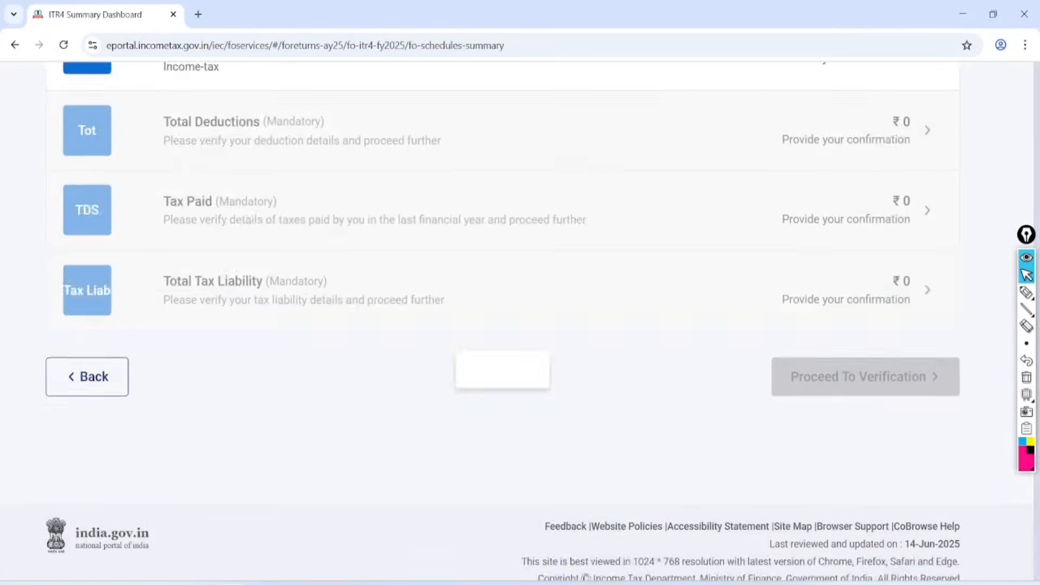
{"action": "scroll", "coordinate": [520, 325], "scroll_direction": "up", "scroll_amount": 2}
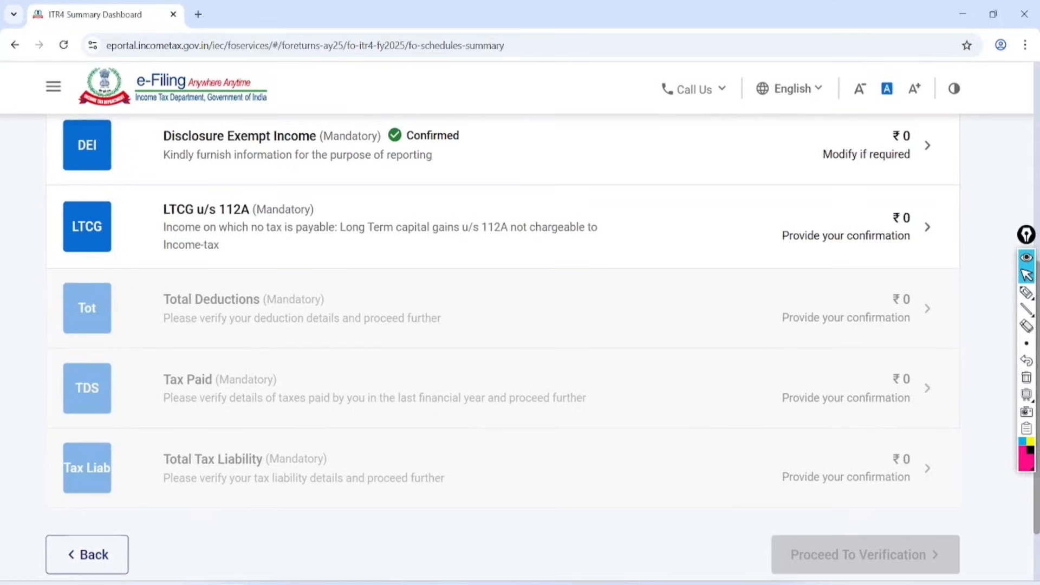
{"action": "left_click", "coordinate": [927, 227]}
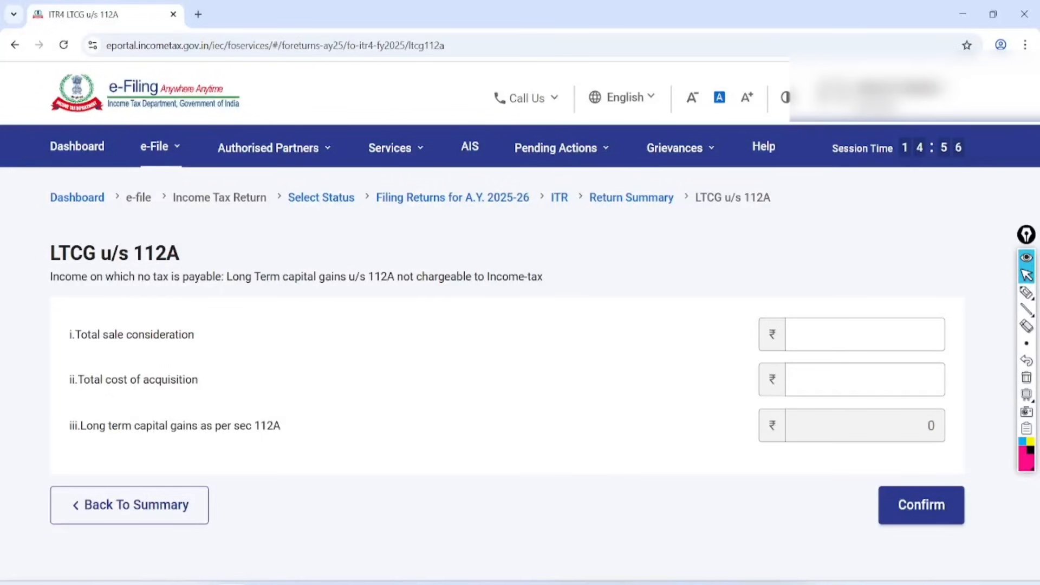
{"action": "left_click", "coordinate": [921, 505]}
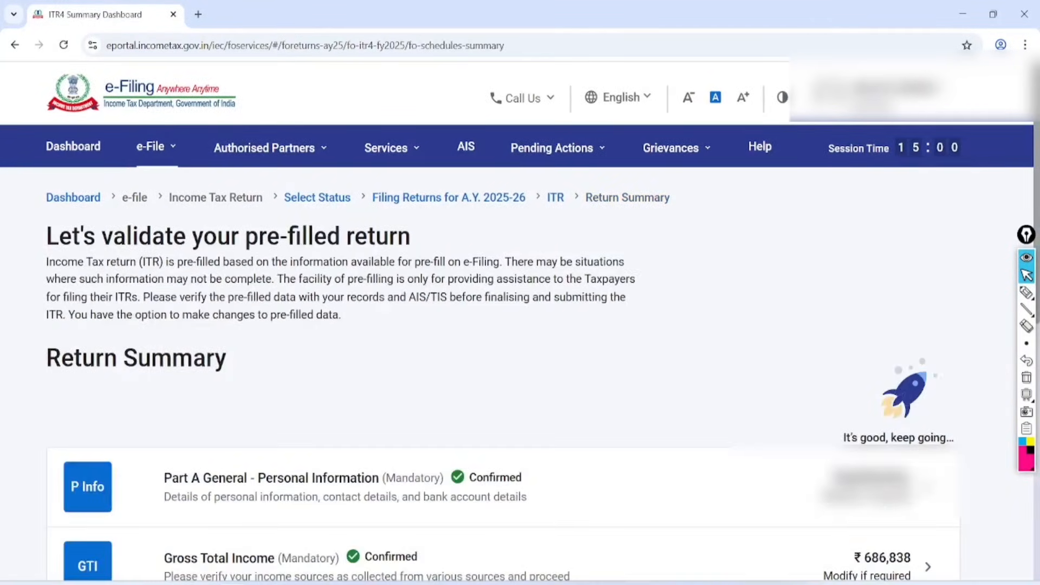
{"action": "scroll", "coordinate": [520, 325], "scroll_direction": "down", "scroll_amount": 6}
Open the Total Deductions schedule from the return summary, review it and confirm it without adding deductions.
{"action": "left_click", "coordinate": [928, 379]}
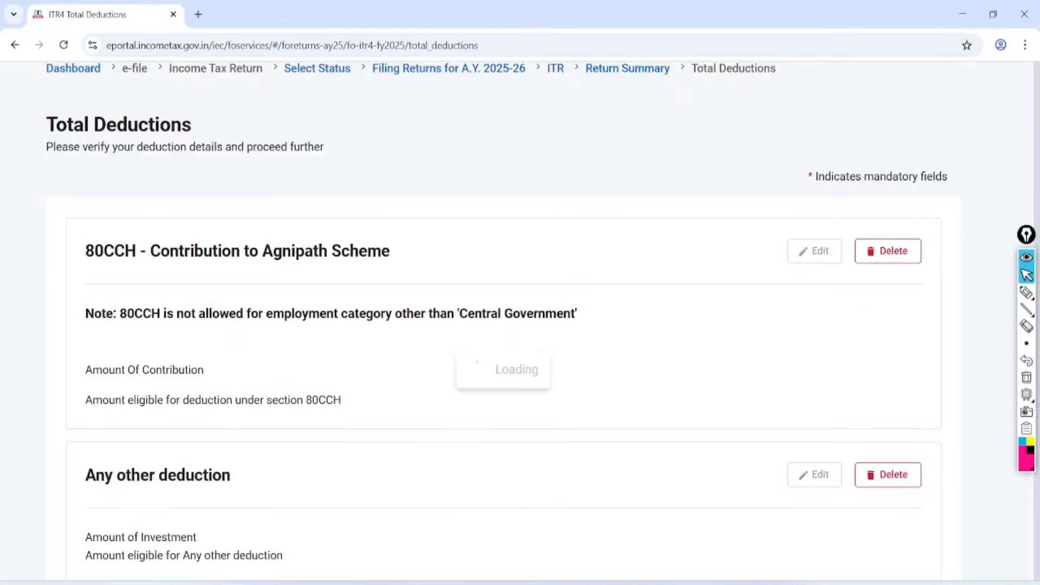
{"action": "scroll", "coordinate": [520, 326], "scroll_direction": "down", "scroll_amount": 7}
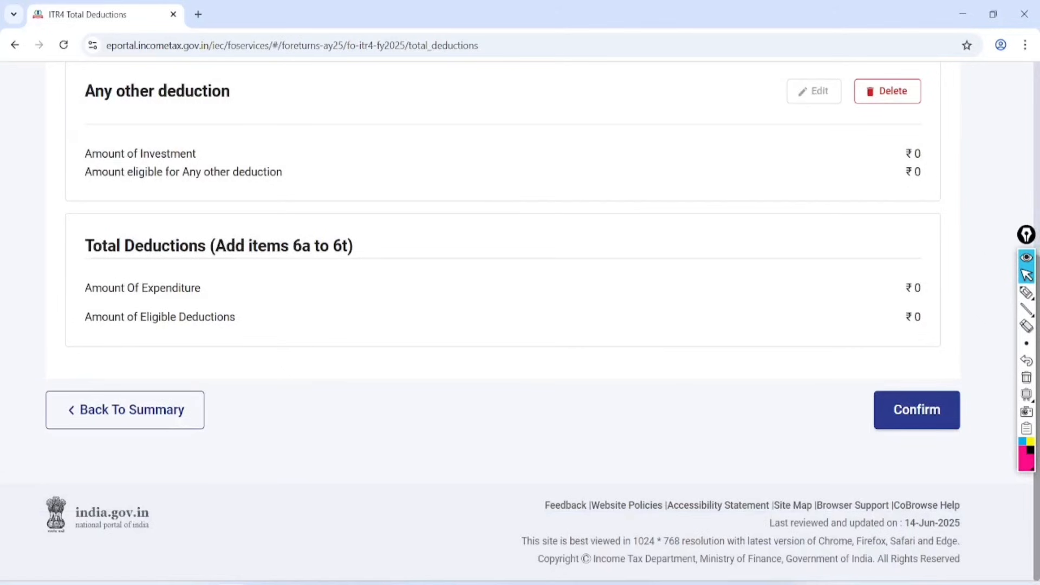
{"action": "left_click", "coordinate": [917, 410]}
Open the Tax Paid schedule, review the TDS, TCS and advance tax sections, and confirm it.
{"action": "scroll", "coordinate": [520, 325], "scroll_direction": "down", "scroll_amount": 3}
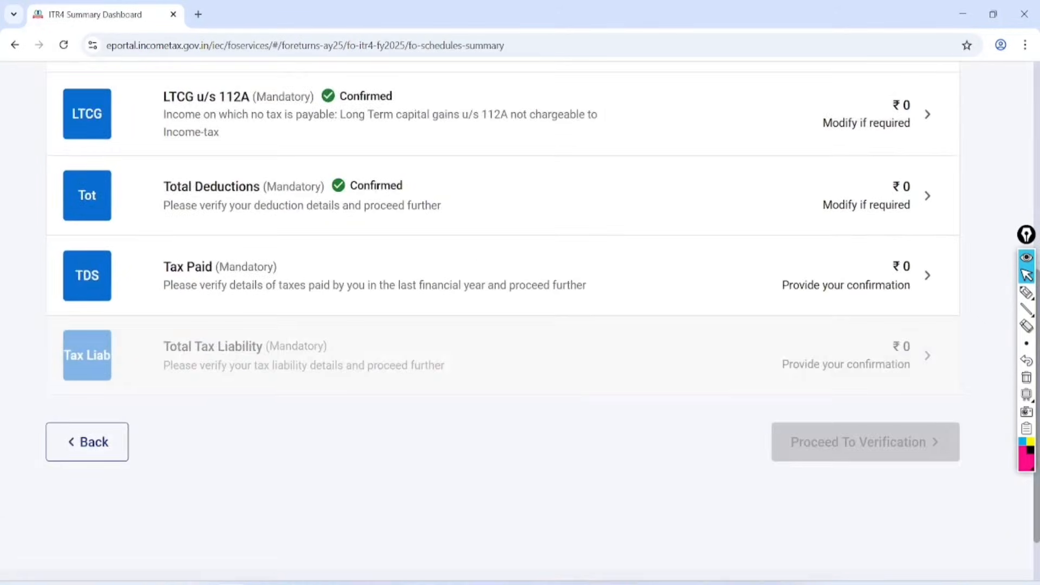
{"action": "left_click", "coordinate": [927, 275]}
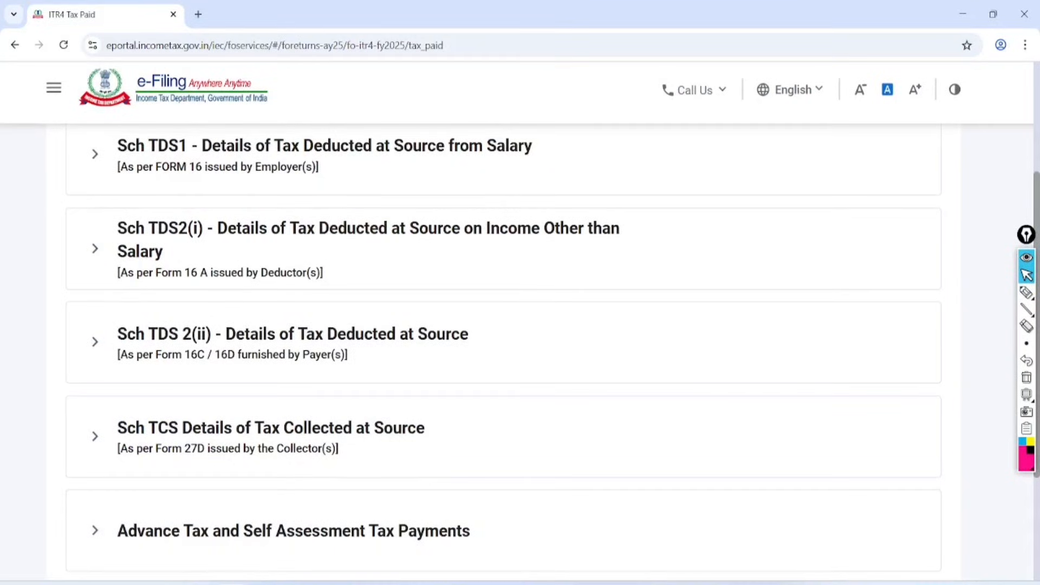
{"action": "scroll", "coordinate": [520, 325], "scroll_direction": "down", "scroll_amount": 1}
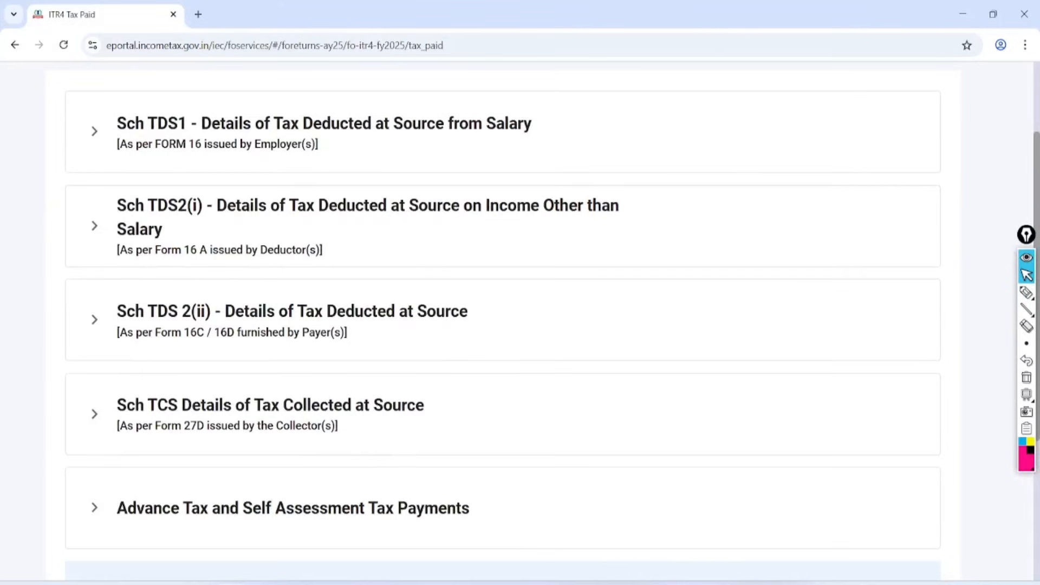
{"action": "scroll", "coordinate": [520, 325], "scroll_direction": "down", "scroll_amount": 4}
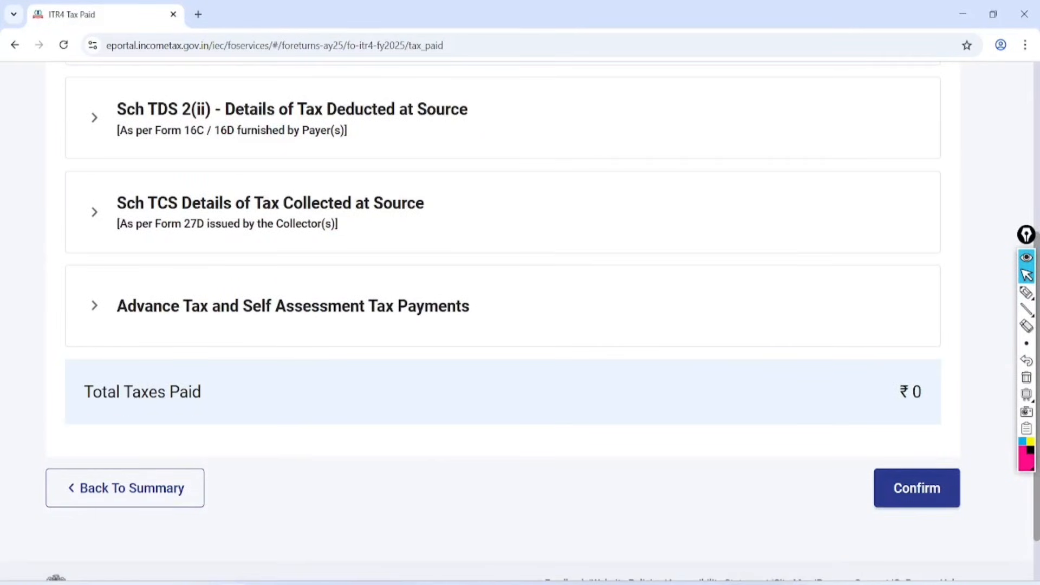
{"action": "left_click", "coordinate": [916, 488]}
Open the Total Tax Liability schedule from the return summary and examine its computation of income and tax.
{"action": "scroll", "coordinate": [520, 325], "scroll_direction": "down", "scroll_amount": 5}
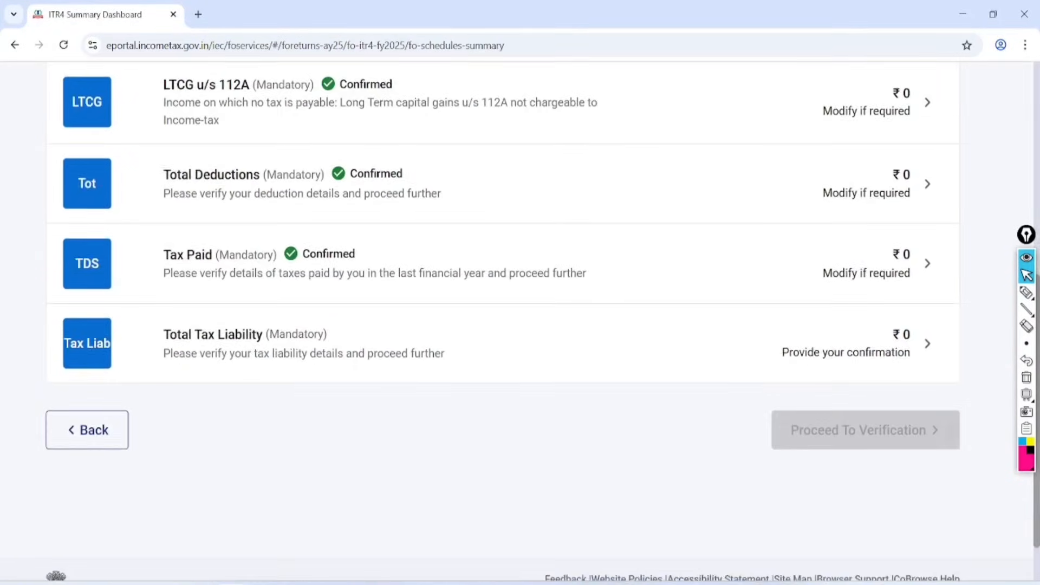
{"action": "left_click", "coordinate": [928, 343]}
{"action": "scroll", "coordinate": [520, 325], "scroll_direction": "down", "scroll_amount": 2}
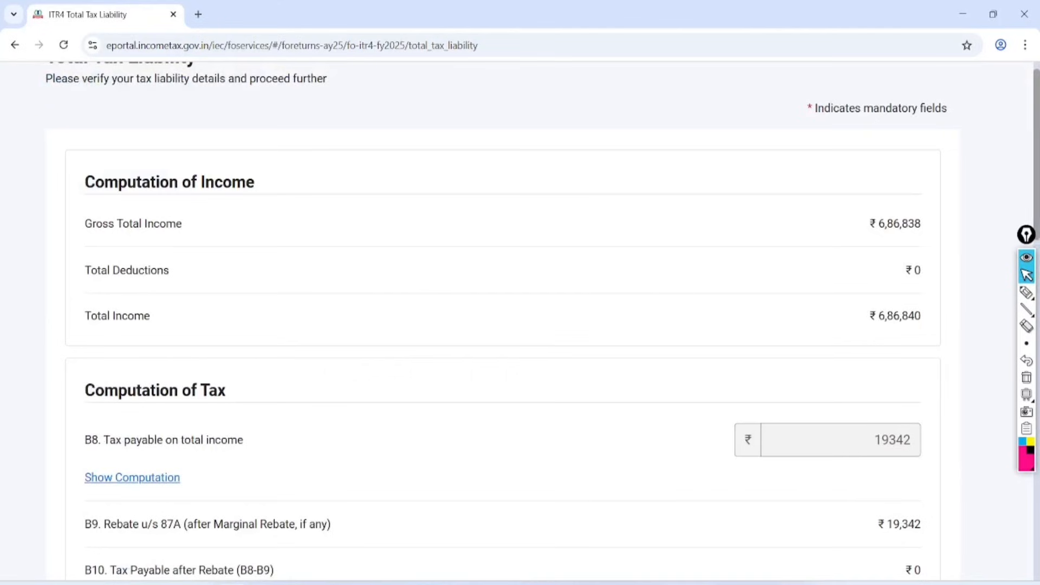
{"action": "scroll", "coordinate": [520, 325], "scroll_direction": "down", "scroll_amount": 8}
{"action": "scroll", "coordinate": [520, 325], "scroll_direction": "up", "scroll_amount": 5}
Circle the tax payable on total income amount and the section 87A rebate label with the pen, and clear the markings.
{"action": "left_click", "coordinate": [1026, 293]}
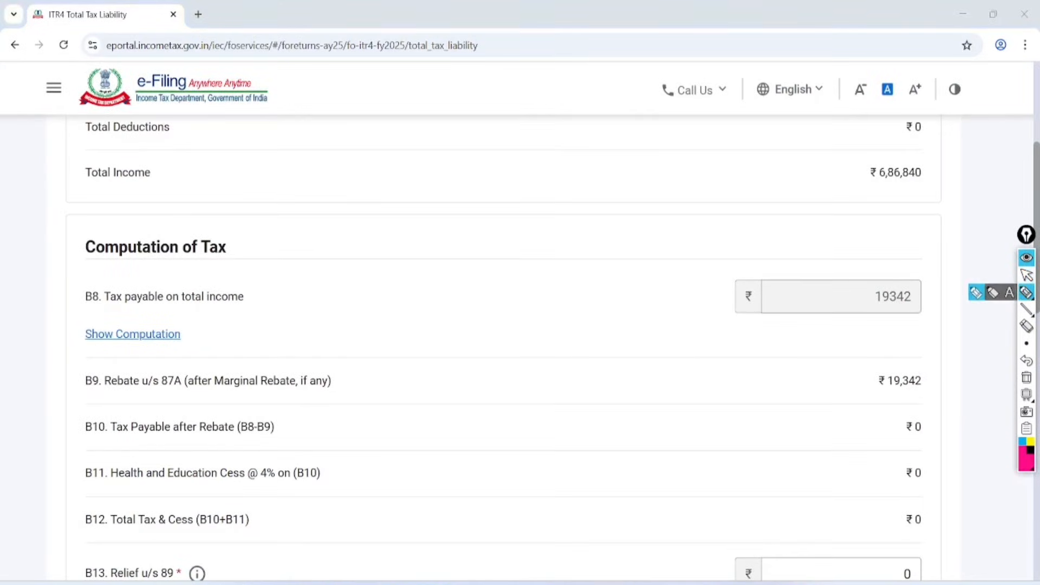
{"action": "mouse_move", "coordinate": [940, 244]}
{"action": "left_mouse_down"}
{"action": "mouse_move", "coordinate": [843, 279]}
{"action": "mouse_move", "coordinate": [879, 240]}
{"action": "left_mouse_up"}
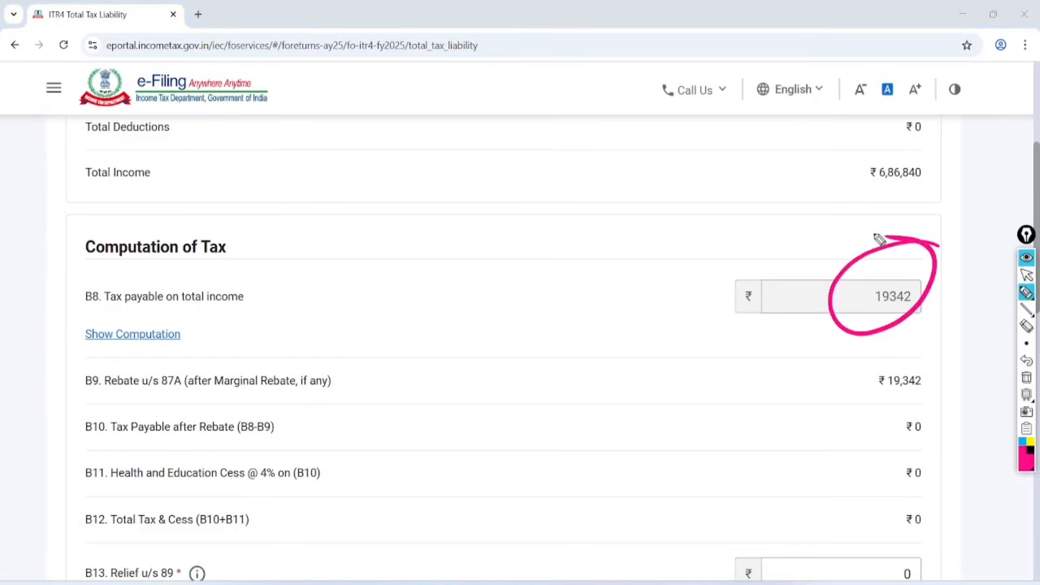
{"action": "left_click_drag", "start_coordinate": [139, 350], "coordinate": [154, 358]}
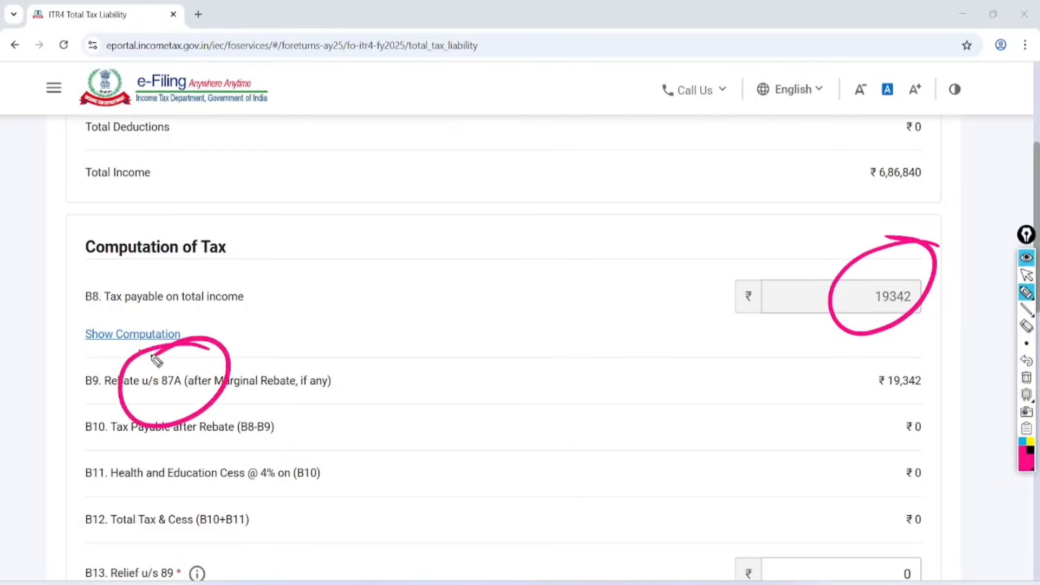
{"action": "left_click", "coordinate": [1026, 258]}
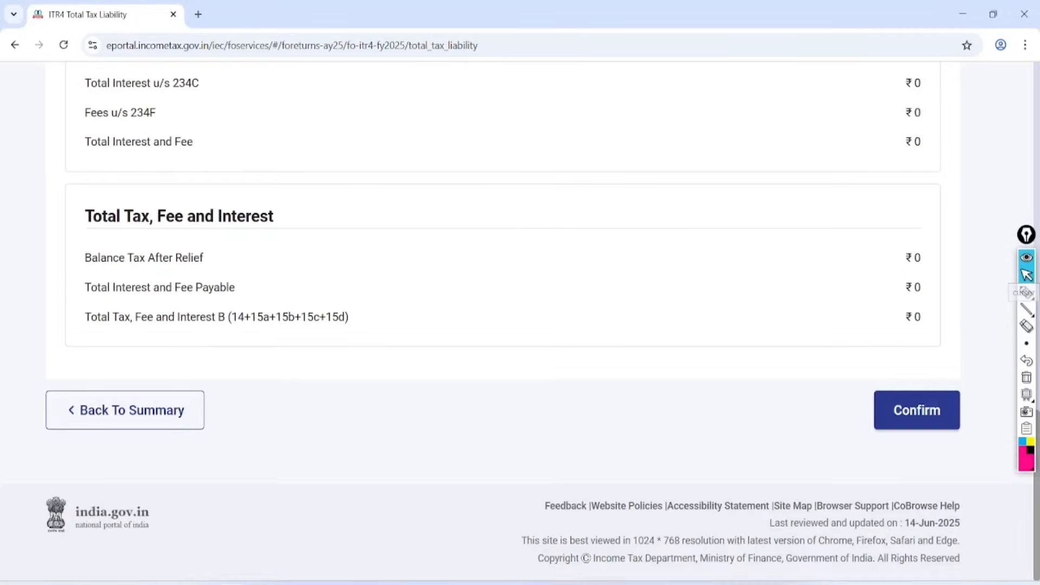
Confirm the Total Tax Liability schedule and proceed through the tax summary to the Preview and Submit Your Return page.
{"action": "left_click", "coordinate": [917, 410]}
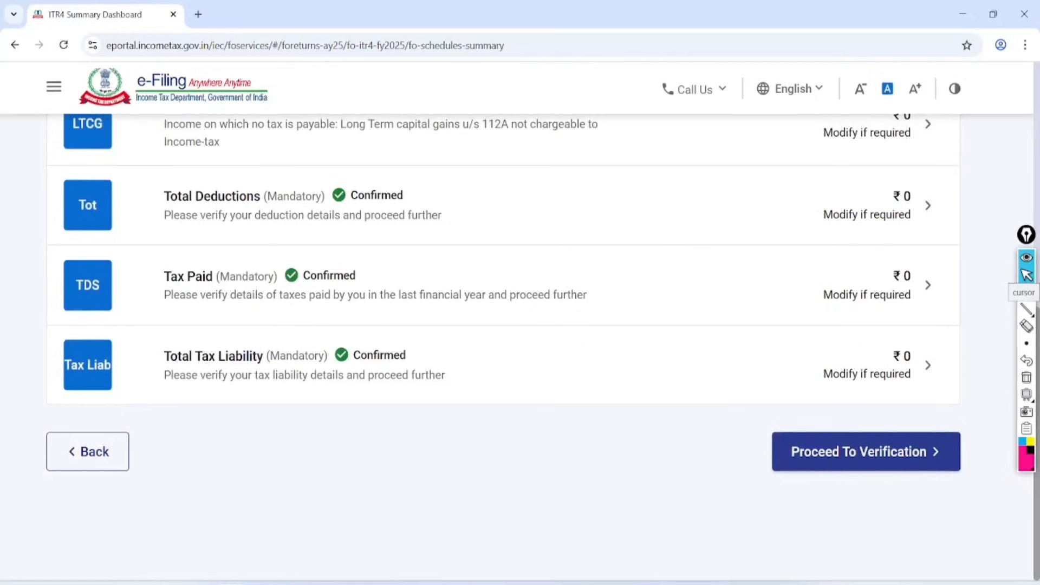
{"action": "left_click", "coordinate": [865, 452]}
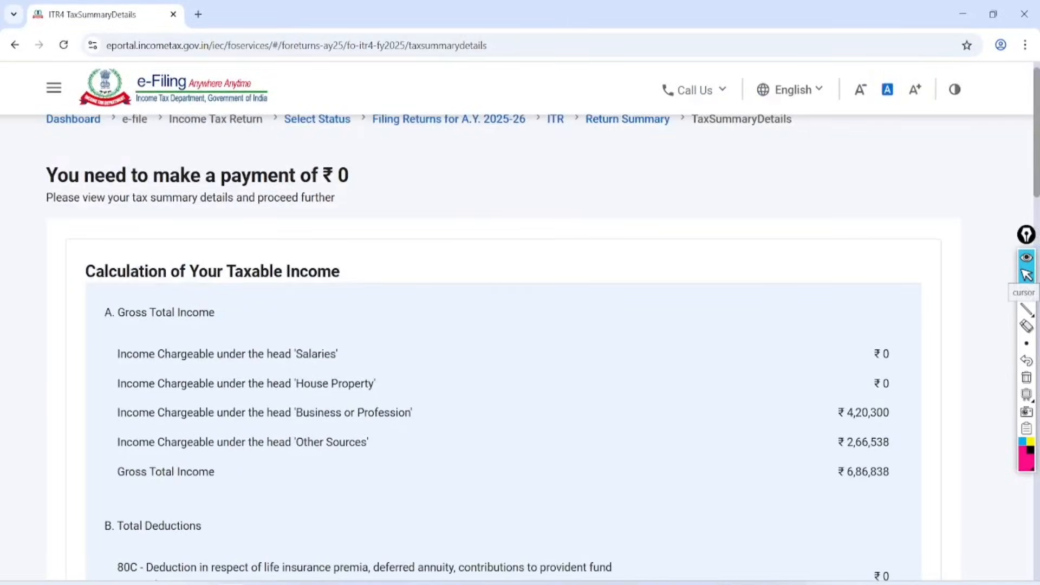
{"action": "scroll", "coordinate": [520, 325], "scroll_direction": "down", "scroll_amount": 20}
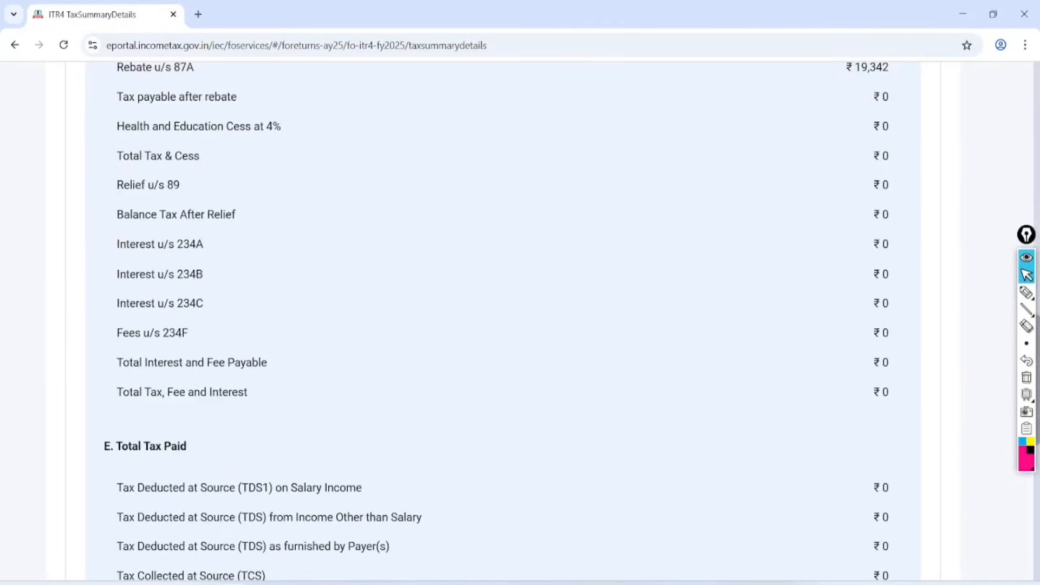
{"action": "left_click", "coordinate": [867, 411]}
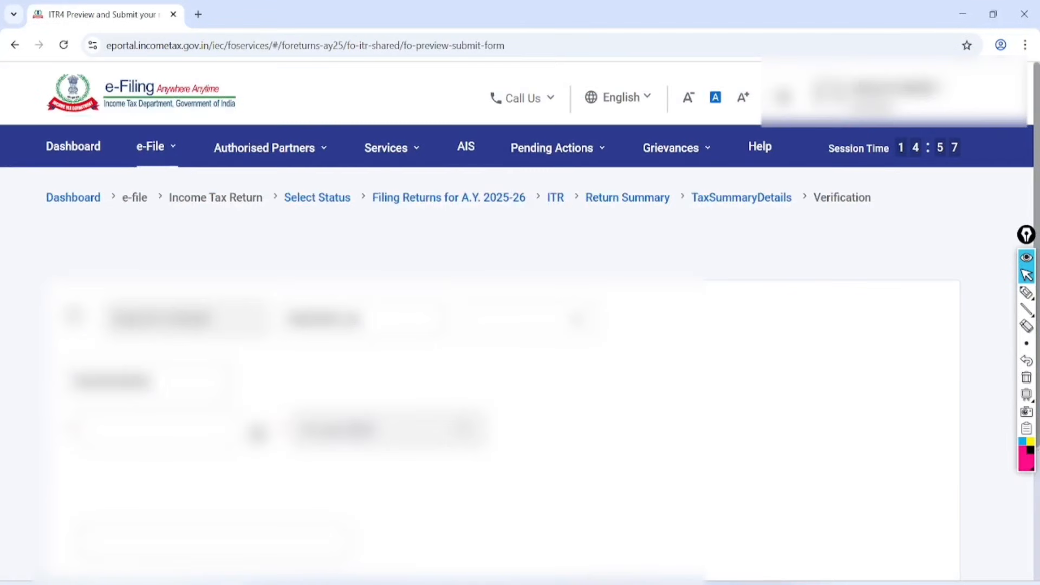
Accept the declaration, enter jaipur as the place, and proceed to the return's internal validation.
{"action": "left_click", "coordinate": [73, 349]}
{"action": "left_click", "coordinate": [186, 557]}
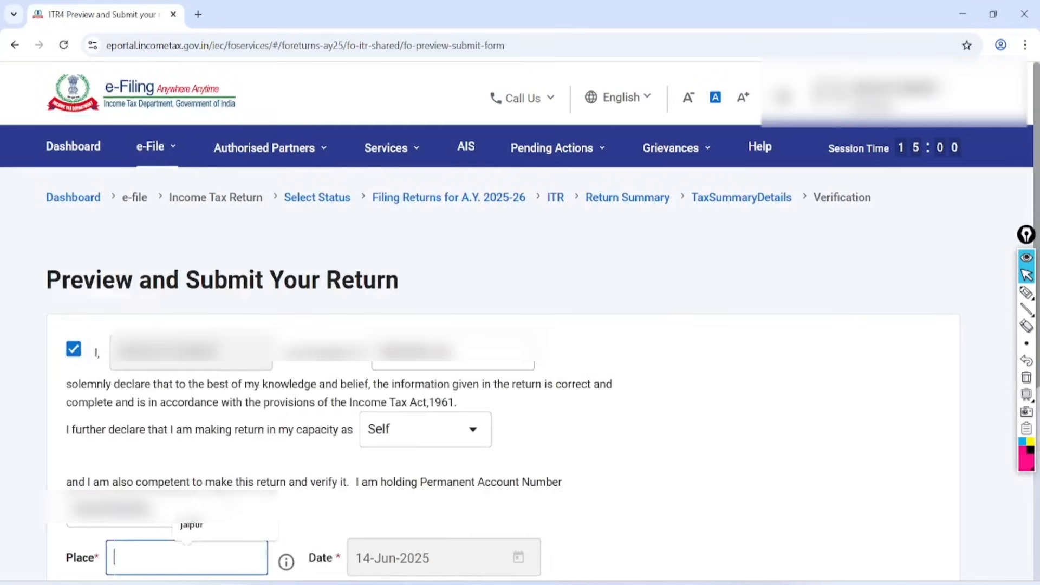
{"action": "type", "text": "jaipu"}
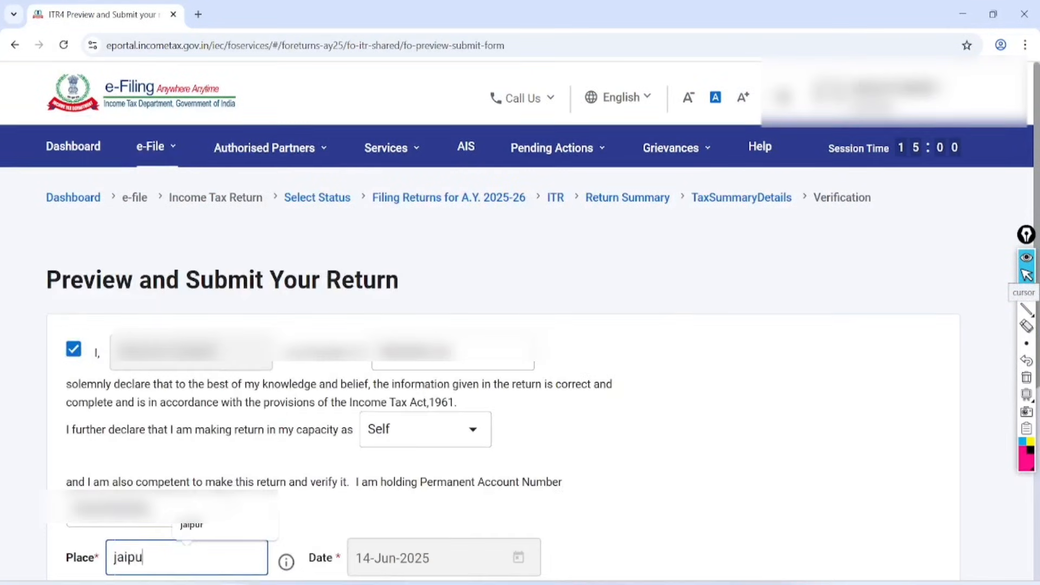
{"action": "type", "text": "r"}
{"action": "scroll", "coordinate": [520, 325], "scroll_direction": "down", "scroll_amount": 7}
{"action": "left_click", "coordinate": [868, 471]}
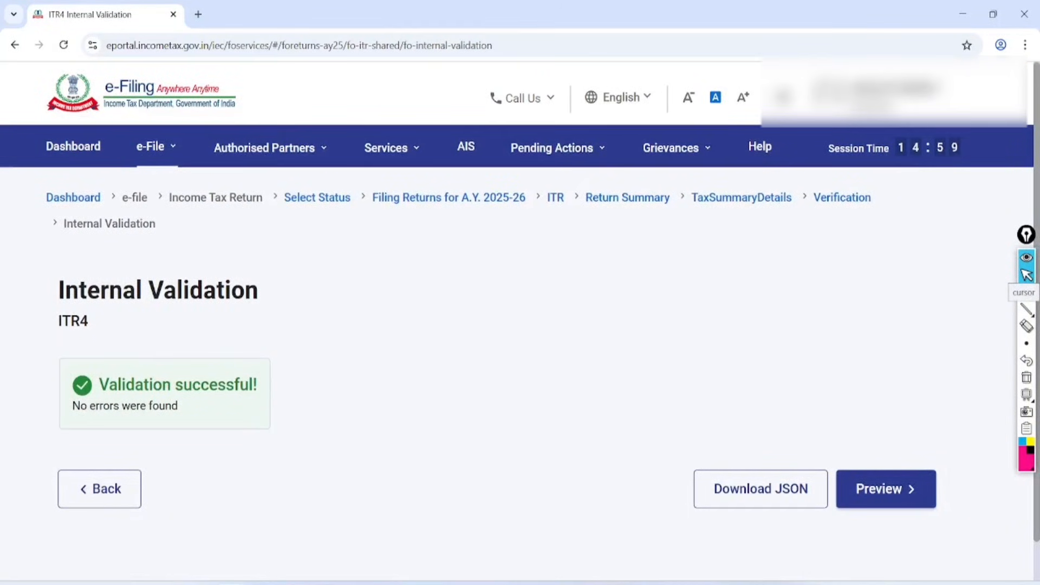
Preview the ITR-4 return, proceed through upload level validation, and continue to verification.
{"action": "left_click", "coordinate": [886, 488]}
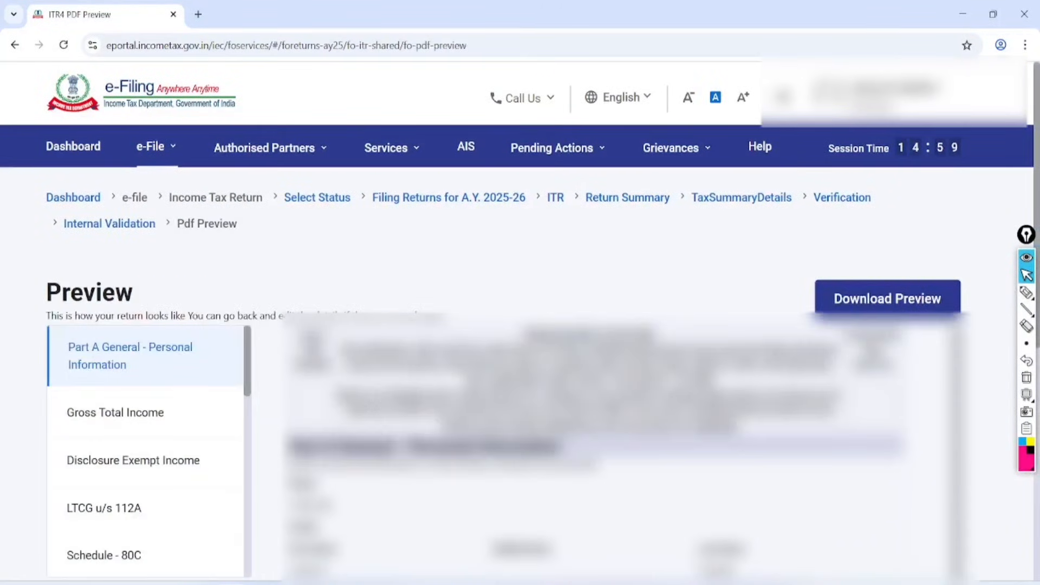
{"action": "scroll", "coordinate": [596, 451], "scroll_direction": "down", "scroll_amount": 10}
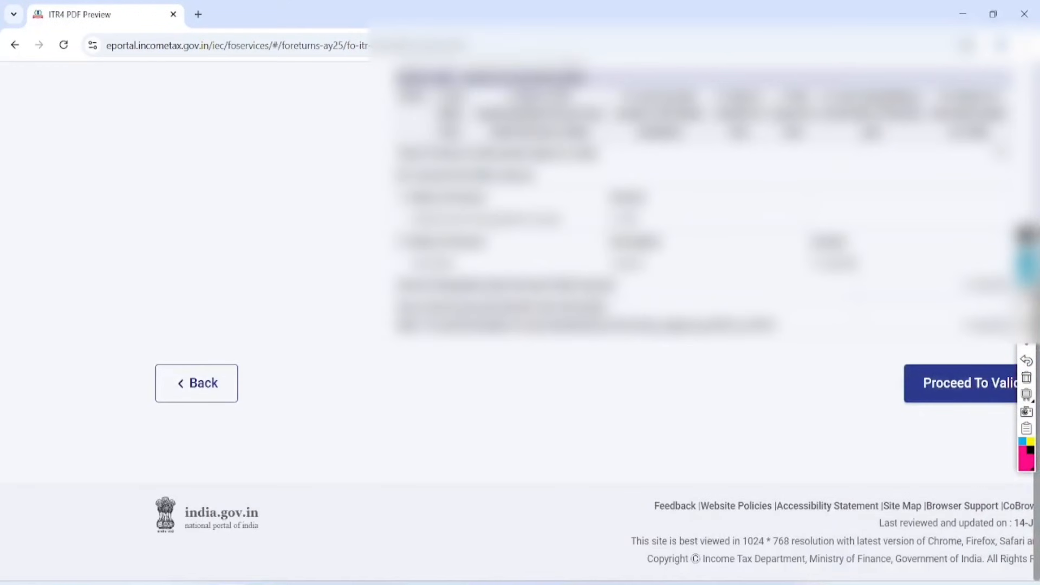
{"action": "left_click", "coordinate": [962, 383]}
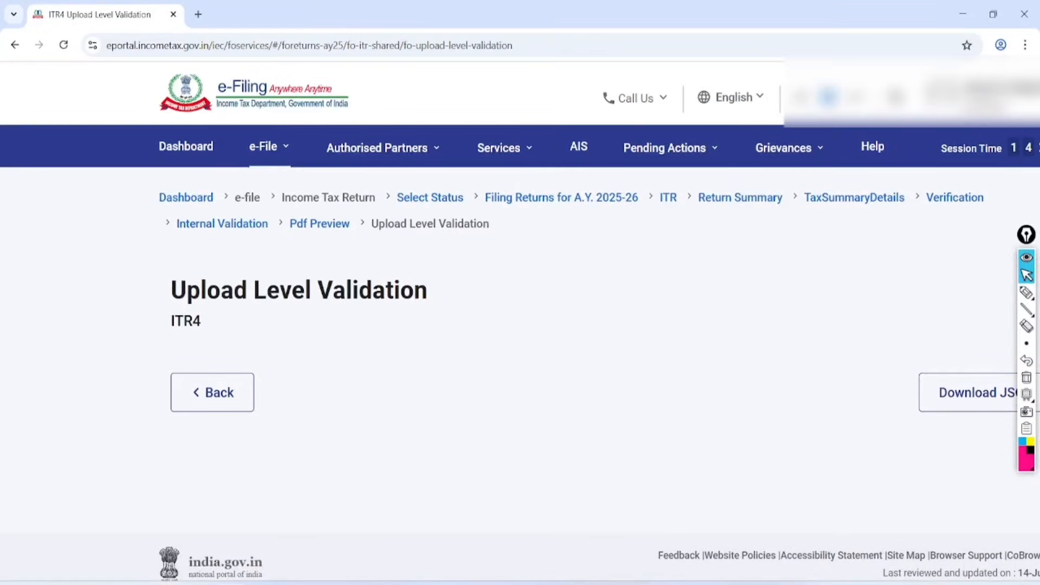
{"action": "scroll", "coordinate": [595, 379], "scroll_direction": "right", "scroll_amount": 2}
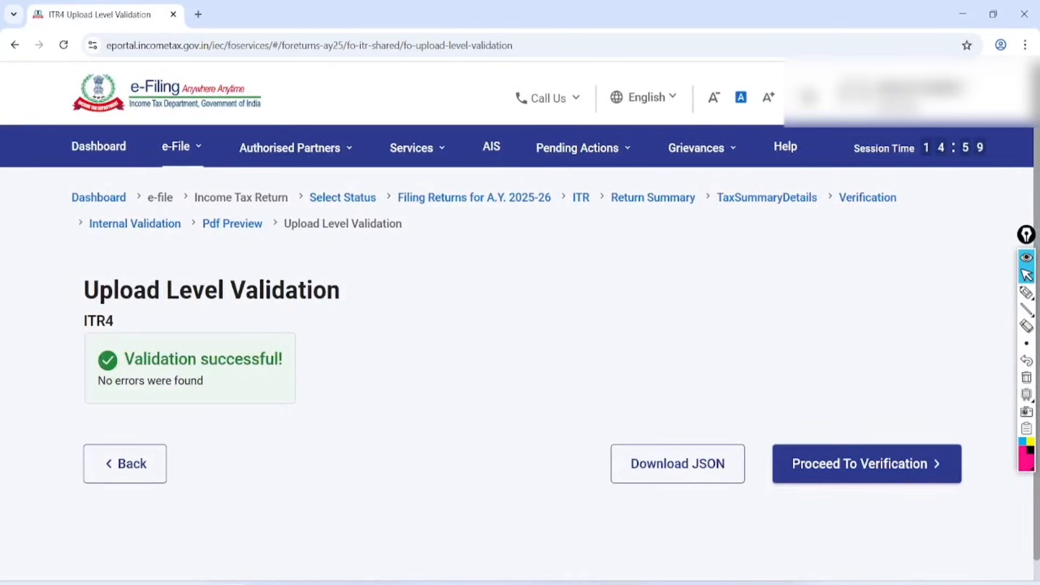
{"action": "left_click", "coordinate": [866, 464]}
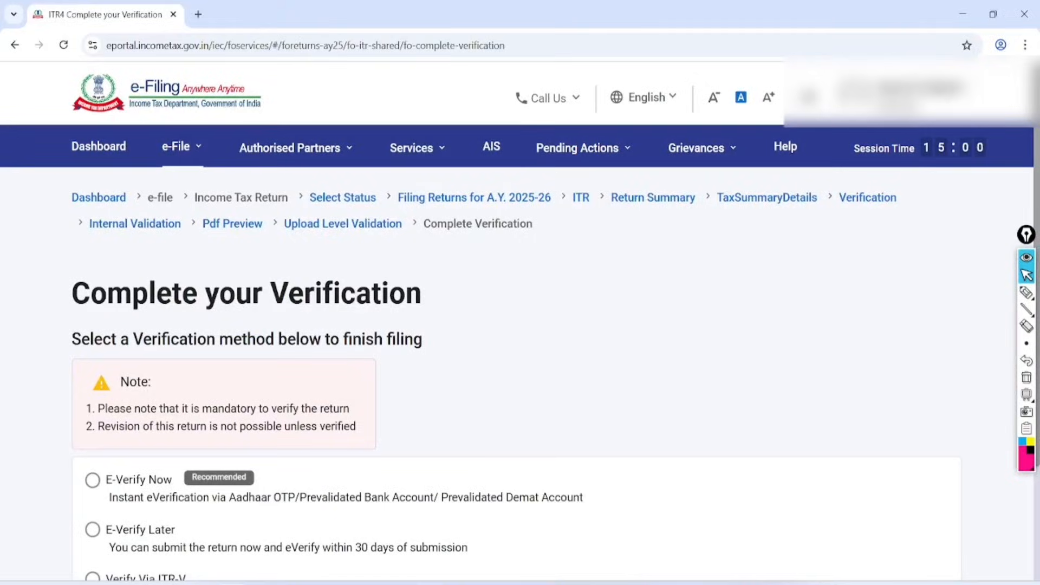
Choose E-Verify Now as the verification method for the return and continue to the e-Verify page.
{"action": "scroll", "coordinate": [520, 325], "scroll_direction": "down", "scroll_amount": 5}
{"action": "left_click", "coordinate": [92, 211]}
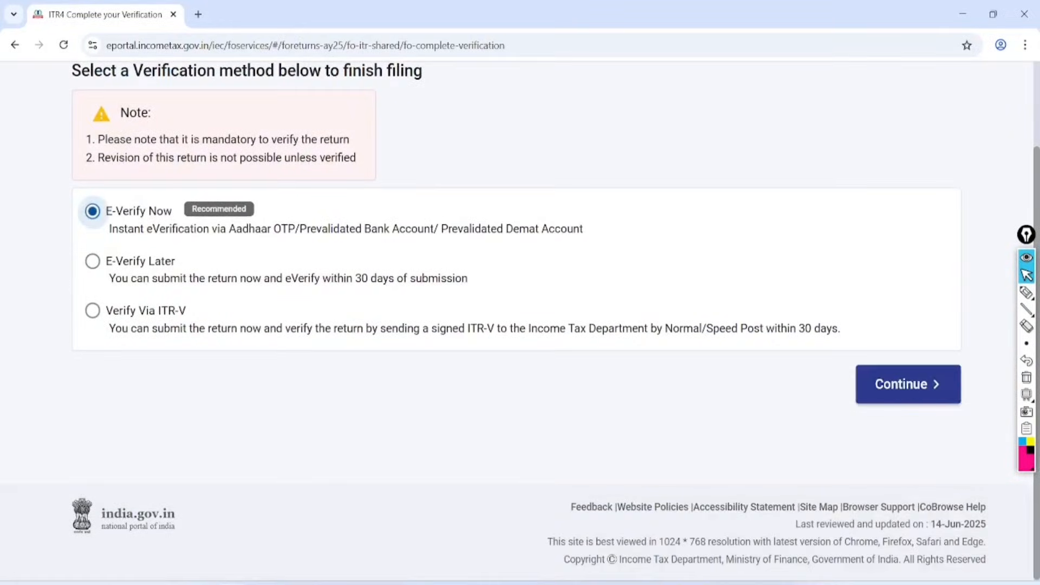
{"action": "left_click", "coordinate": [909, 384]}
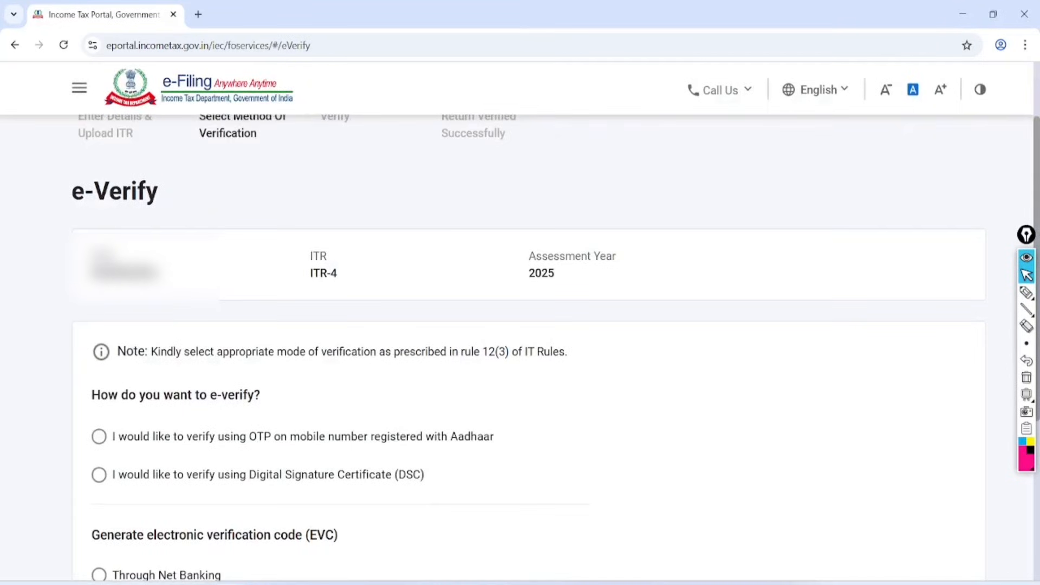
Select e-verification using OTP on the mobile number registered with Aadhaar and continue.
{"action": "scroll", "coordinate": [520, 325], "scroll_direction": "down", "scroll_amount": 2}
{"action": "left_click", "coordinate": [98, 330]}
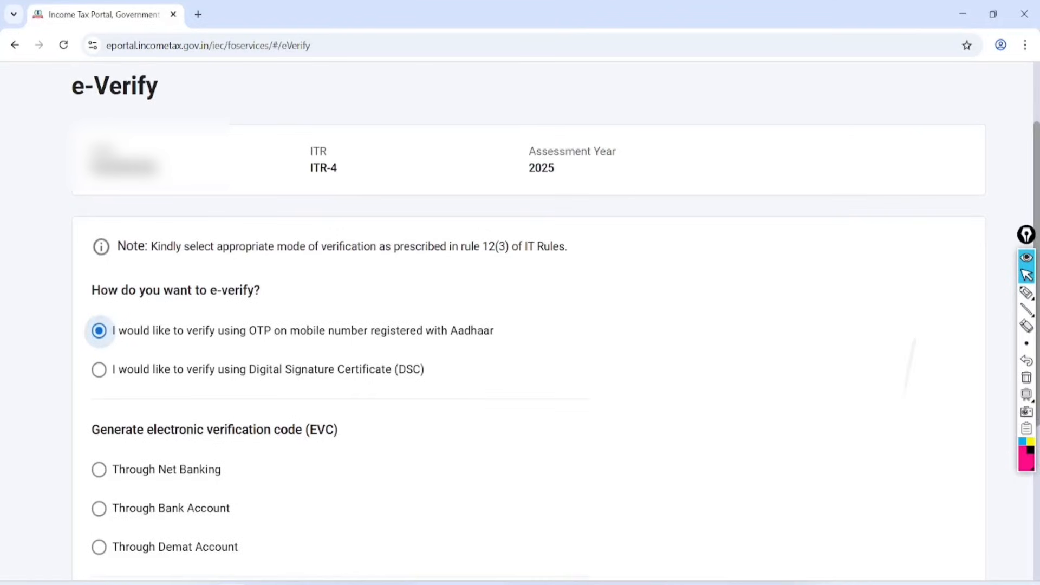
{"action": "scroll", "coordinate": [520, 325], "scroll_direction": "down", "scroll_amount": 3}
{"action": "left_click", "coordinate": [933, 550]}
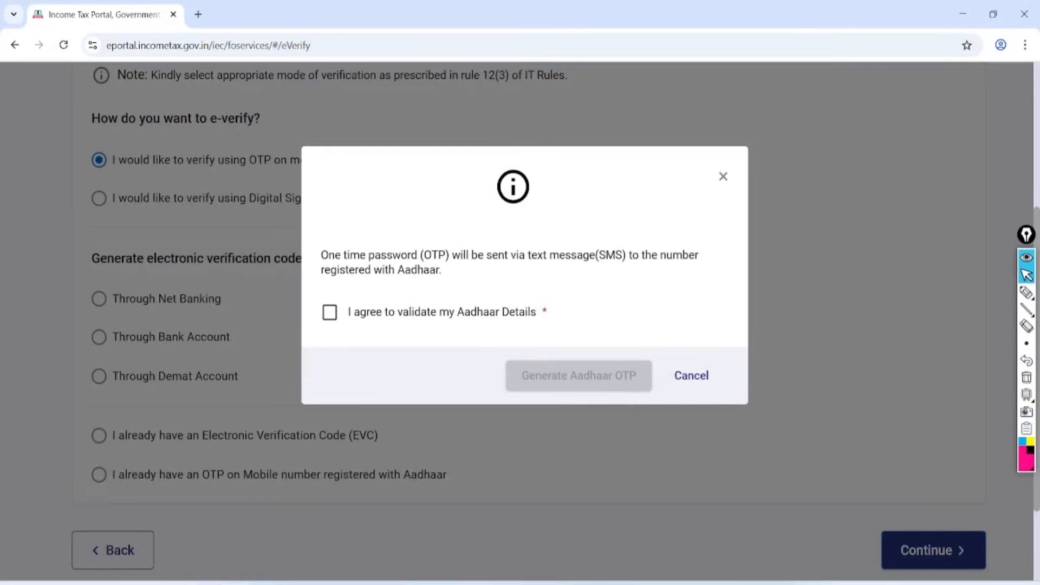
Agree to validate the Aadhaar details, generate the Aadhaar OTP, and enter the OTP received.
{"action": "left_click", "coordinate": [329, 312]}
{"action": "left_click", "coordinate": [572, 375]}
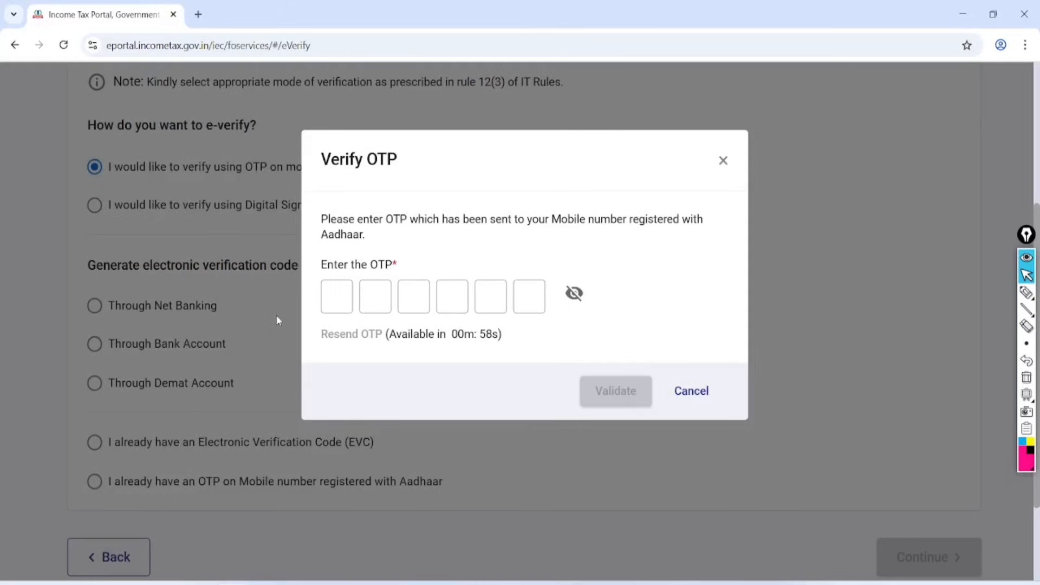
{"action": "left_click", "coordinate": [329, 303]}
{"action": "type", "text": "******"}
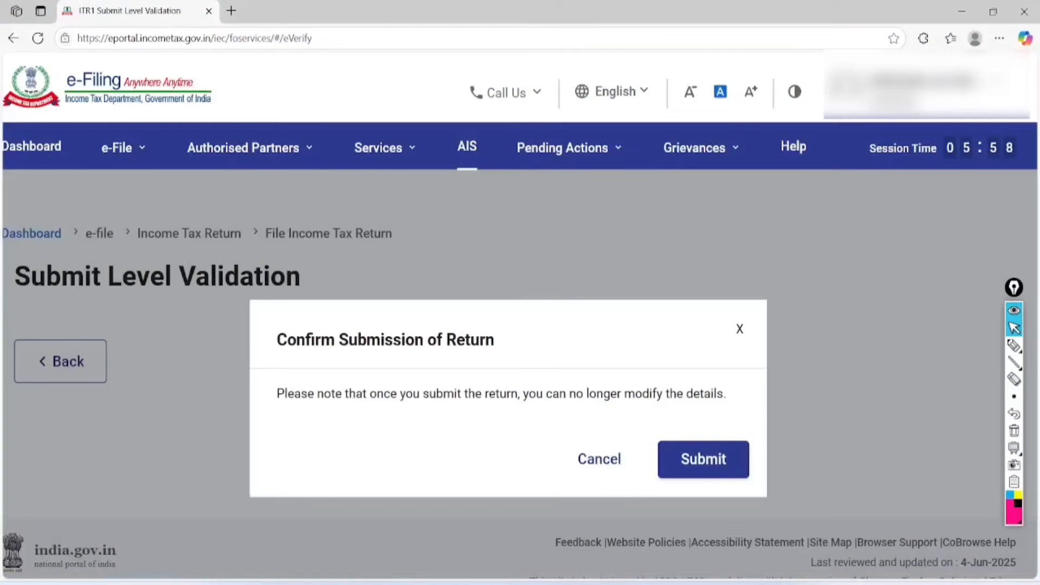
Circle the Confirm Submission of Return heading, the no-modification note and the Submit option with the pen, and clear the markings.
{"action": "left_click", "coordinate": [1014, 346]}
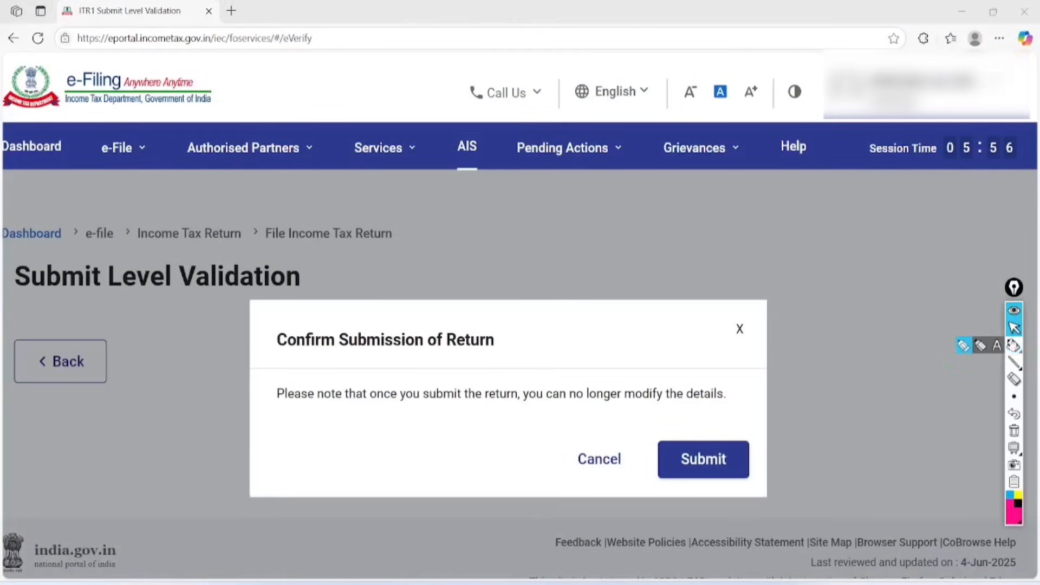
{"action": "mouse_move", "coordinate": [518, 293]}
{"action": "left_mouse_down"}
{"action": "mouse_move", "coordinate": [262, 308]}
{"action": "mouse_move", "coordinate": [477, 363]}
{"action": "mouse_move", "coordinate": [490, 297]}
{"action": "left_mouse_up"}
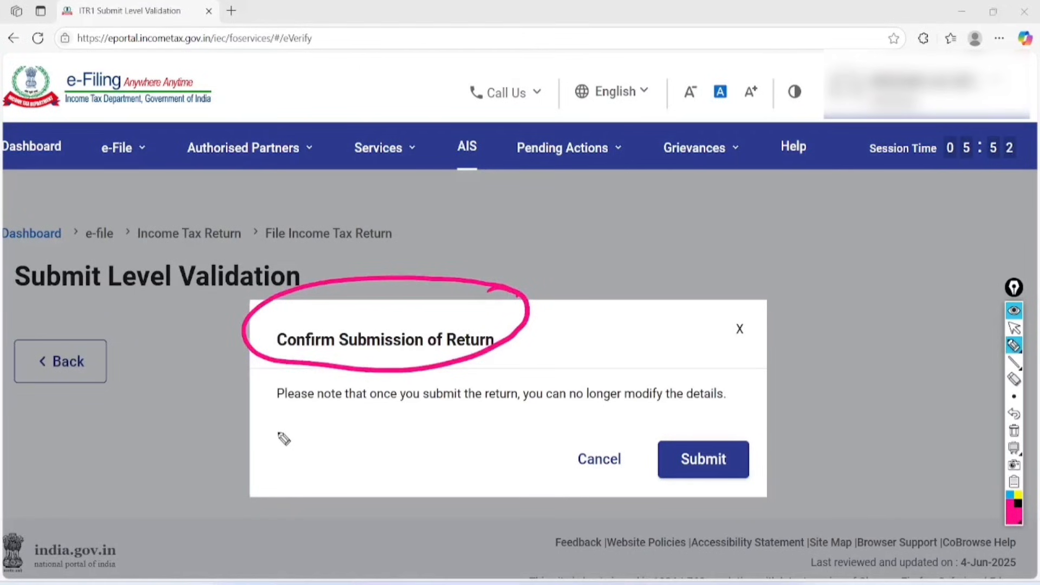
{"action": "mouse_move", "coordinate": [258, 415]}
{"action": "left_mouse_down"}
{"action": "mouse_move", "coordinate": [650, 421]}
{"action": "mouse_move", "coordinate": [699, 366]}
{"action": "mouse_move", "coordinate": [271, 376]}
{"action": "mouse_move", "coordinate": [260, 430]}
{"action": "left_mouse_up"}
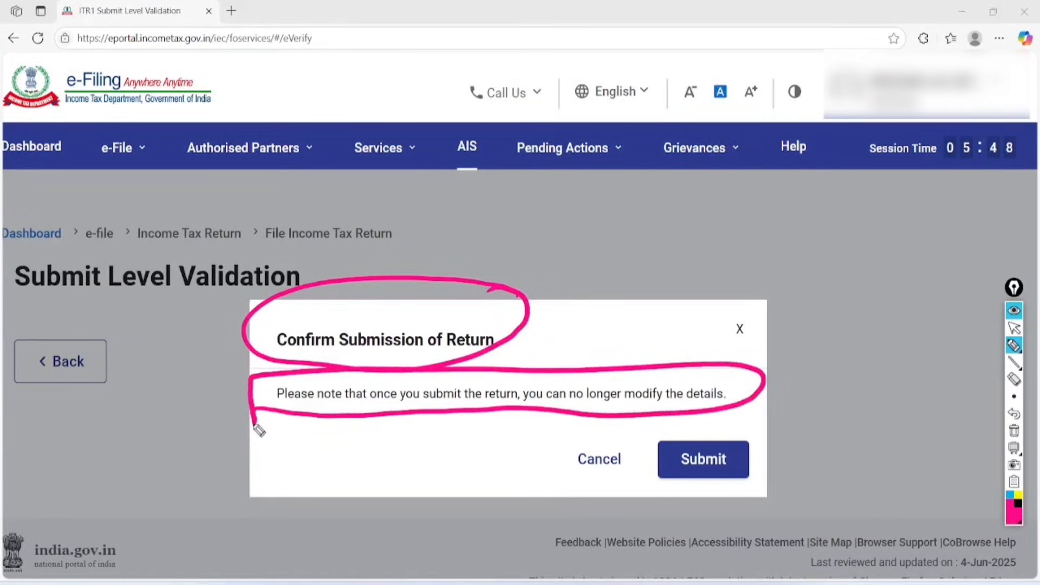
{"action": "mouse_move", "coordinate": [762, 429]}
{"action": "left_mouse_down"}
{"action": "mouse_move", "coordinate": [756, 474]}
{"action": "mouse_move", "coordinate": [750, 414]}
{"action": "left_mouse_up"}
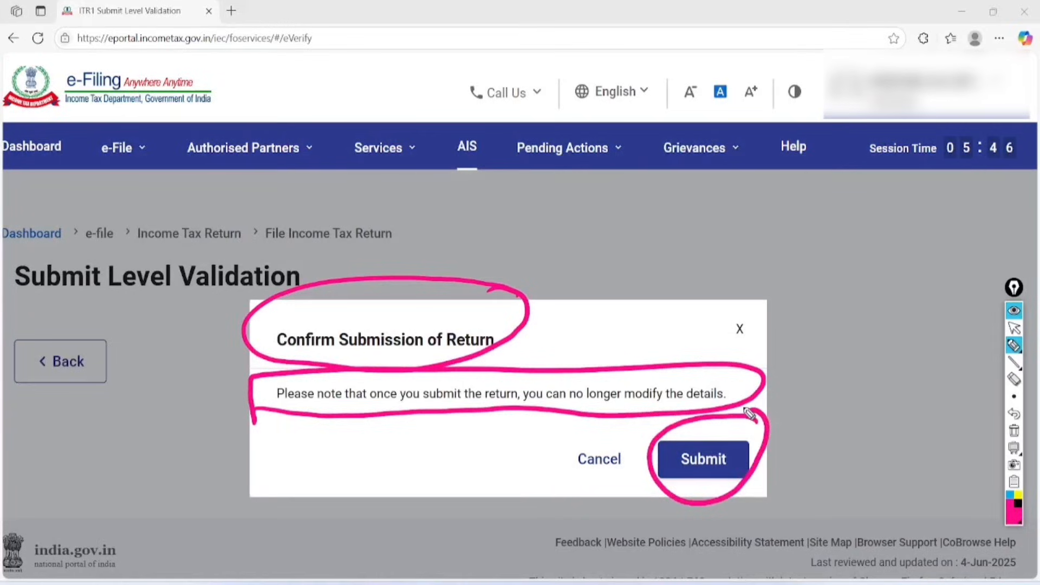
{"action": "left_click", "coordinate": [1014, 431]}
{"action": "left_click", "coordinate": [1014, 328]}
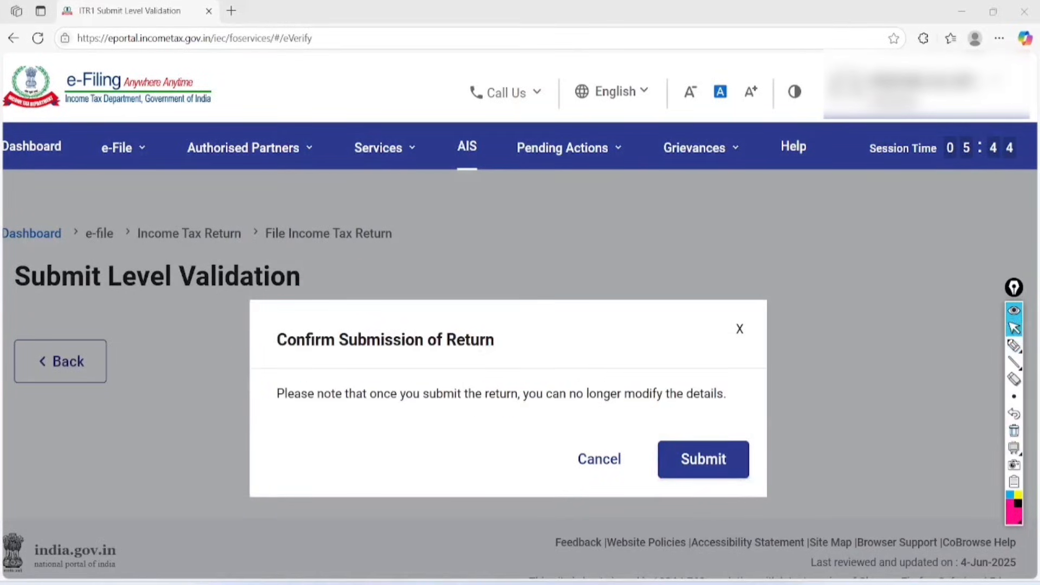
Submit the return, circle the submission result with the pen and clear the marking, and proceed to the filing confirmation.
{"action": "left_click", "coordinate": [704, 460]}
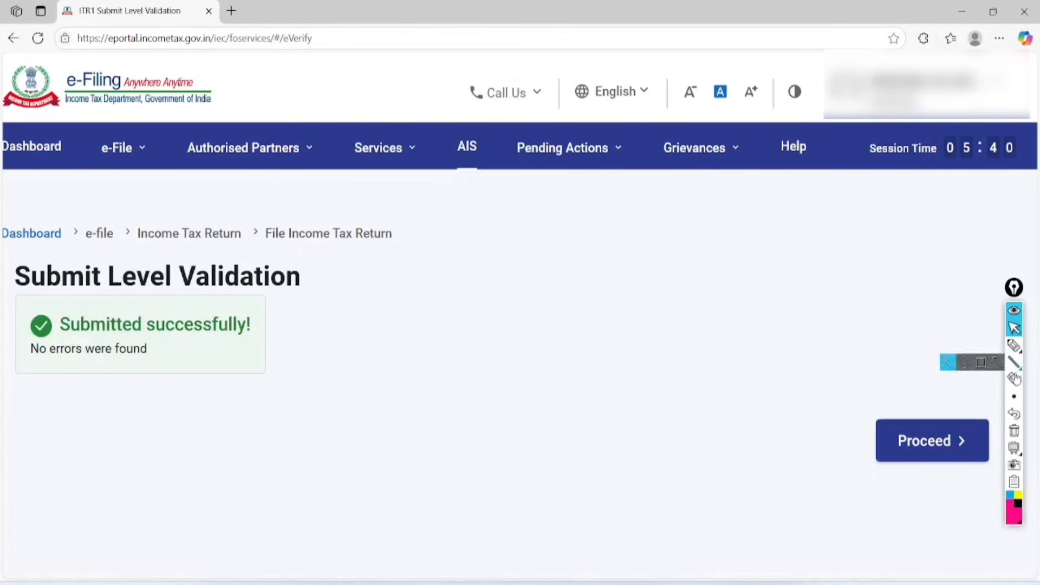
{"action": "left_click", "coordinate": [1014, 345]}
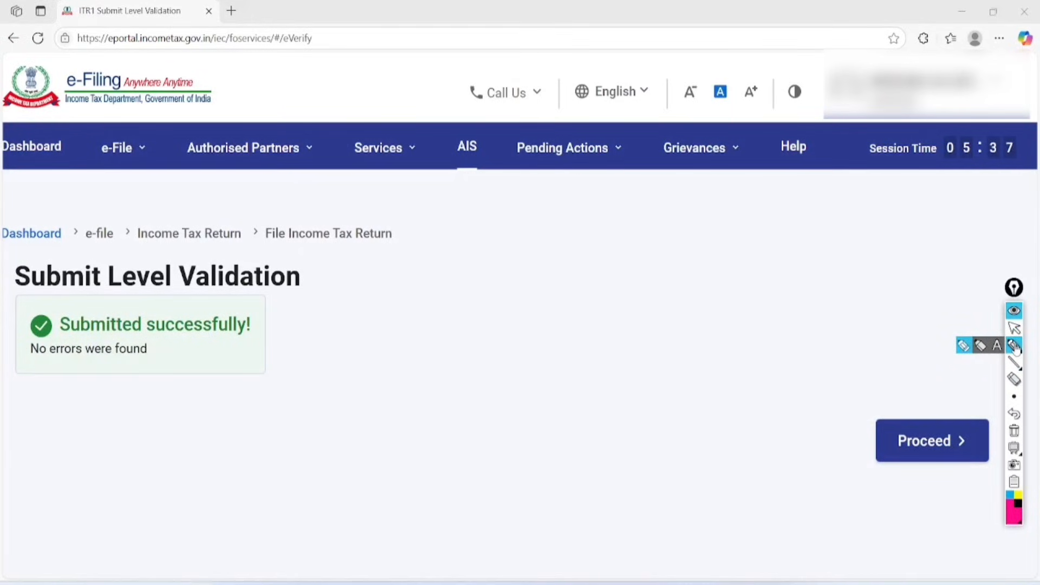
{"action": "mouse_move", "coordinate": [258, 301]}
{"action": "left_mouse_down"}
{"action": "mouse_move", "coordinate": [264, 284]}
{"action": "mouse_move", "coordinate": [27, 298]}
{"action": "mouse_move", "coordinate": [309, 316]}
{"action": "mouse_move", "coordinate": [140, 280]}
{"action": "left_mouse_up"}
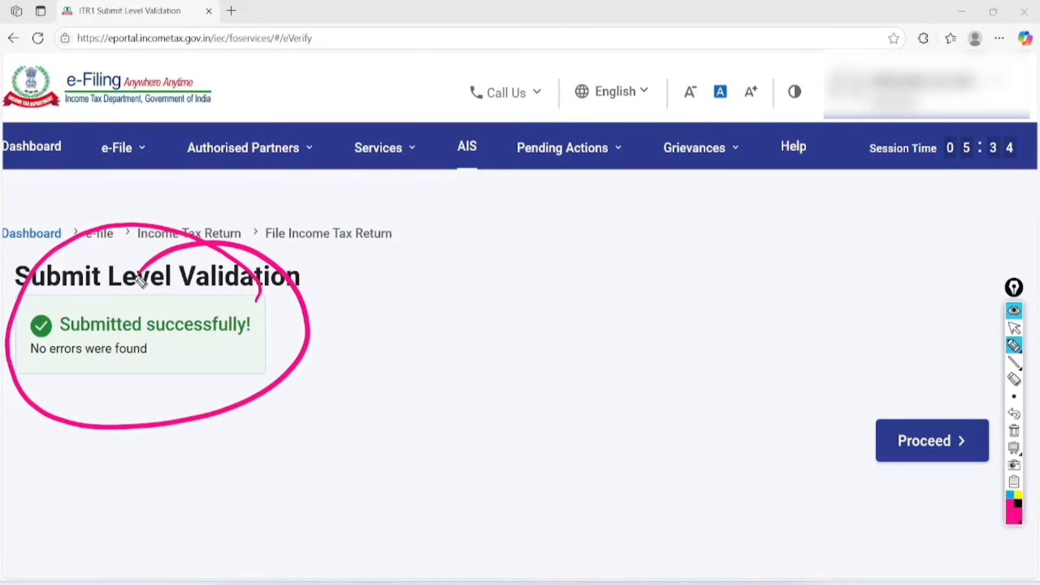
{"action": "left_click", "coordinate": [1014, 431]}
{"action": "left_click", "coordinate": [1014, 327]}
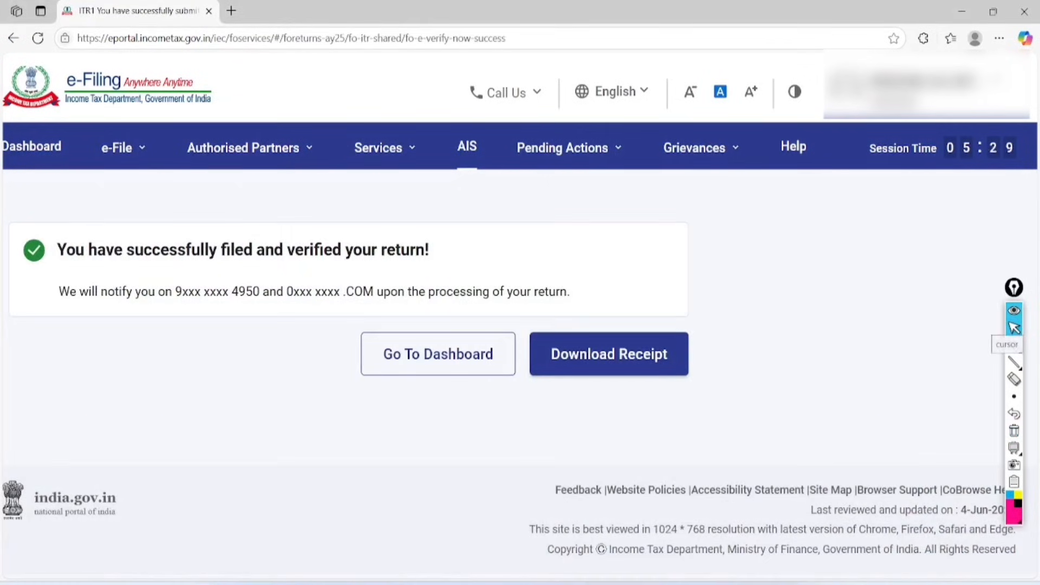
Circle the words filed and verified and the masked mobile number and e-mail in the filing confirmation with the pen.
{"action": "left_click", "coordinate": [1012, 346]}
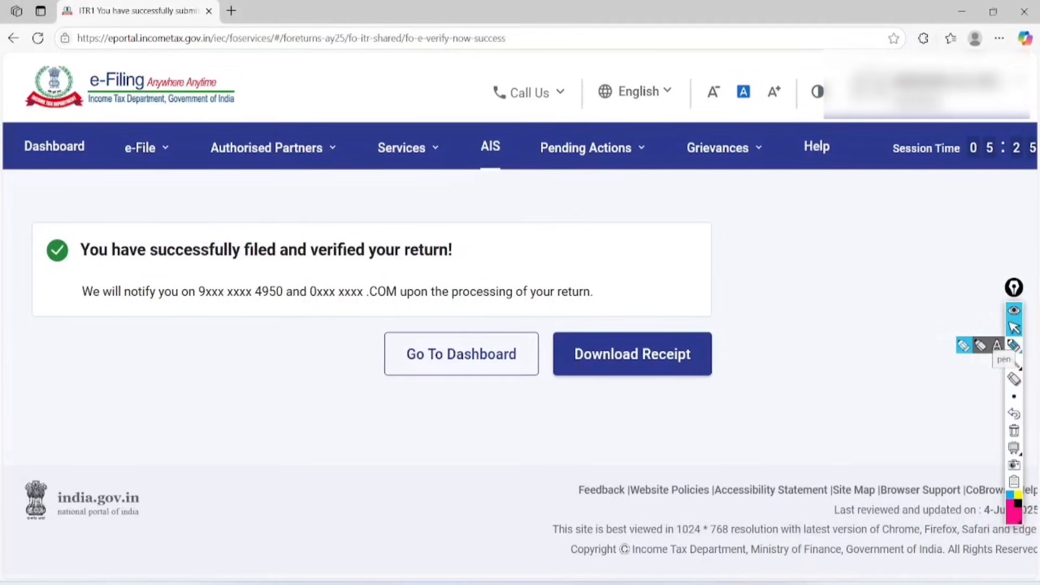
{"action": "left_click", "coordinate": [1013, 347]}
{"action": "mouse_move", "coordinate": [297, 212]}
{"action": "left_mouse_down"}
{"action": "mouse_move", "coordinate": [255, 202]}
{"action": "mouse_move", "coordinate": [298, 214]}
{"action": "mouse_move", "coordinate": [283, 199]}
{"action": "left_mouse_up"}
{"action": "mouse_move", "coordinate": [394, 201]}
{"action": "left_mouse_down"}
{"action": "mouse_move", "coordinate": [412, 217]}
{"action": "mouse_move", "coordinate": [404, 236]}
{"action": "mouse_move", "coordinate": [340, 190]}
{"action": "left_mouse_up"}
{"action": "mouse_move", "coordinate": [292, 282]}
{"action": "left_mouse_down"}
{"action": "mouse_move", "coordinate": [197, 295]}
{"action": "mouse_move", "coordinate": [259, 270]}
{"action": "left_mouse_up"}
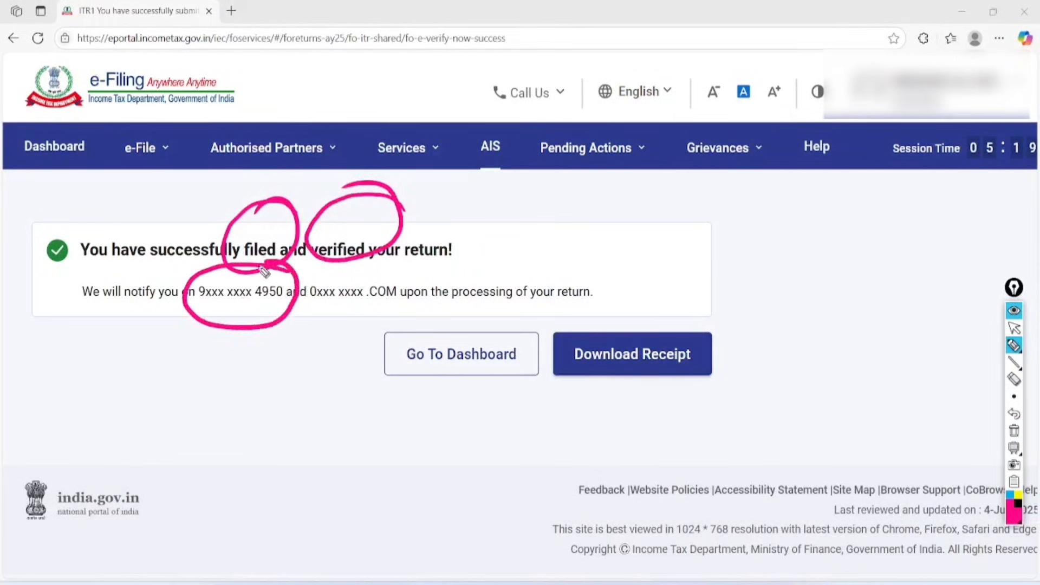
{"action": "mouse_move", "coordinate": [418, 276]}
{"action": "left_mouse_down"}
{"action": "mouse_move", "coordinate": [404, 305]}
{"action": "mouse_move", "coordinate": [388, 259]}
{"action": "left_mouse_up"}
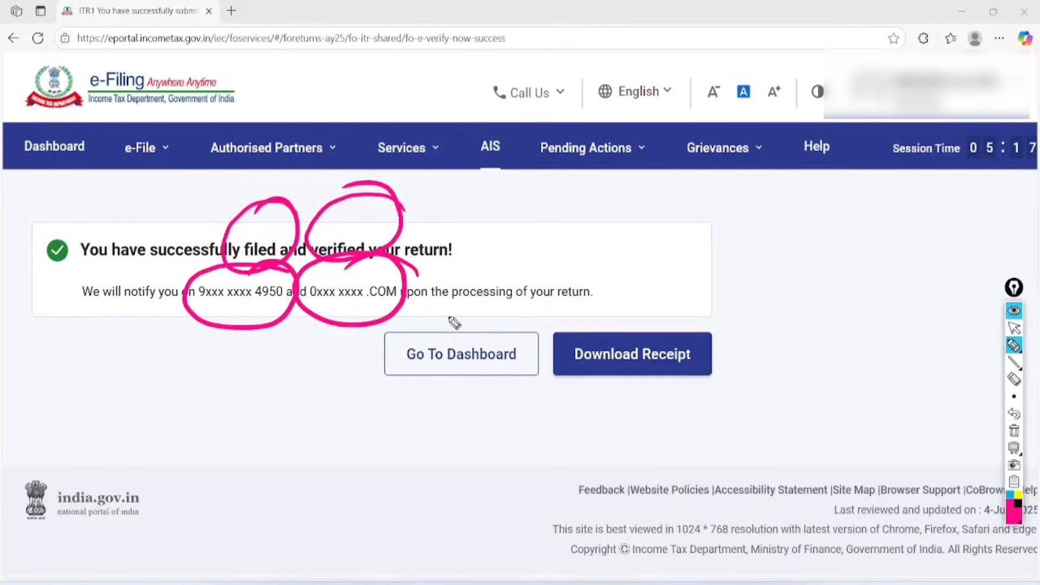
Underline the return processing text, mark We will notify you, Go To Dashboard and Download Receipt with the pen, and clear all markings.
{"action": "left_click_drag", "start_coordinate": [425, 311], "coordinate": [604, 299]}
{"action": "left_click_drag", "start_coordinate": [449, 327], "coordinate": [612, 305]}
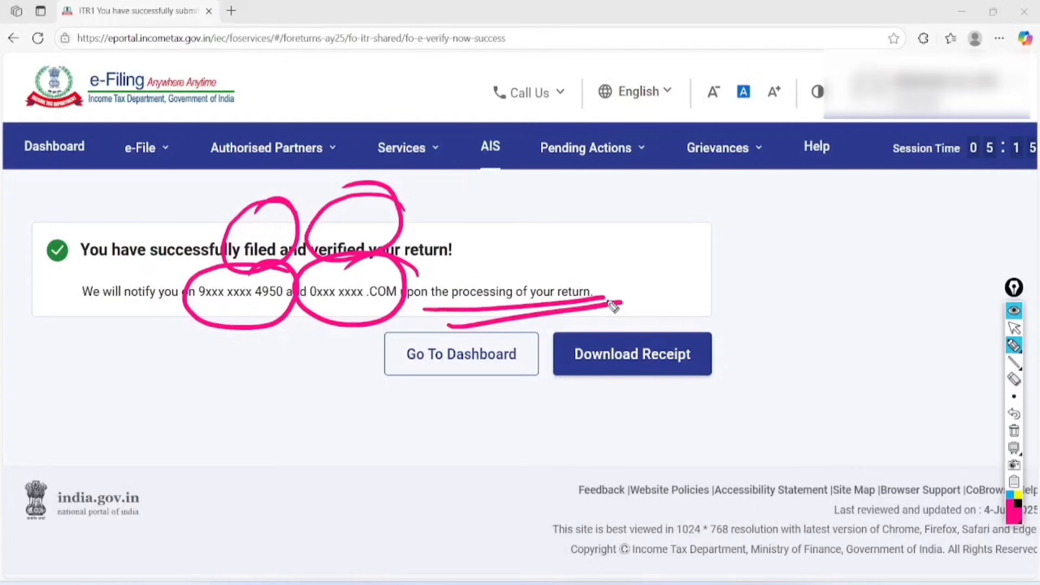
{"action": "mouse_move", "coordinate": [95, 247]}
{"action": "left_mouse_down"}
{"action": "mouse_move", "coordinate": [81, 336]}
{"action": "mouse_move", "coordinate": [118, 264]}
{"action": "left_mouse_up"}
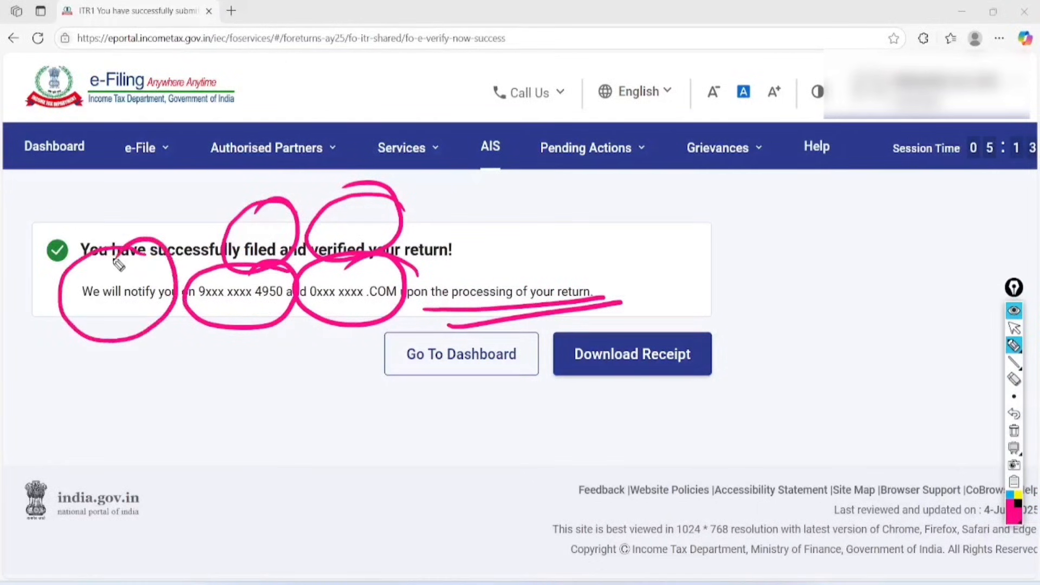
{"action": "left_click_drag", "start_coordinate": [373, 378], "coordinate": [515, 340]}
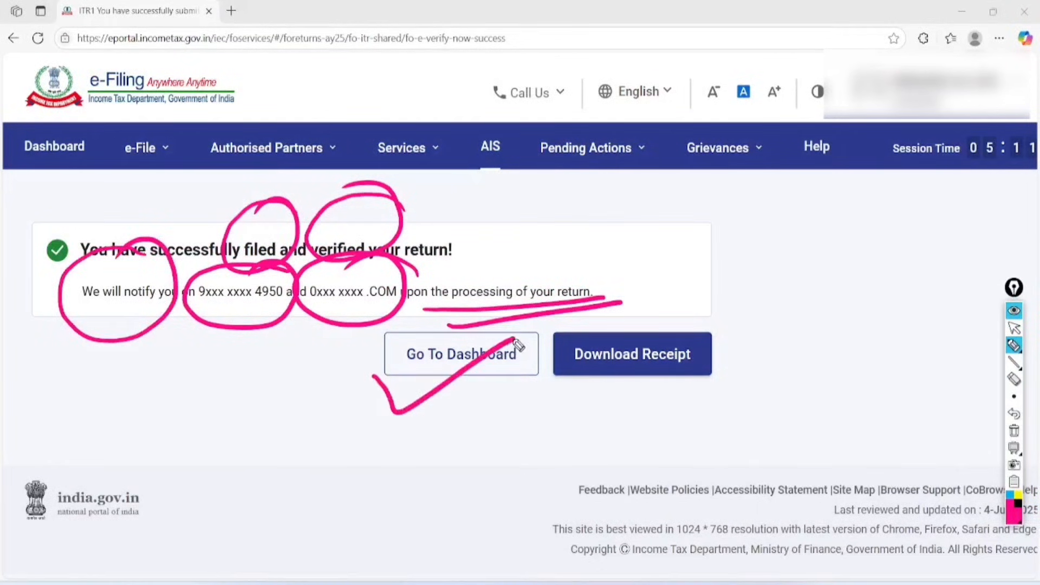
{"action": "mouse_move", "coordinate": [730, 313]}
{"action": "left_mouse_down"}
{"action": "mouse_move", "coordinate": [740, 412]}
{"action": "mouse_move", "coordinate": [624, 289]}
{"action": "left_mouse_up"}
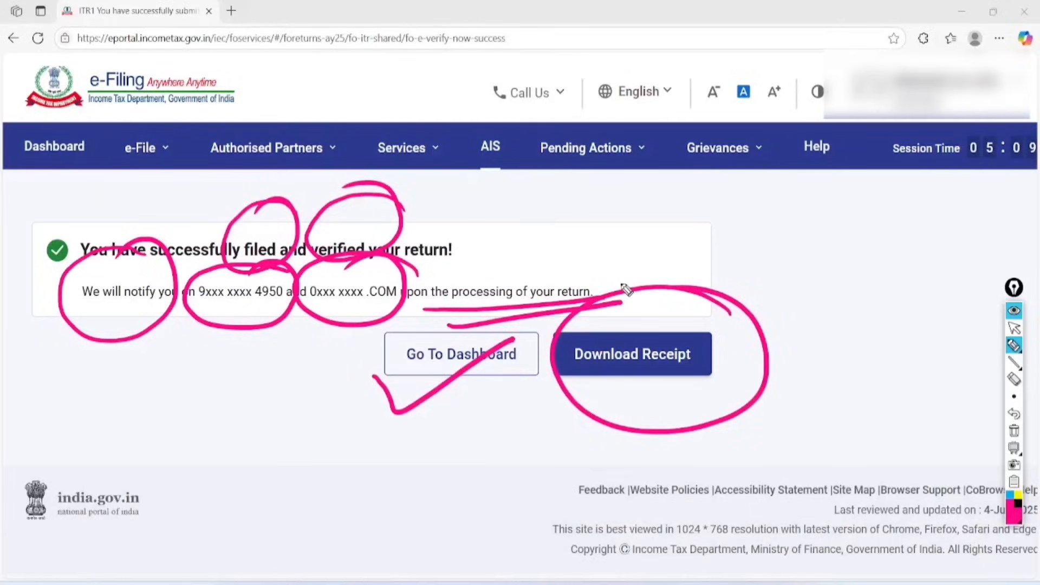
{"action": "left_click", "coordinate": [1014, 430]}
{"action": "left_click", "coordinate": [1014, 328]}
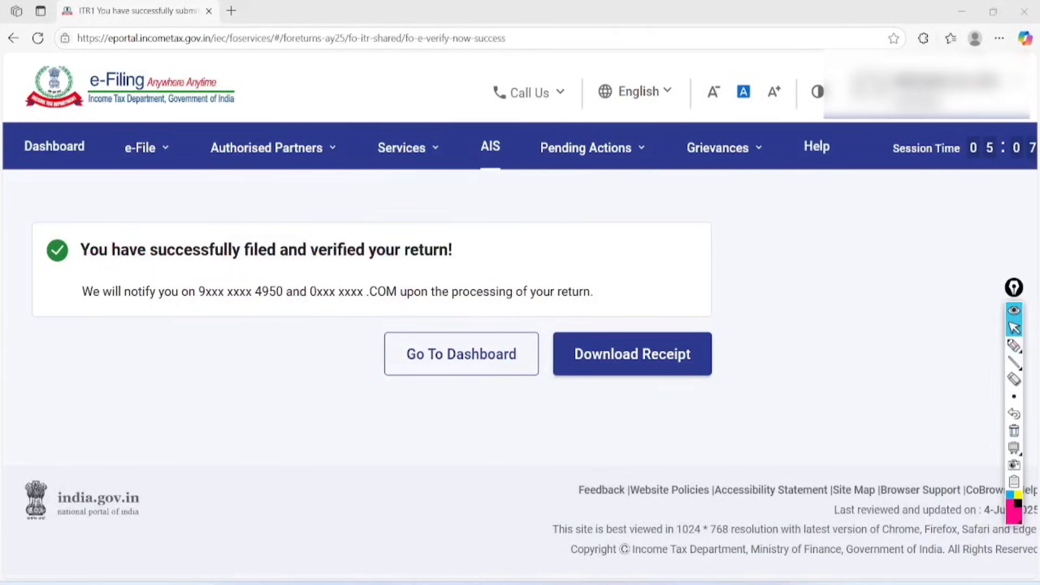
Download the filing receipt, open the acknowledgement PDF, and enlarge it for reading.
{"action": "left_click", "coordinate": [633, 355]}
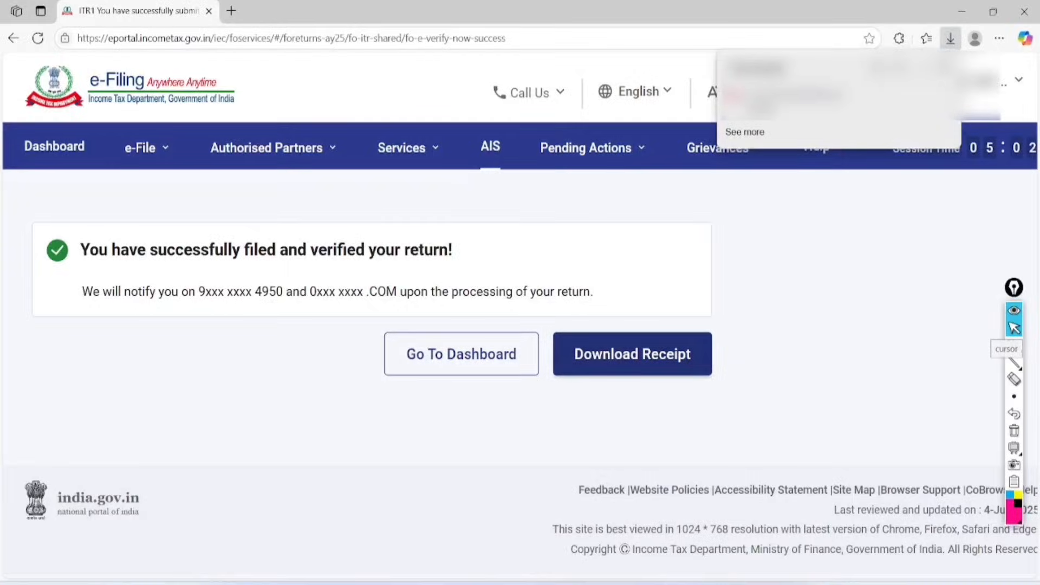
{"action": "left_click", "coordinate": [761, 110]}
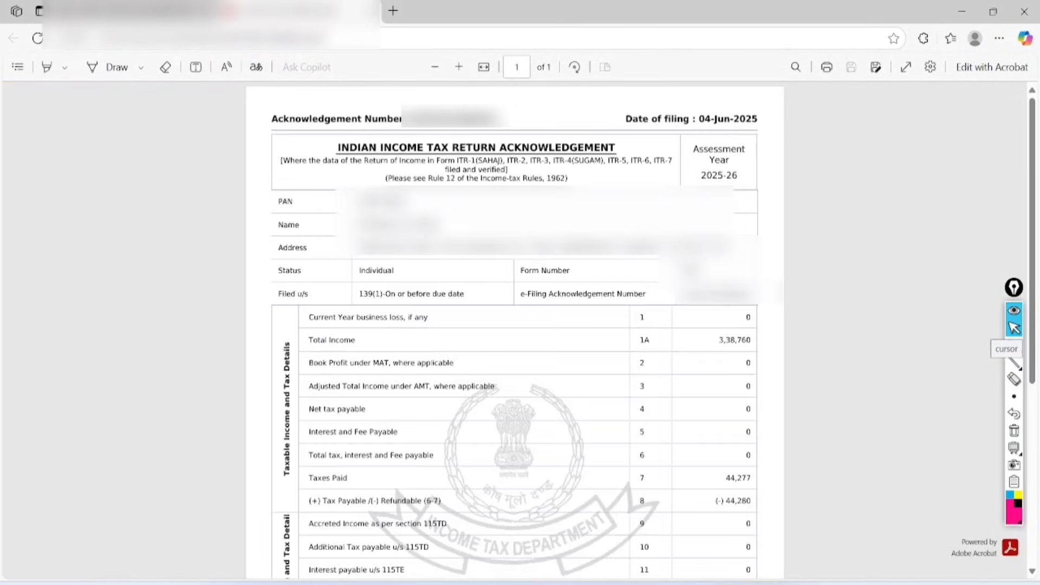
{"action": "scroll", "coordinate": [515, 189], "scroll_direction": "up", "scroll_amount": 3}
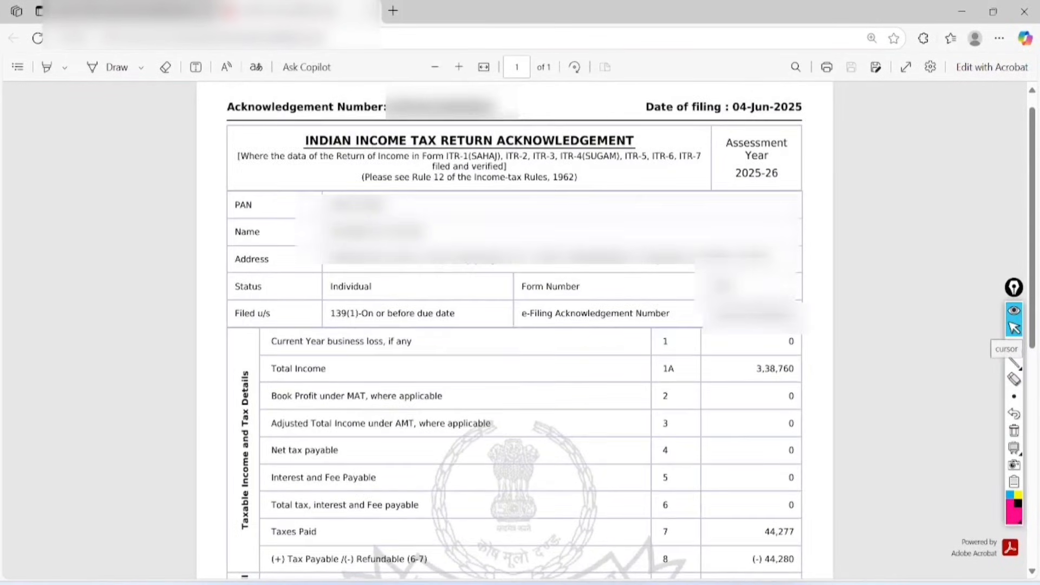
Circle the assessment year, total income and tax amounts on the acknowledgement with the pen, and handwrite AIS, TIS and 26AS beside the form.
{"action": "left_click", "coordinate": [1015, 345]}
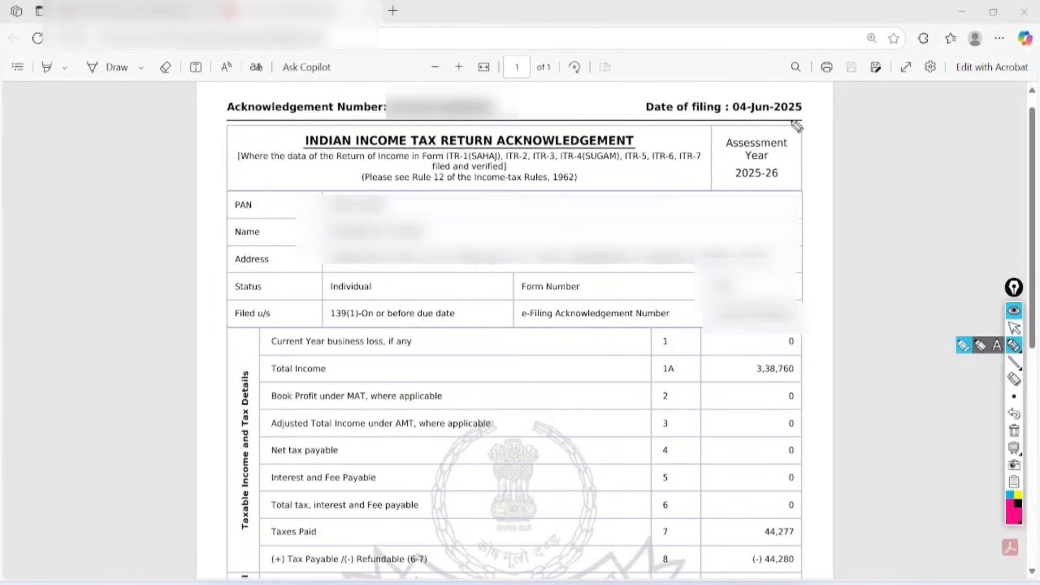
{"action": "mouse_move", "coordinate": [799, 106]}
{"action": "left_mouse_down"}
{"action": "mouse_move", "coordinate": [689, 158]}
{"action": "mouse_move", "coordinate": [743, 88]}
{"action": "mouse_move", "coordinate": [786, 99]}
{"action": "left_mouse_up"}
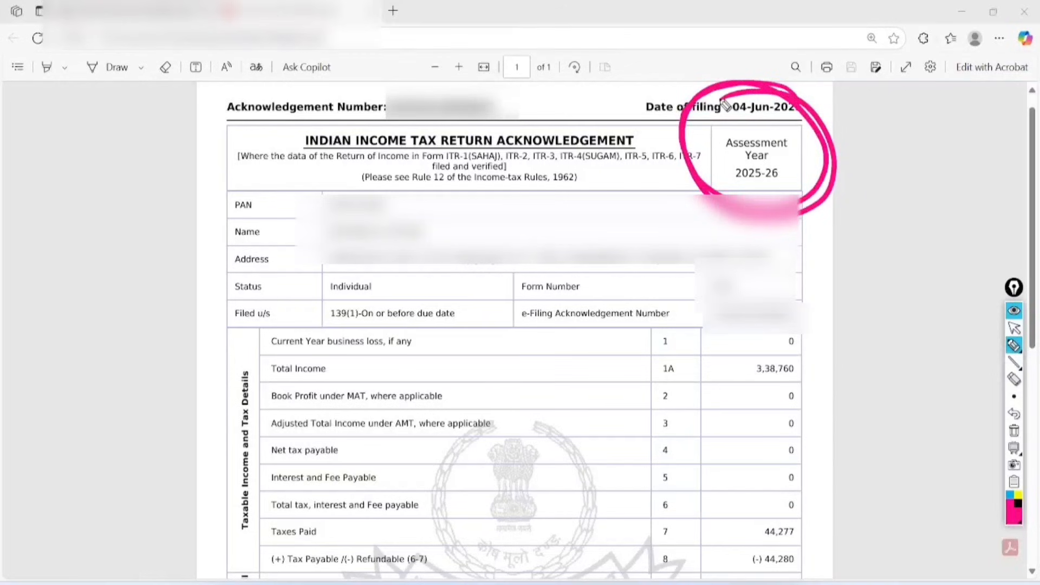
{"action": "mouse_move", "coordinate": [811, 312]}
{"action": "left_mouse_down"}
{"action": "mouse_move", "coordinate": [755, 281]}
{"action": "mouse_move", "coordinate": [796, 273]}
{"action": "mouse_move", "coordinate": [739, 312]}
{"action": "left_mouse_up"}
{"action": "mouse_move", "coordinate": [807, 495]}
{"action": "left_mouse_down"}
{"action": "mouse_move", "coordinate": [806, 459]}
{"action": "mouse_move", "coordinate": [794, 471]}
{"action": "left_mouse_up"}
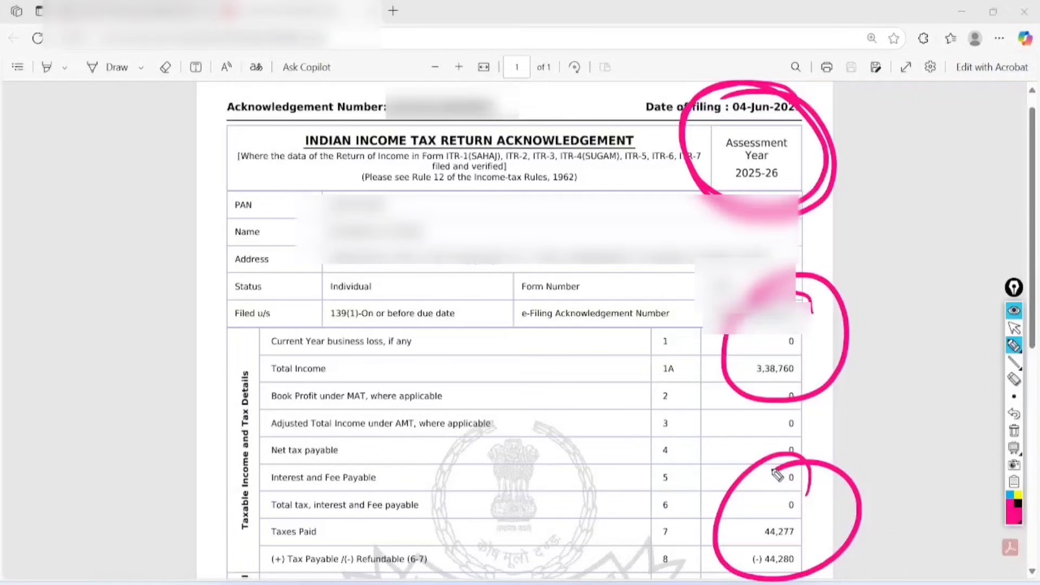
{"action": "mouse_move", "coordinate": [82, 252]}
{"action": "left_mouse_down"}
{"action": "mouse_move", "coordinate": [97, 186]}
{"action": "mouse_move", "coordinate": [121, 204]}
{"action": "mouse_move", "coordinate": [168, 183]}
{"action": "left_mouse_up"}
{"action": "mouse_move", "coordinate": [96, 280]}
{"action": "left_mouse_down"}
{"action": "mouse_move", "coordinate": [154, 235]}
{"action": "mouse_move", "coordinate": [174, 278]}
{"action": "mouse_move", "coordinate": [168, 301]}
{"action": "mouse_move", "coordinate": [184, 324]}
{"action": "mouse_move", "coordinate": [225, 287]}
{"action": "left_mouse_up"}
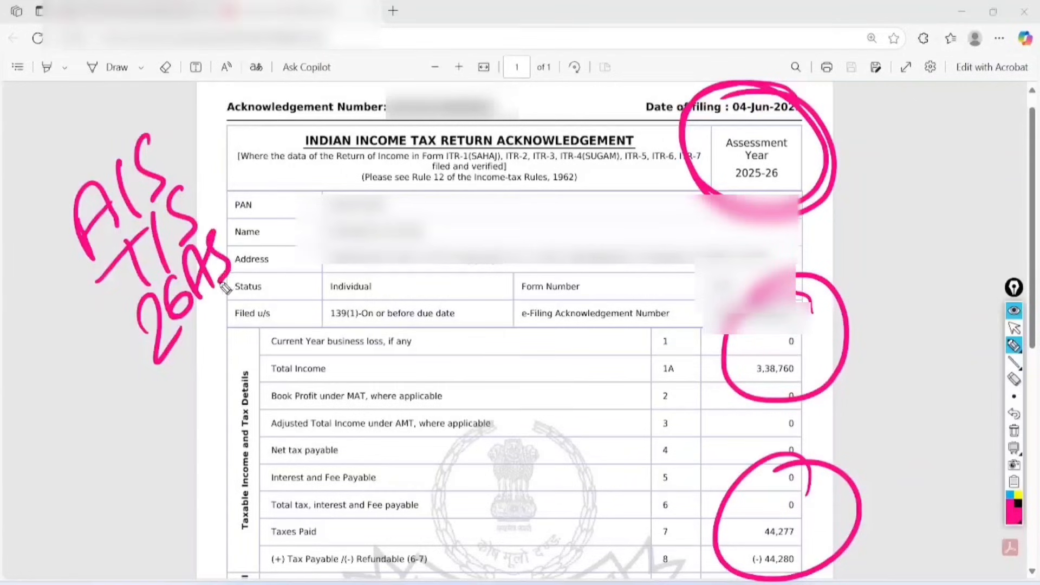
Clear all pen markings, handwrite the contact phone number beside the acknowledgement, underline it twice and circle it.
{"action": "left_click", "coordinate": [1014, 431]}
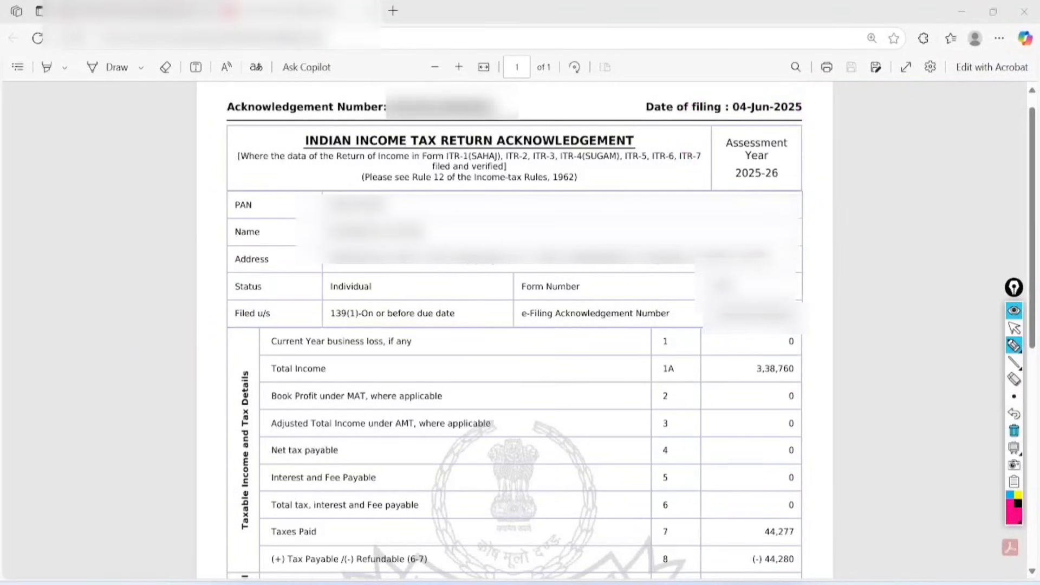
{"action": "mouse_move", "coordinate": [41, 157]}
{"action": "left_mouse_down"}
{"action": "mouse_move", "coordinate": [60, 200]}
{"action": "mouse_move", "coordinate": [70, 153]}
{"action": "mouse_move", "coordinate": [138, 131]}
{"action": "mouse_move", "coordinate": [150, 112]}
{"action": "left_mouse_up"}
{"action": "mouse_move", "coordinate": [68, 211]}
{"action": "left_mouse_down"}
{"action": "mouse_move", "coordinate": [85, 228]}
{"action": "mouse_move", "coordinate": [101, 205]}
{"action": "mouse_move", "coordinate": [137, 197]}
{"action": "mouse_move", "coordinate": [181, 142]}
{"action": "left_mouse_up"}
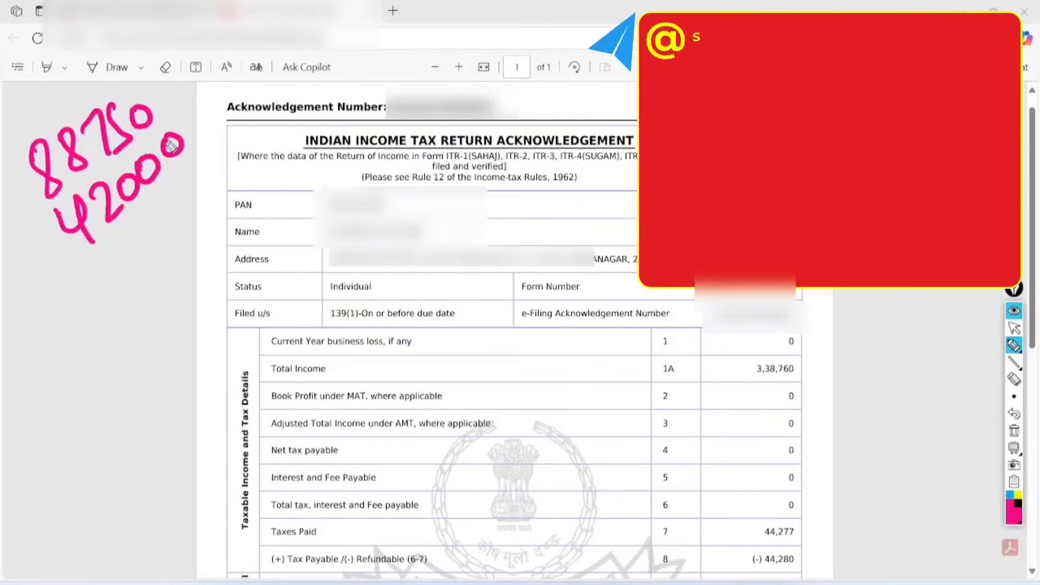
{"action": "mouse_move", "coordinate": [82, 262]}
{"action": "left_mouse_down"}
{"action": "mouse_move", "coordinate": [192, 173]}
{"action": "mouse_move", "coordinate": [198, 187]}
{"action": "left_mouse_up"}
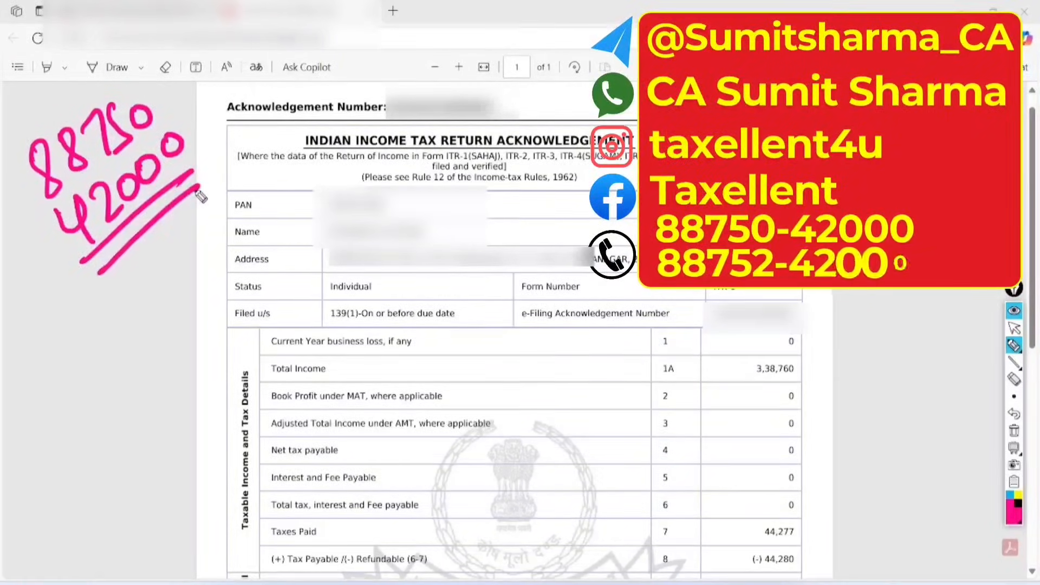
{"action": "mouse_move", "coordinate": [135, 55]}
{"action": "left_mouse_down"}
{"action": "mouse_move", "coordinate": [181, 302]}
{"action": "mouse_move", "coordinate": [118, 79]}
{"action": "left_mouse_up"}
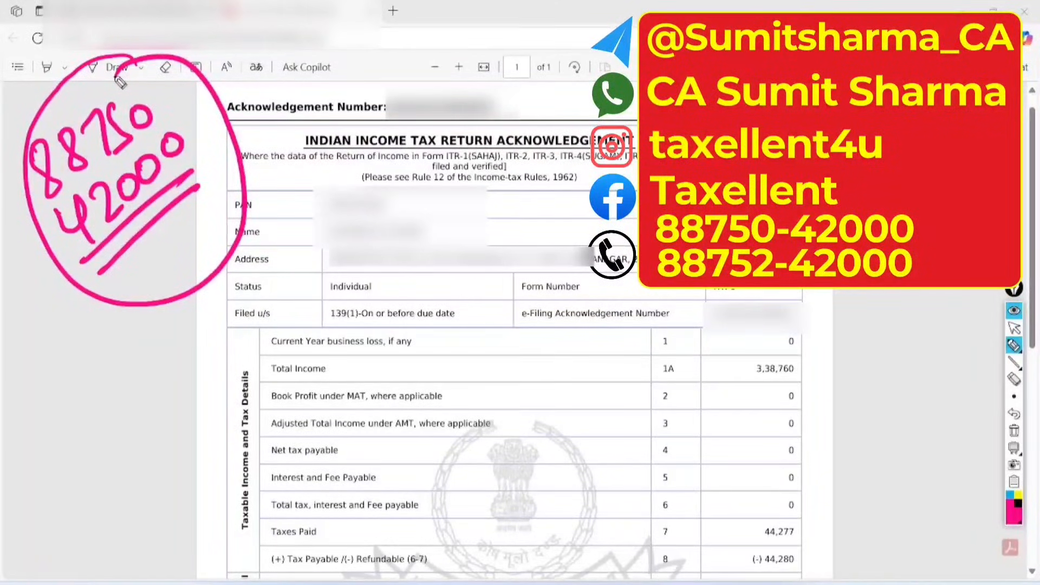
Handwrite Like over the upper part of the acknowledgement, underline it twice, and clear all pen markings.
{"action": "mouse_move", "coordinate": [505, 185]}
{"action": "left_mouse_down"}
{"action": "mouse_move", "coordinate": [510, 211]}
{"action": "mouse_move", "coordinate": [544, 222]}
{"action": "mouse_move", "coordinate": [566, 209]}
{"action": "mouse_move", "coordinate": [581, 172]}
{"action": "mouse_move", "coordinate": [591, 190]}
{"action": "left_mouse_up"}
{"action": "left_click_drag", "start_coordinate": [593, 202], "coordinate": [529, 243]}
{"action": "left_click_drag", "start_coordinate": [545, 255], "coordinate": [601, 213]}
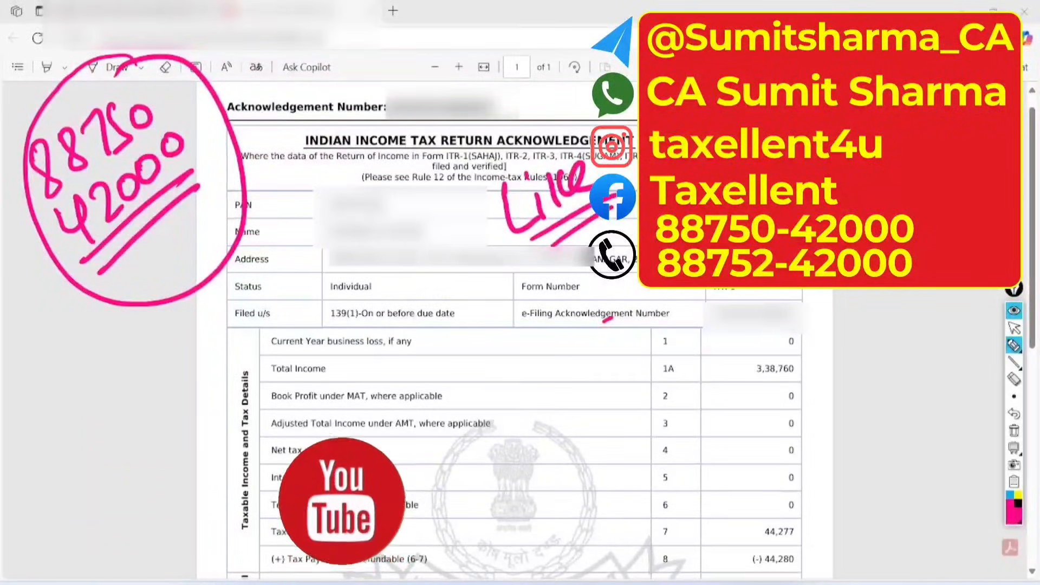
{"action": "left_click", "coordinate": [1014, 430]}
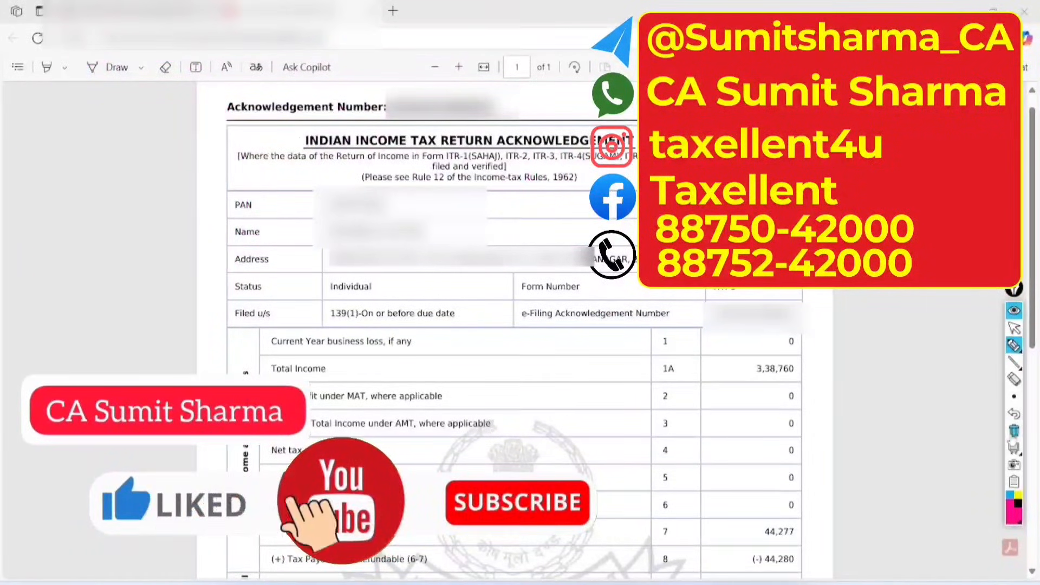